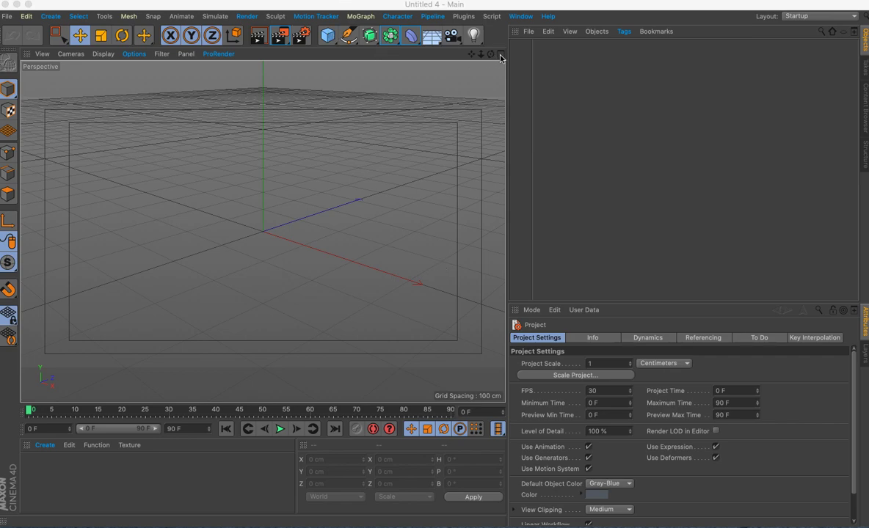
Activate the Pen tool in Bezier mode and maximize the Front view.
click(348, 35)
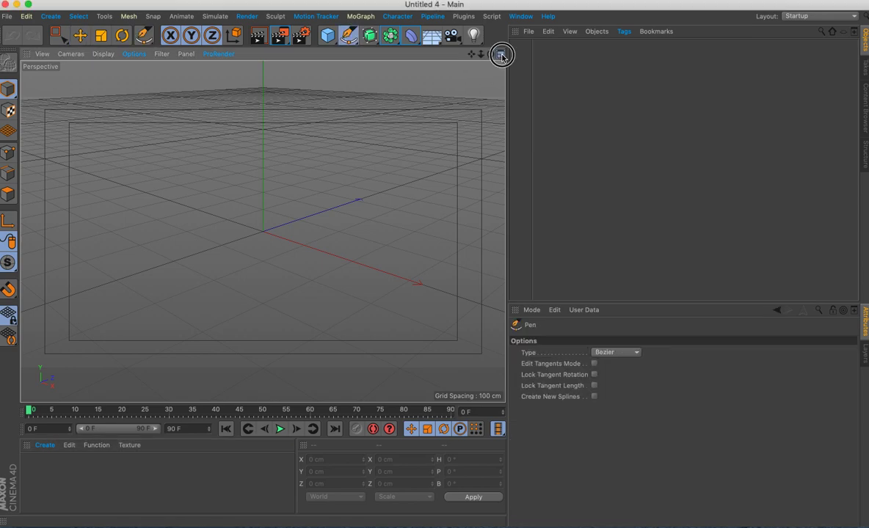
middle_click(503, 132)
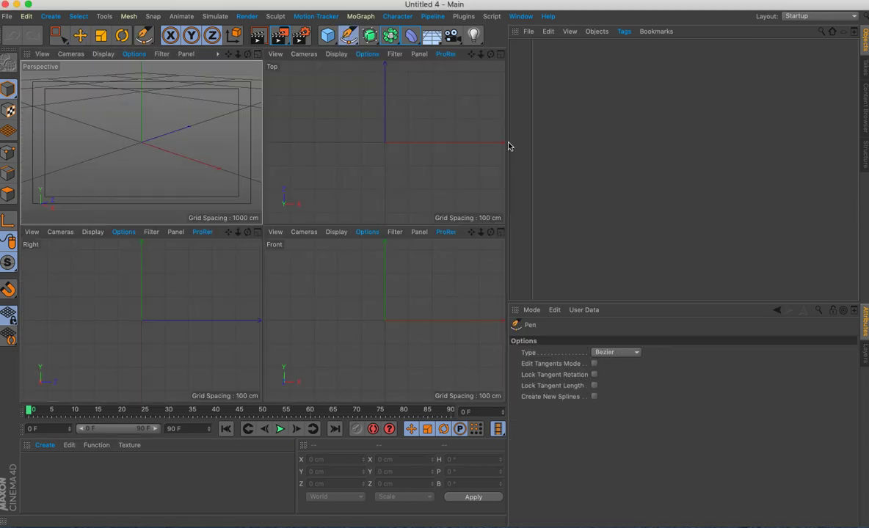
click(501, 234)
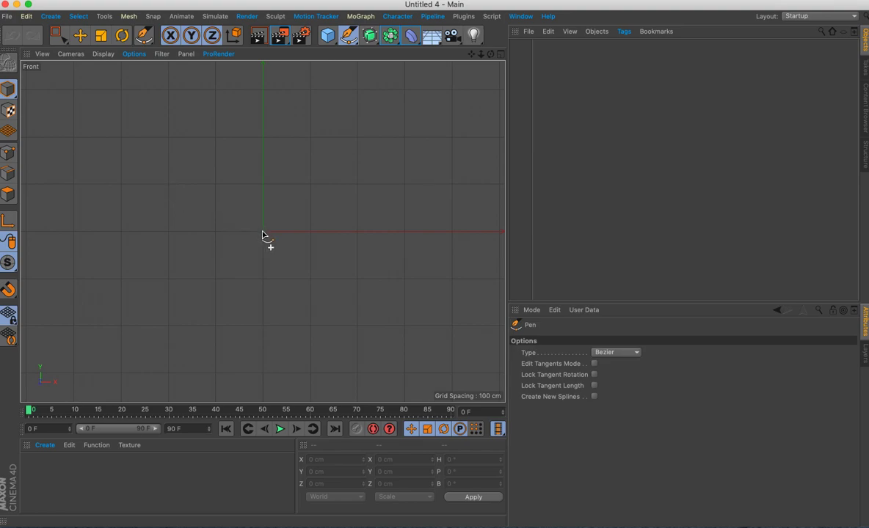
Draw a closed four-point arrowhead spline: upper left, centre, upper right and bottom tip.
click(168, 186)
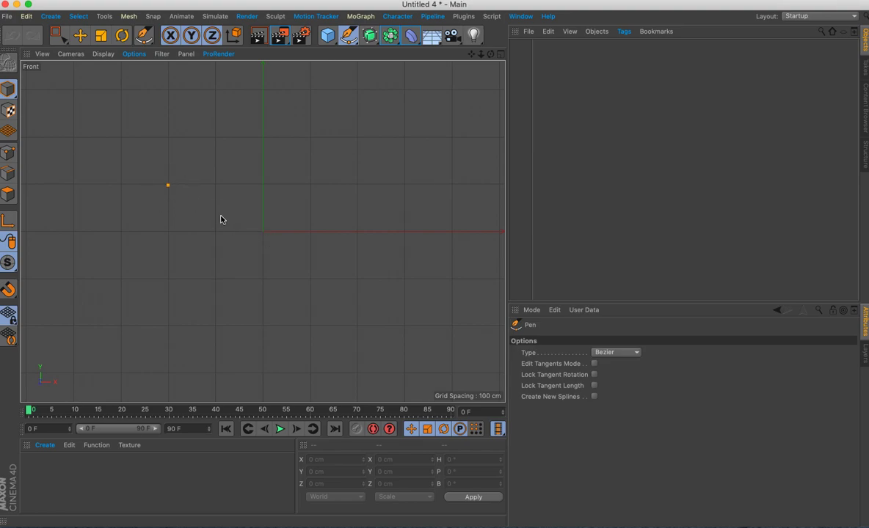
click(262, 232)
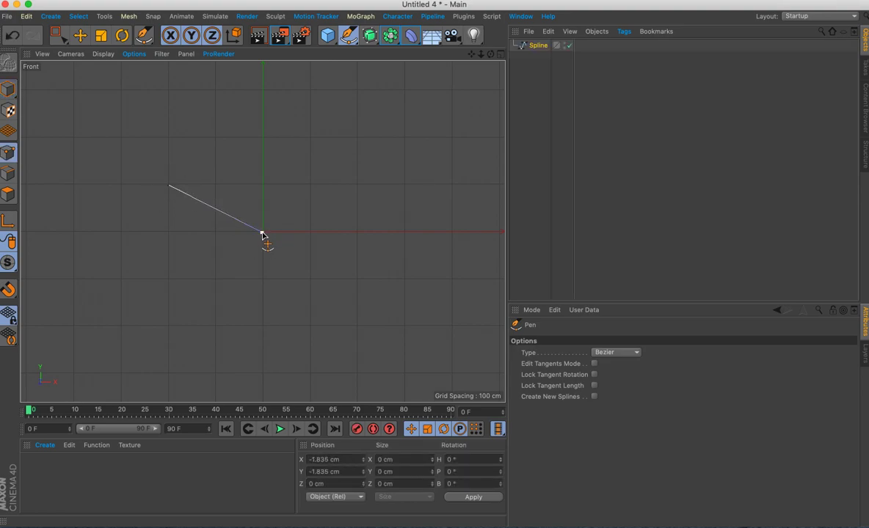
click(357, 186)
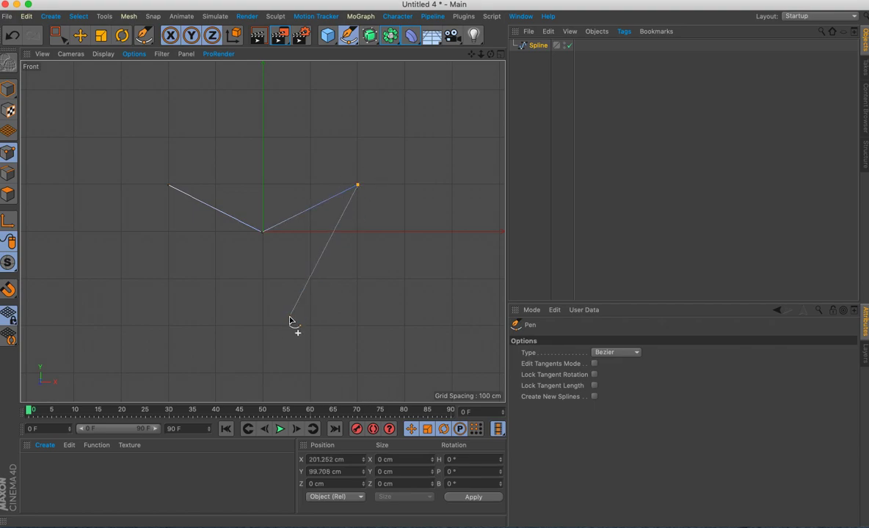
click(263, 373)
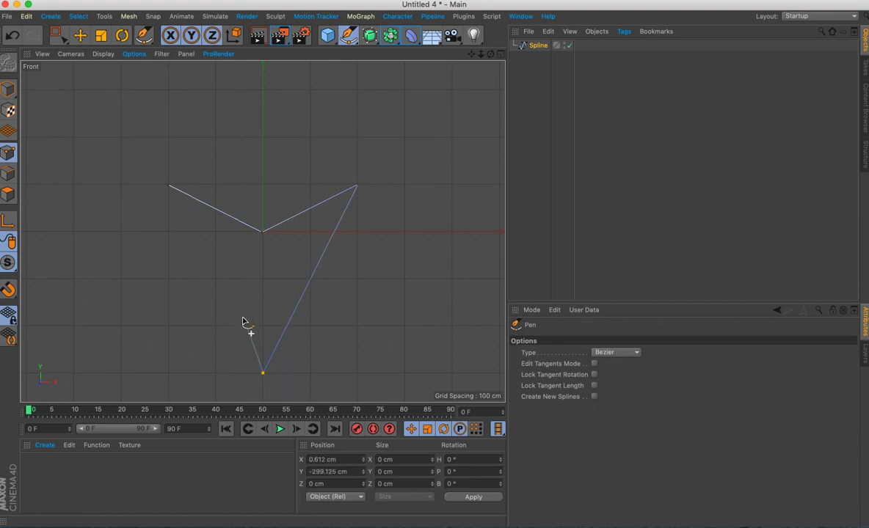
click(168, 188)
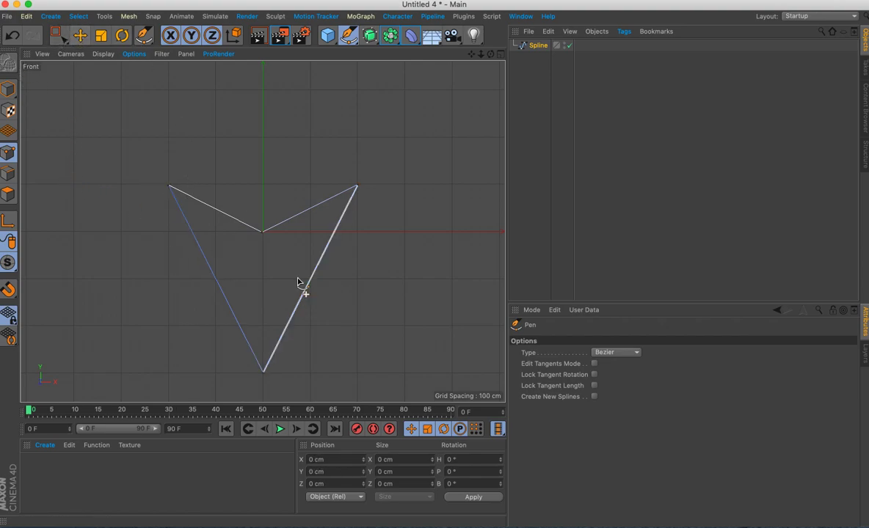
click(58, 35)
Line Cut across the arrowhead's lower and upper edges, adding a point to each edge.
drag(254, 206, 290, 242)
right_click(263, 233)
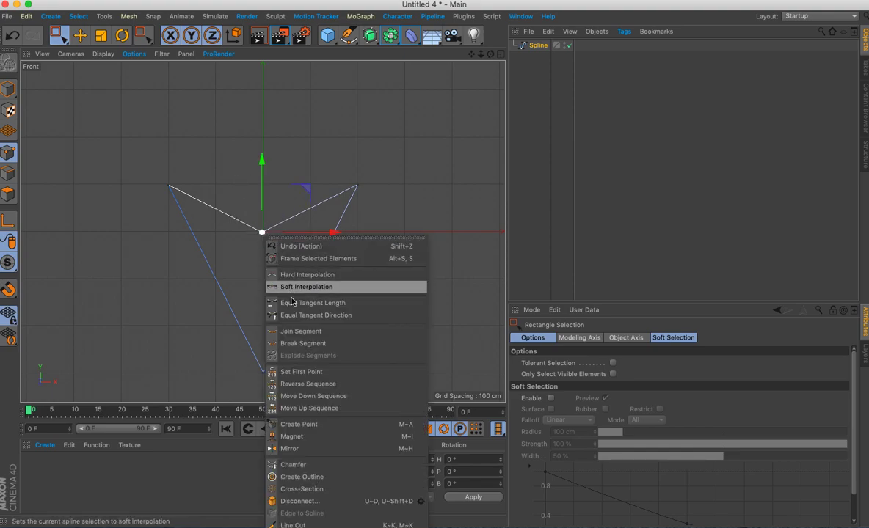
click(304, 523)
click(150, 270)
drag(355, 274, 378, 271)
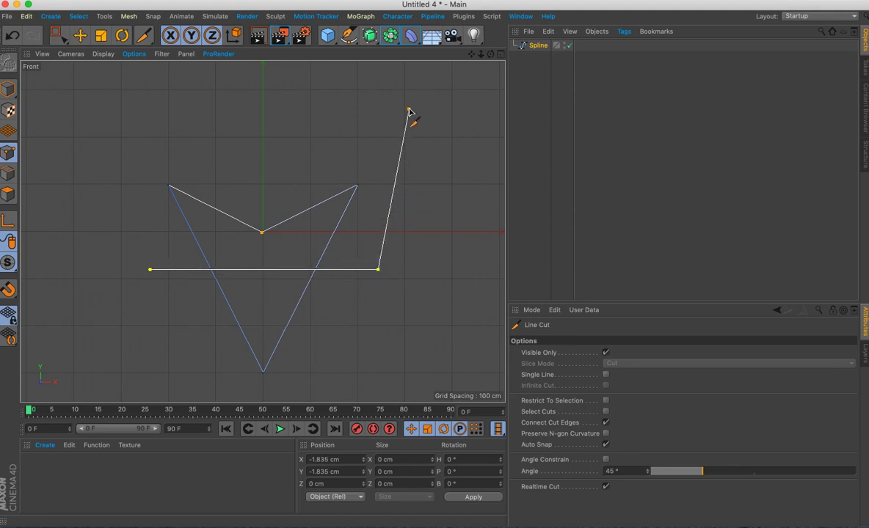
key(Escape)
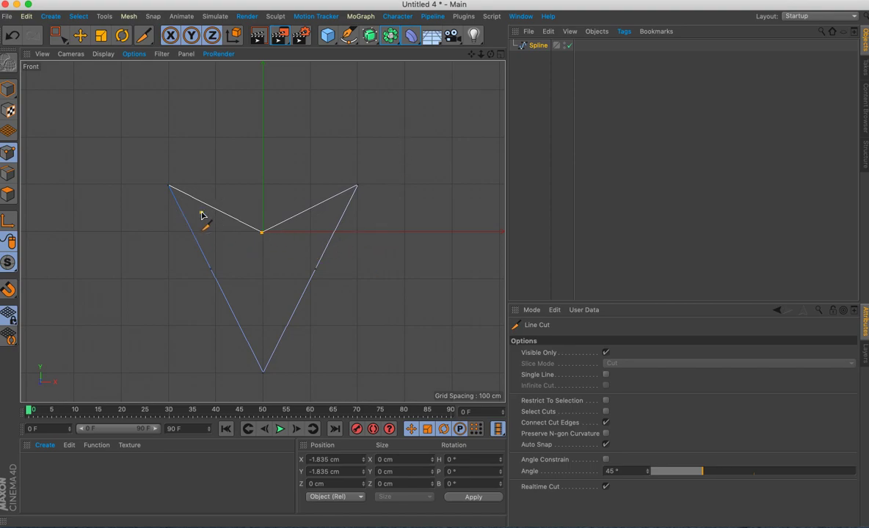
drag(203, 213, 252, 213)
key(Escape)
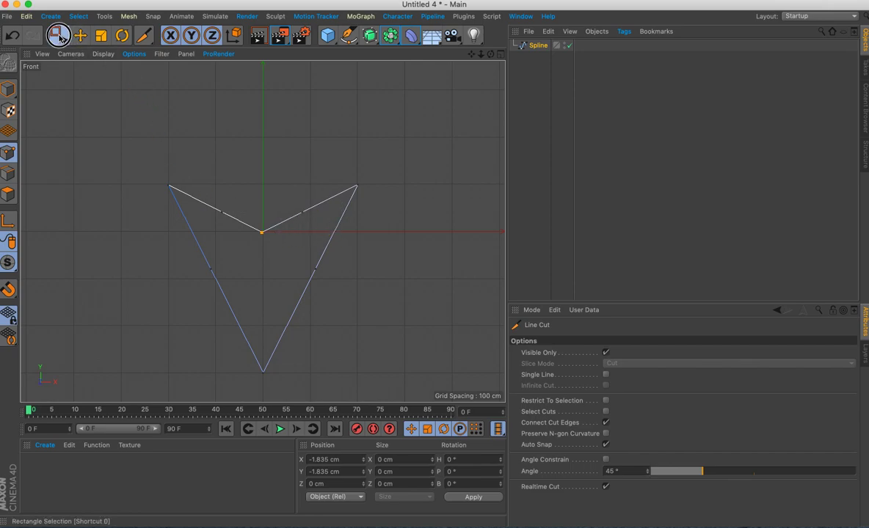
Scale the two new side points wider along X and move them lower on Y.
click(58, 35)
drag(229, 275, 368, 301)
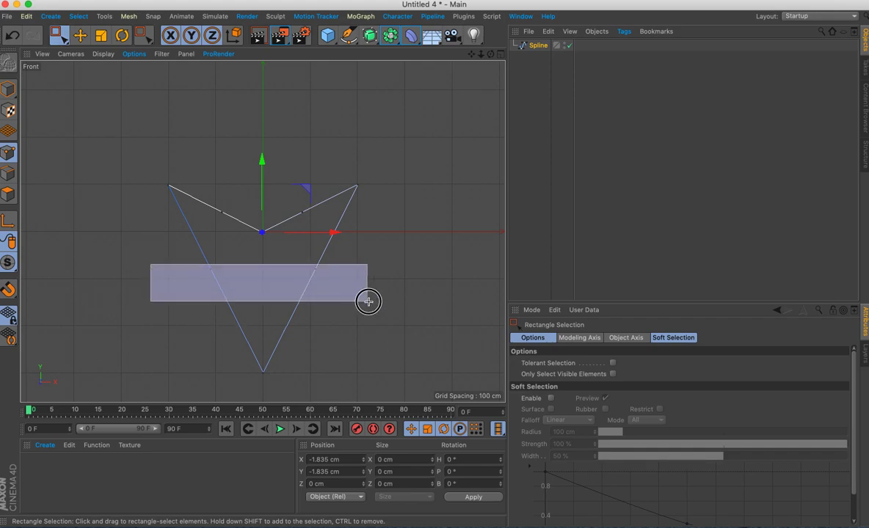
right_click(313, 286)
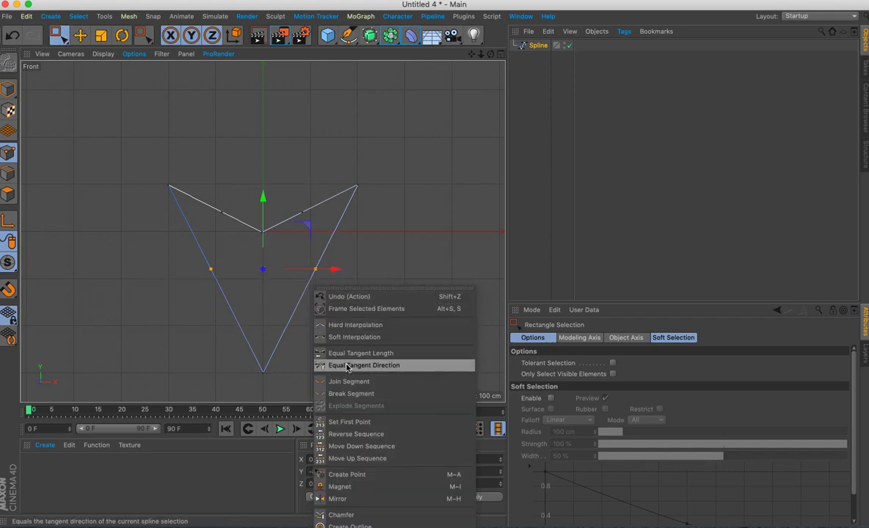
click(101, 37)
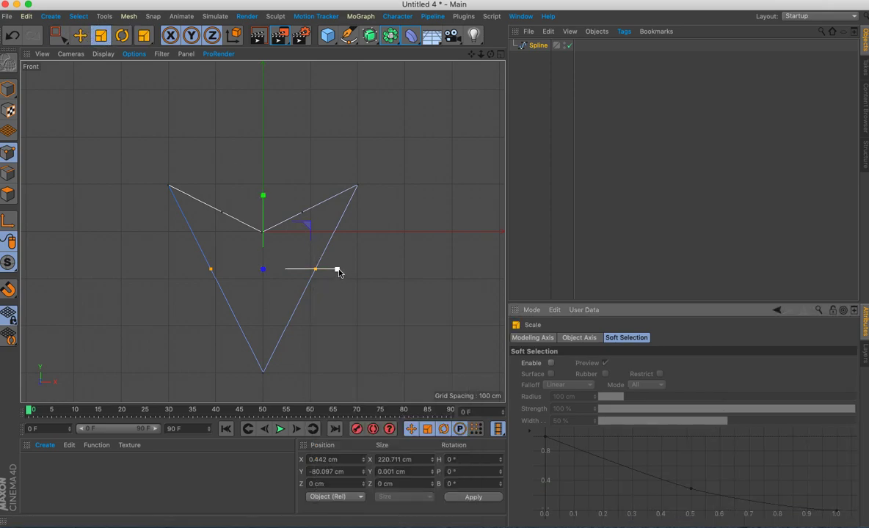
drag(339, 269, 384, 268)
key(e)
drag(263, 197, 265, 217)
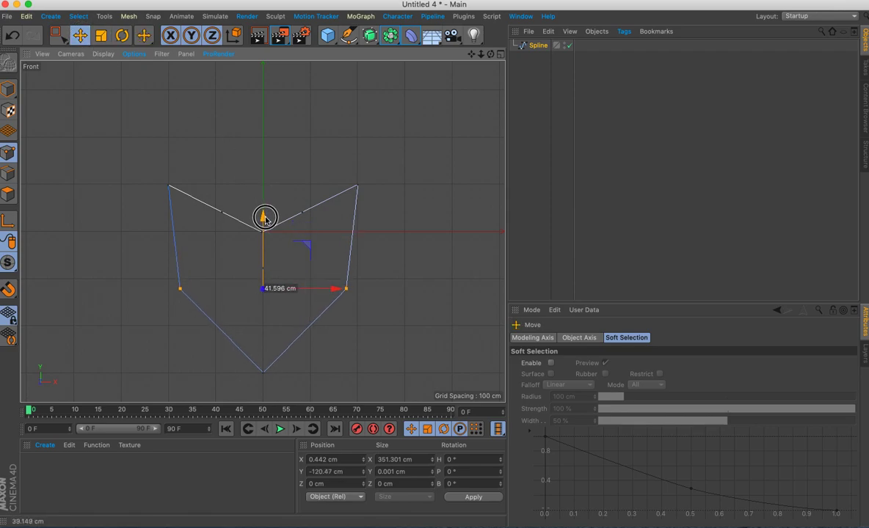
Give the side points Soft Interpolation to curve the outline's sides.
right_click(309, 276)
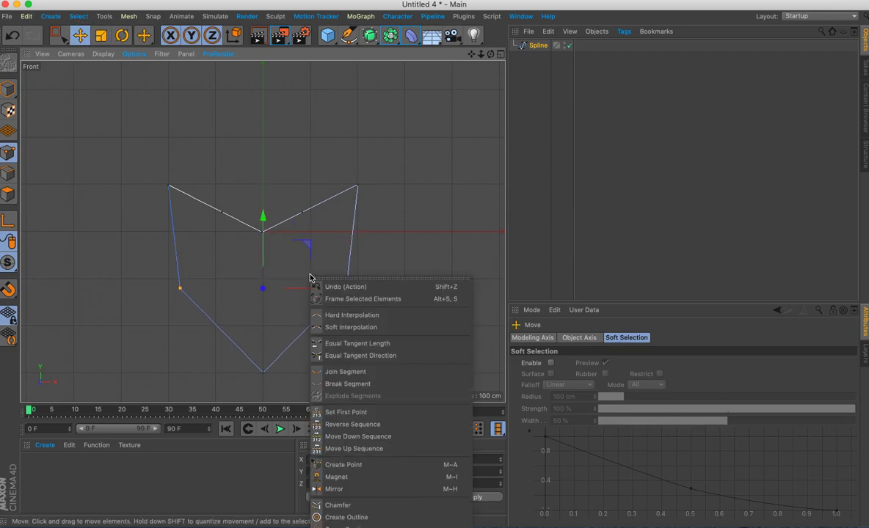
click(337, 327)
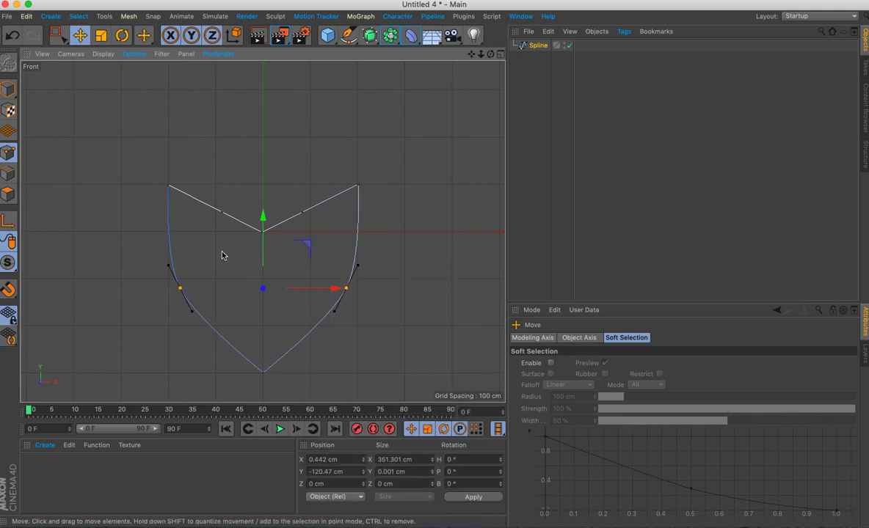
click(58, 35)
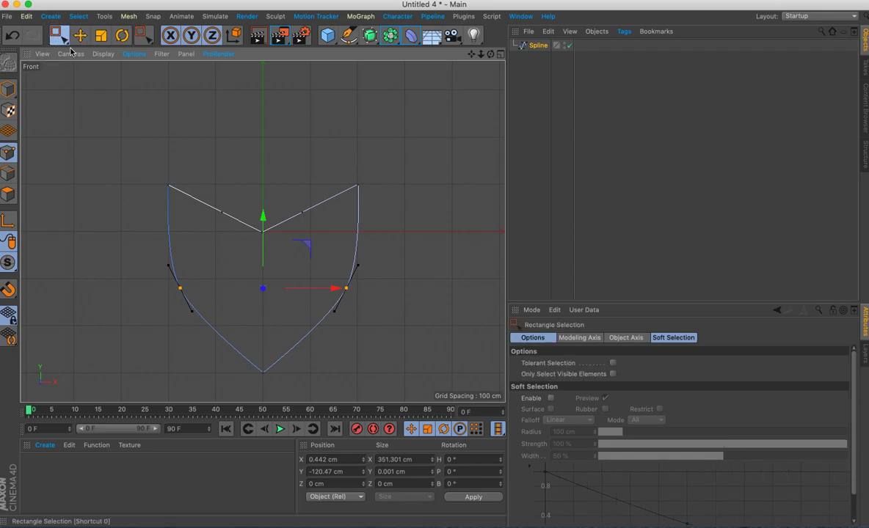
Chamfer the two top corner points by 56.36 cm into rounded heart lobes.
drag(148, 146, 385, 189)
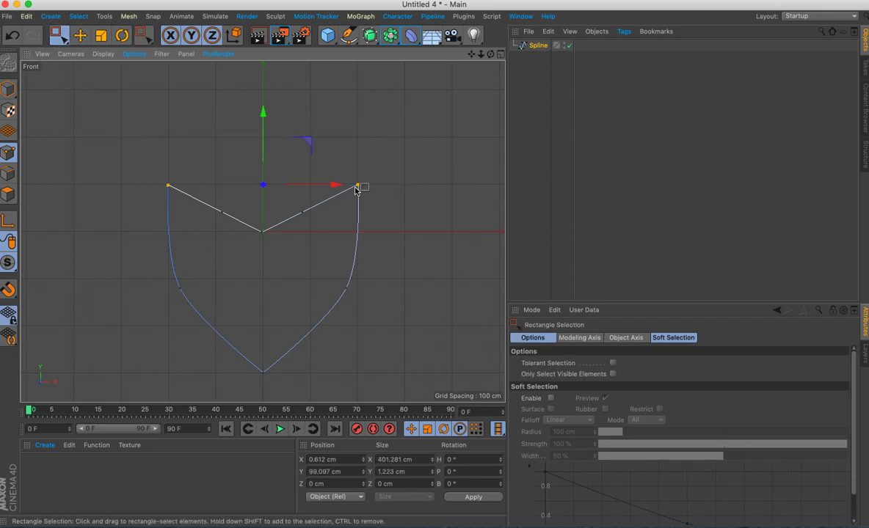
right_click(358, 188)
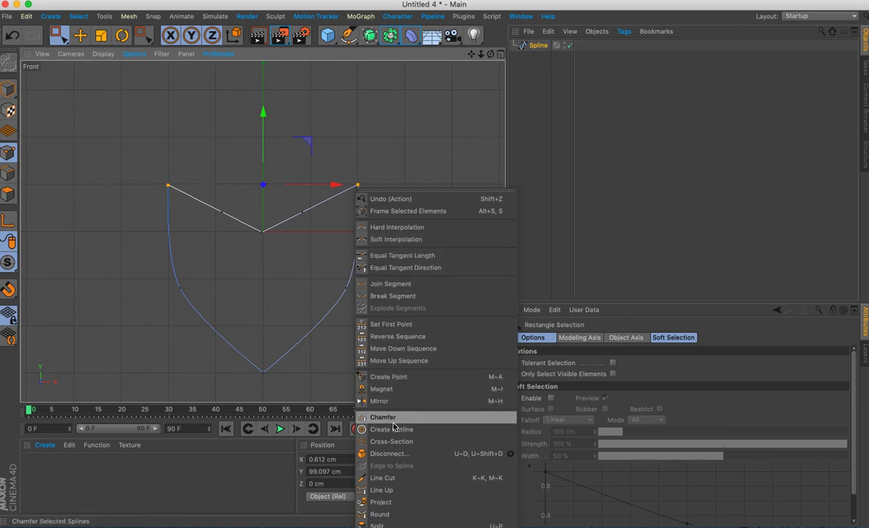
click(382, 417)
drag(327, 180, 333, 201)
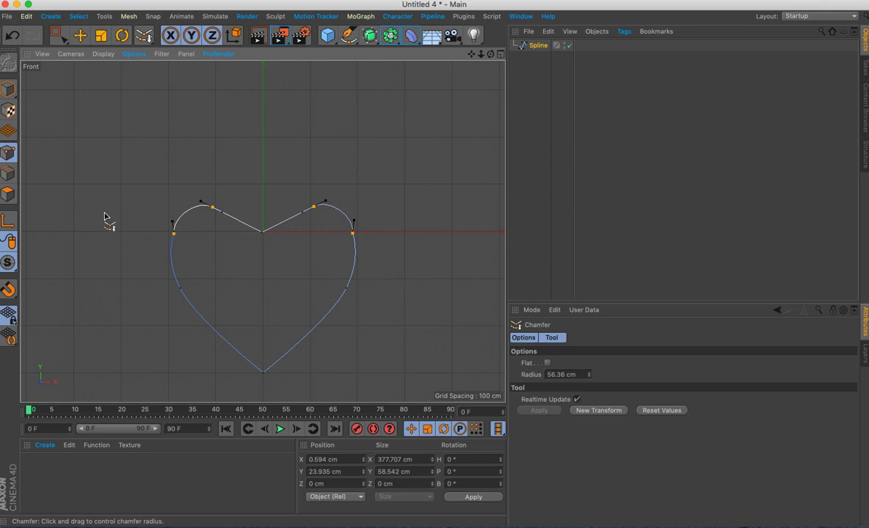
click(58, 34)
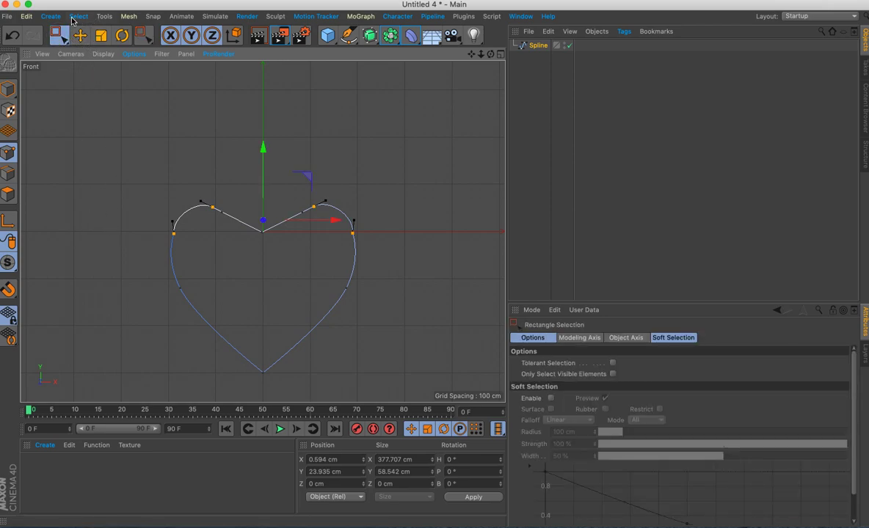
Live-select the heart's left and right side points and apply Soft Interpolation.
click(58, 35)
click(77, 53)
click(173, 233)
shift+click(354, 233)
right_click(354, 234)
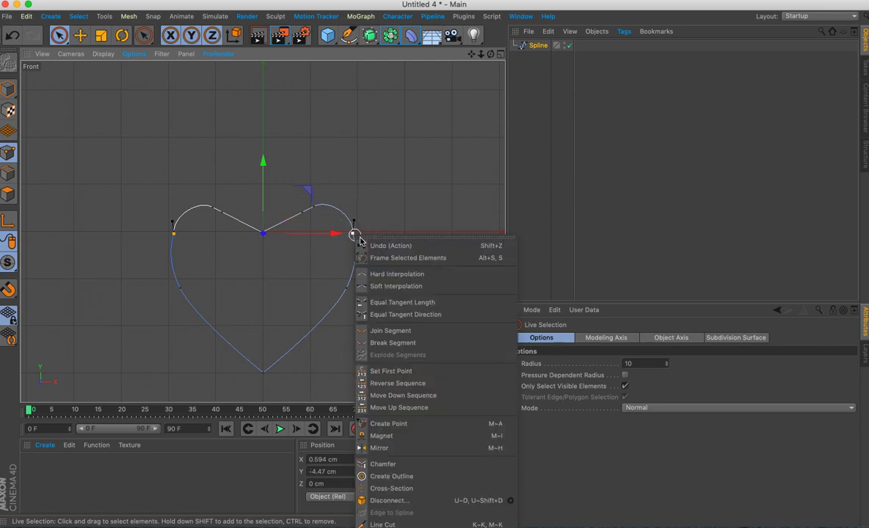
click(397, 286)
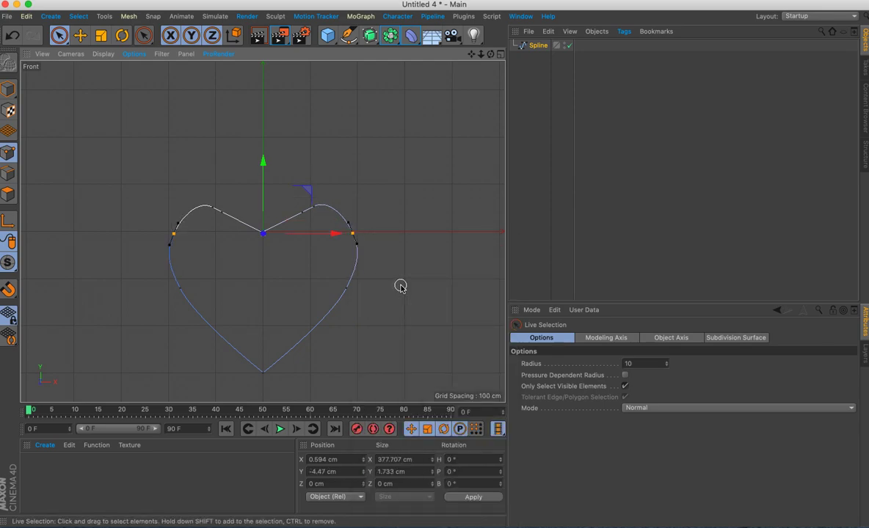
Apply Soft Interpolation to the two top lobe points.
click(304, 210)
click(227, 214)
click(220, 211)
click(217, 211)
click(210, 208)
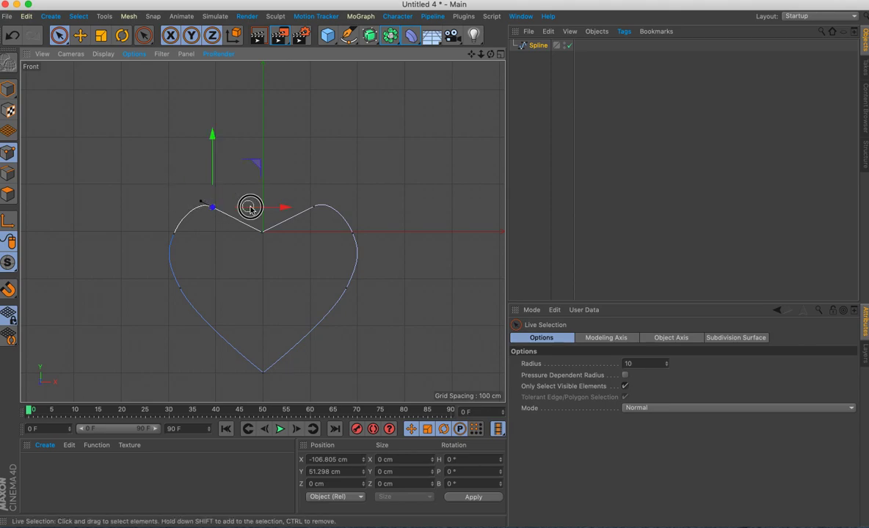
shift+click(312, 207)
right_click(305, 211)
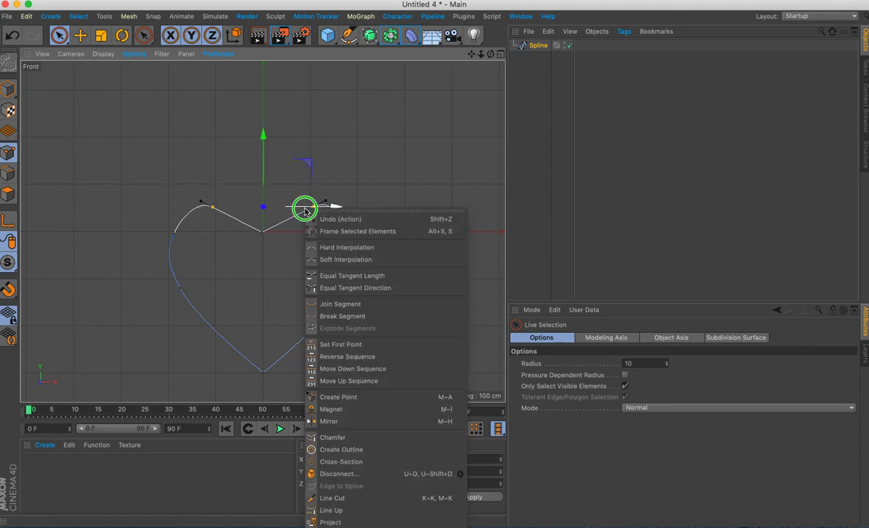
click(334, 258)
Soft-interpolate the single point on the heart's right side.
click(322, 267)
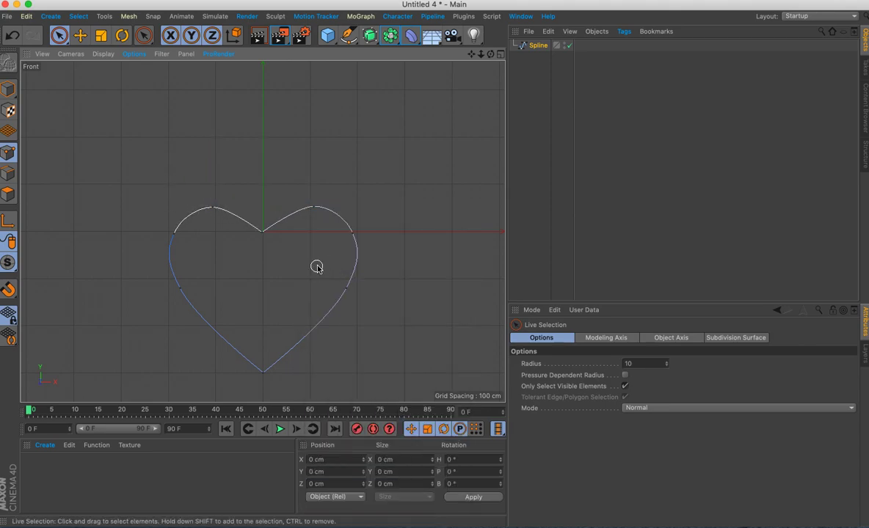
drag(323, 208, 214, 318)
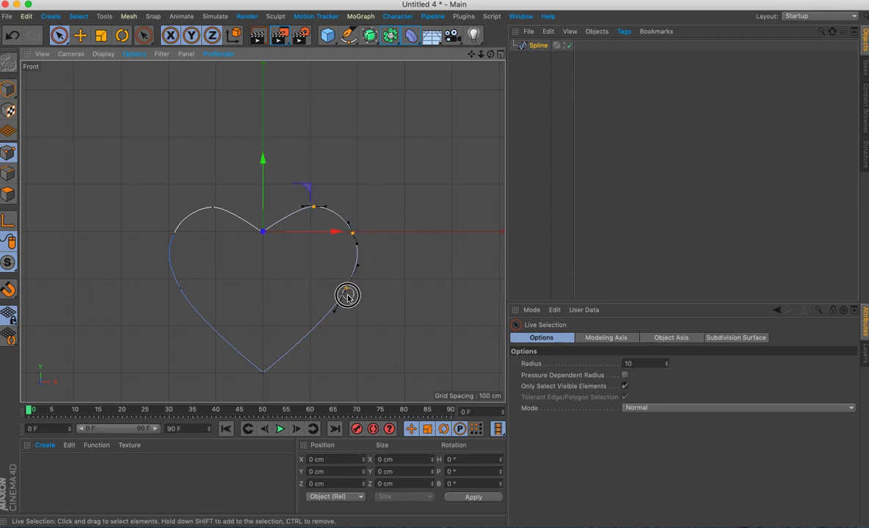
drag(330, 316, 350, 224)
click(351, 232)
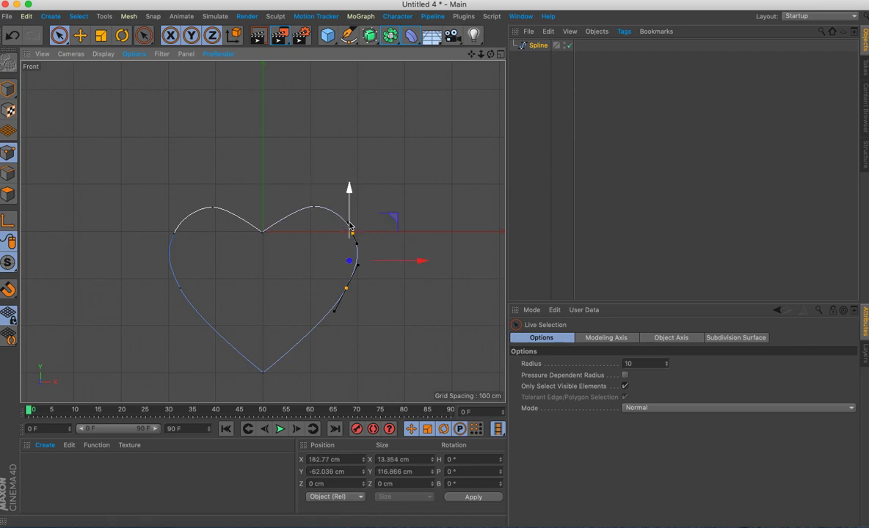
right_click(352, 234)
click(385, 287)
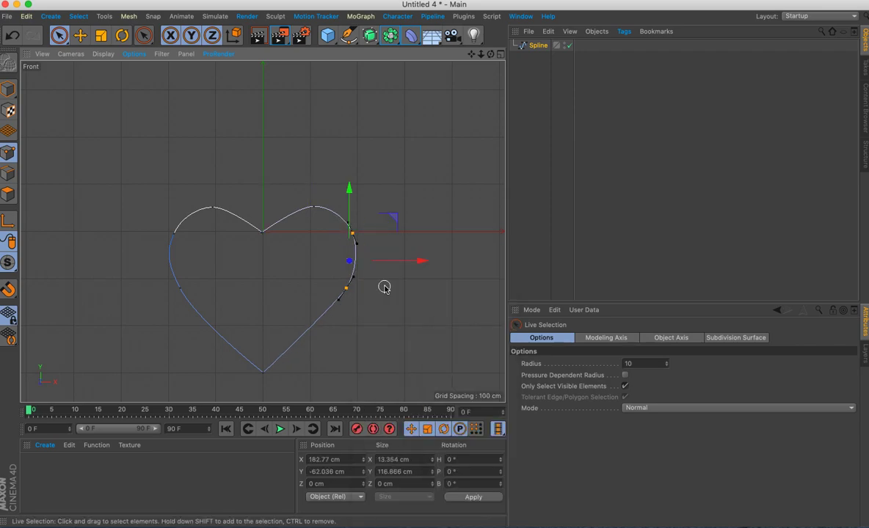
Soft-interpolate the heart's left side point, then deselect all points.
drag(200, 307, 174, 247)
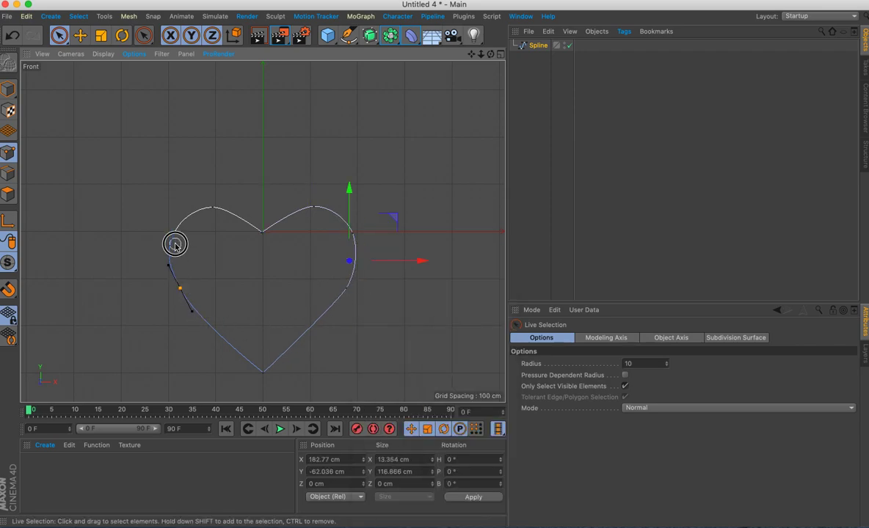
right_click(180, 287)
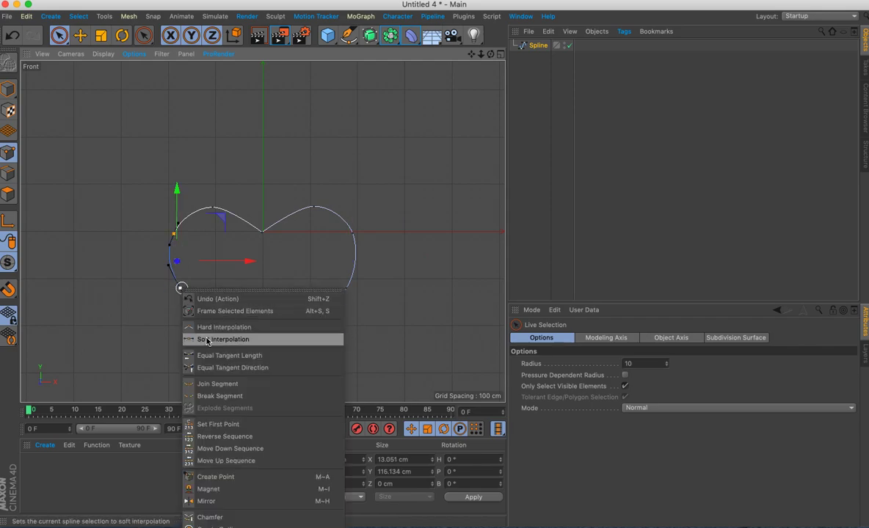
click(220, 319)
click(340, 347)
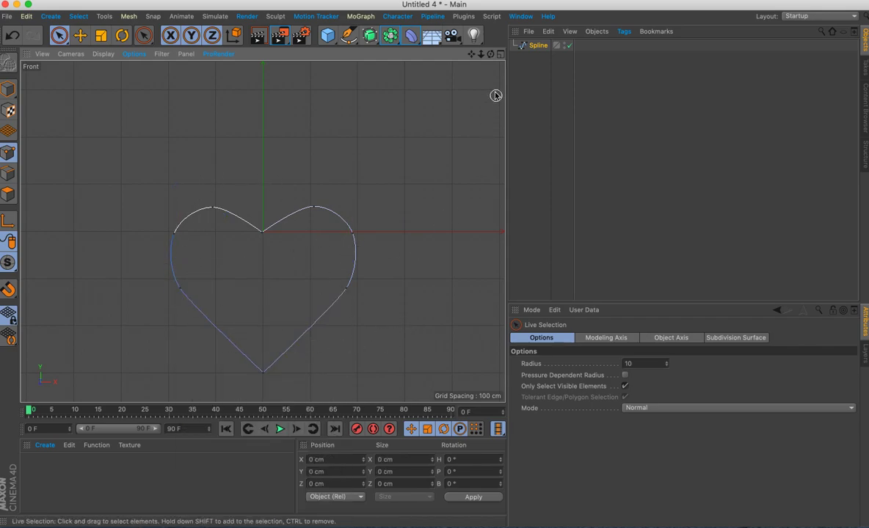
click(502, 54)
In a maximized Perspective view, move the whole heart up to about 110.3 cm on Y.
click(256, 54)
mouse_move(481, 55)
mouse_down()
mouse_move(441, 59)
mouse_move(490, 81)
mouse_up()
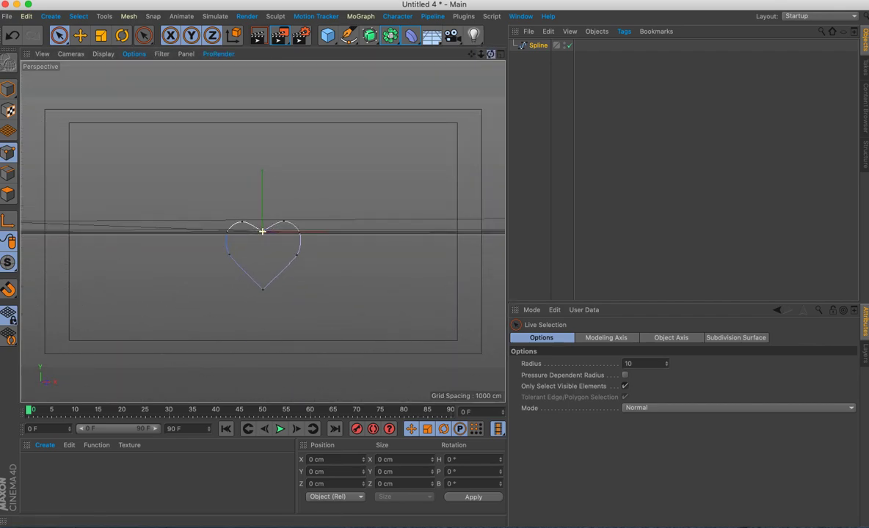
click(8, 88)
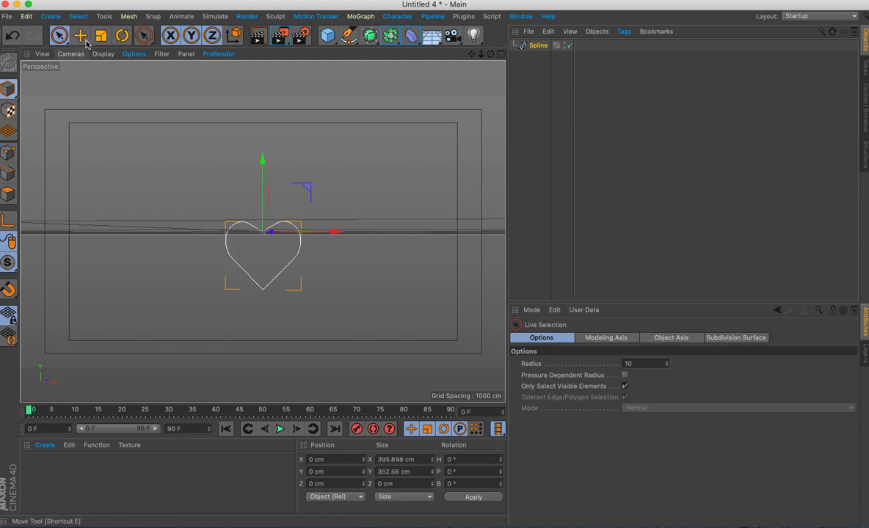
click(82, 38)
drag(262, 161, 262, 138)
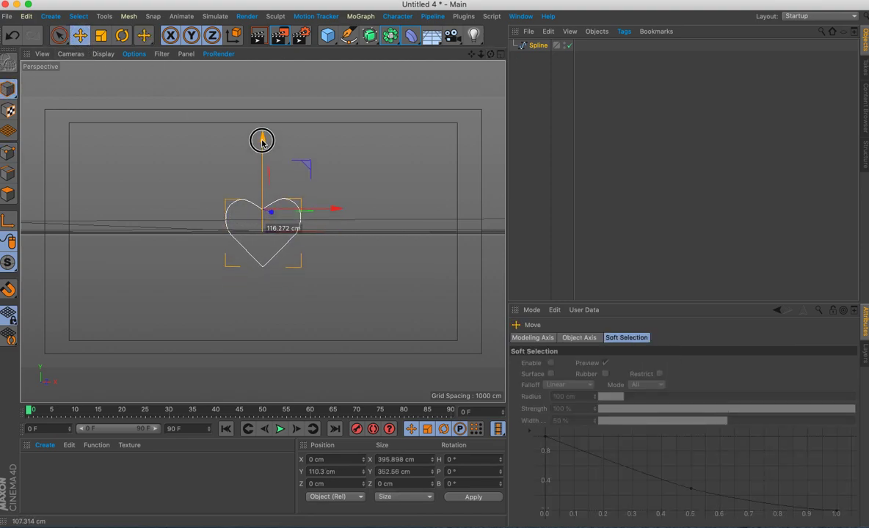
Place the heart spline inside a new Extrude and display Gouraud Shading (Lines).
click(369, 35)
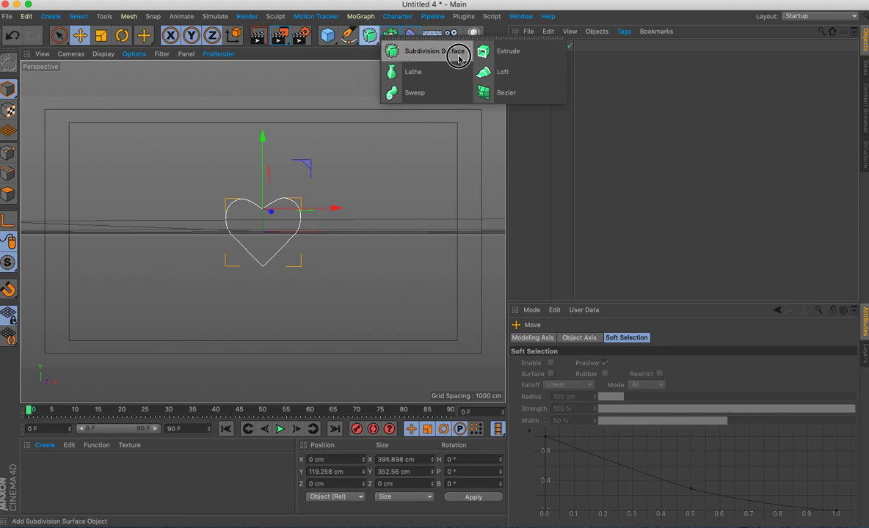
click(485, 52)
drag(538, 56, 540, 46)
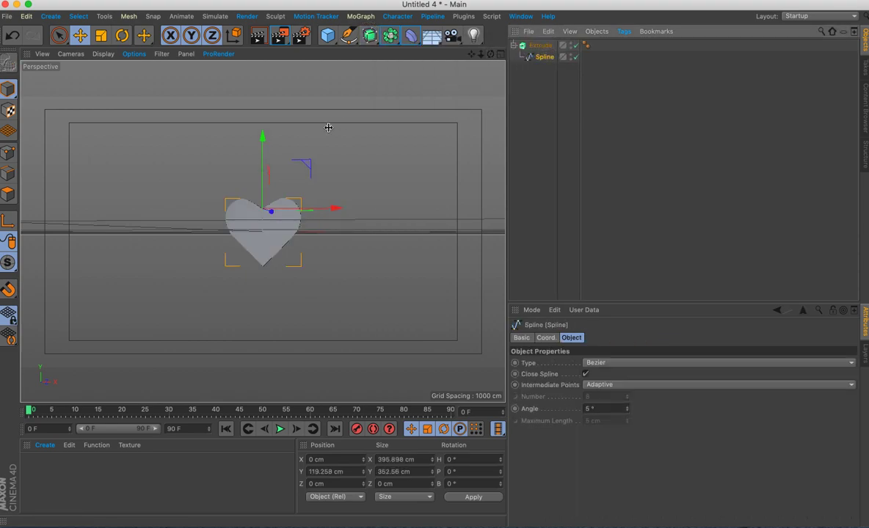
click(111, 53)
click(122, 84)
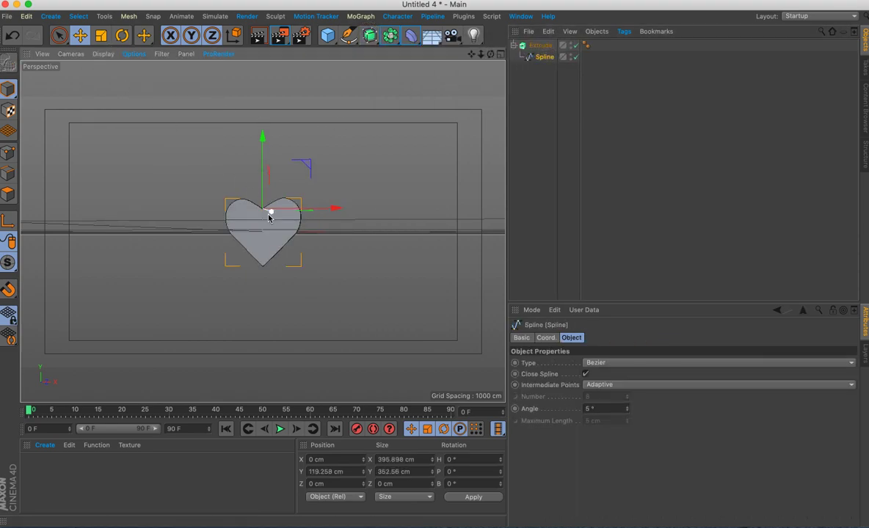
scroll(268, 217, up, 5)
alt+drag(496, 64, 440, 70)
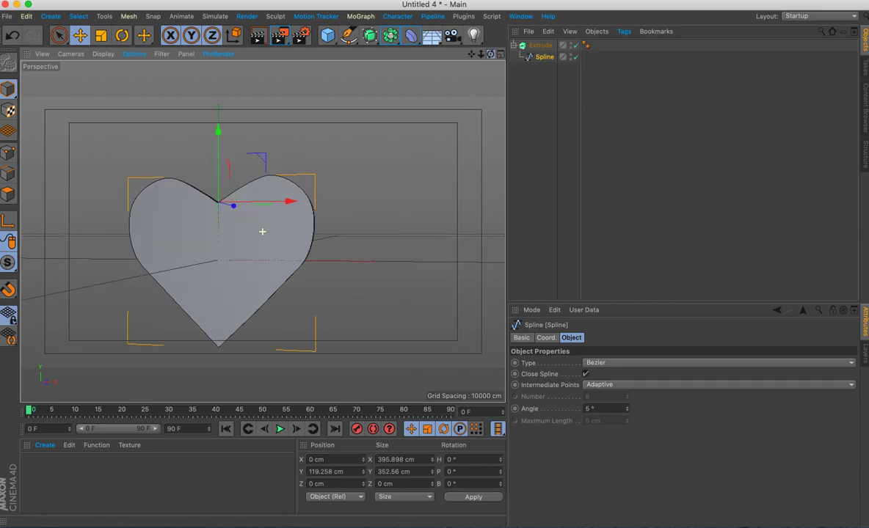
Set the Extrude's depth to 62 cm.
click(541, 45)
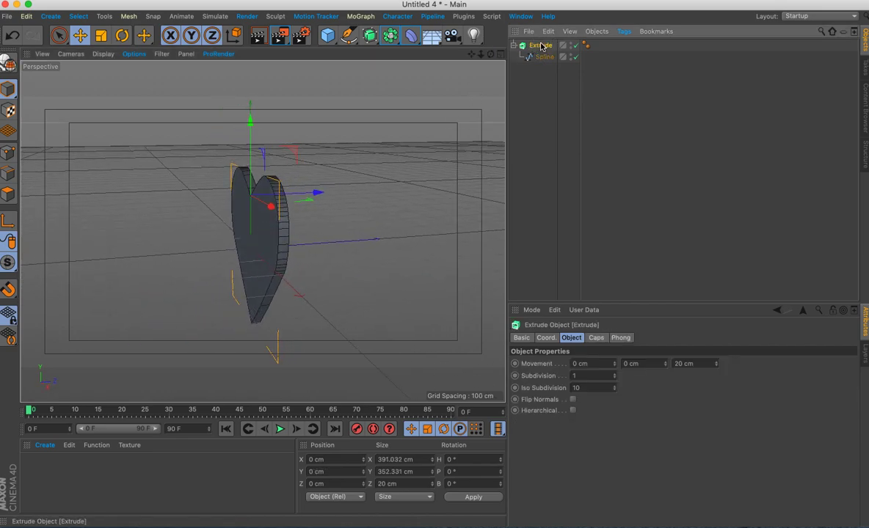
mouse_move(718, 364)
mouse_down()
mouse_move(718, 345)
mouse_move(718, 365)
mouse_up()
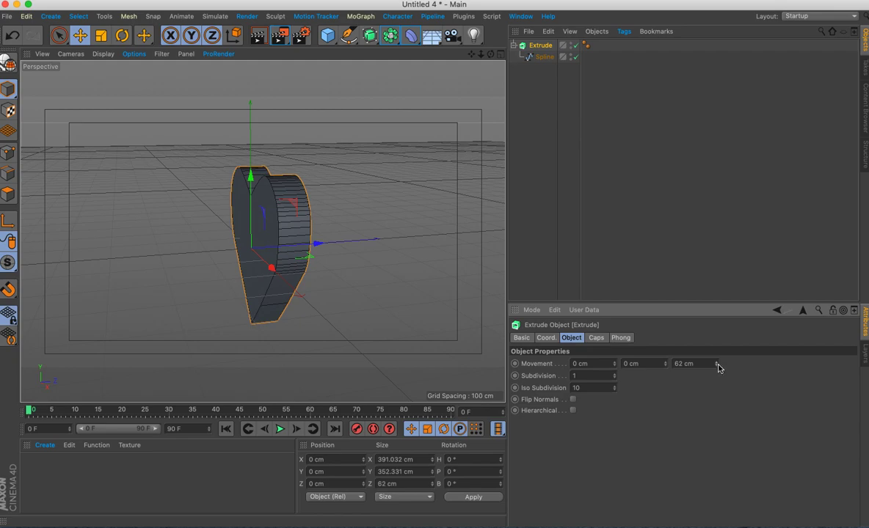
mouse_move(449, 88)
alt+mouse_down()
mouse_move(262, 231)
mouse_move(265, 242)
alt+mouse_up()
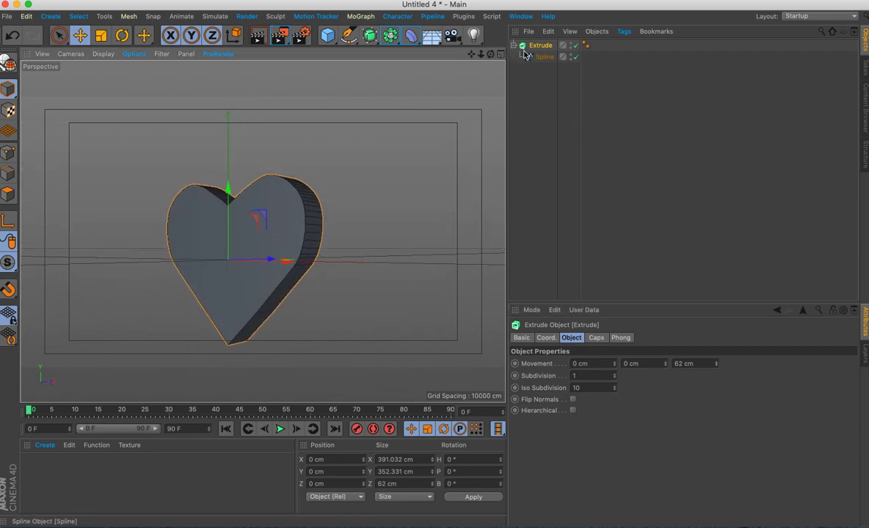
click(597, 339)
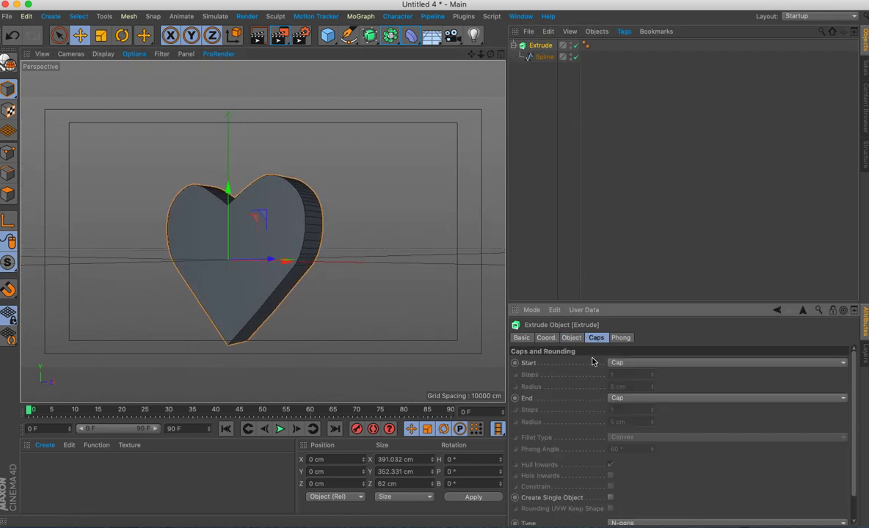
Set the Extrude caps to Triangles with Regular Grid enabled.
scroll(857, 437, down, 2)
click(754, 498)
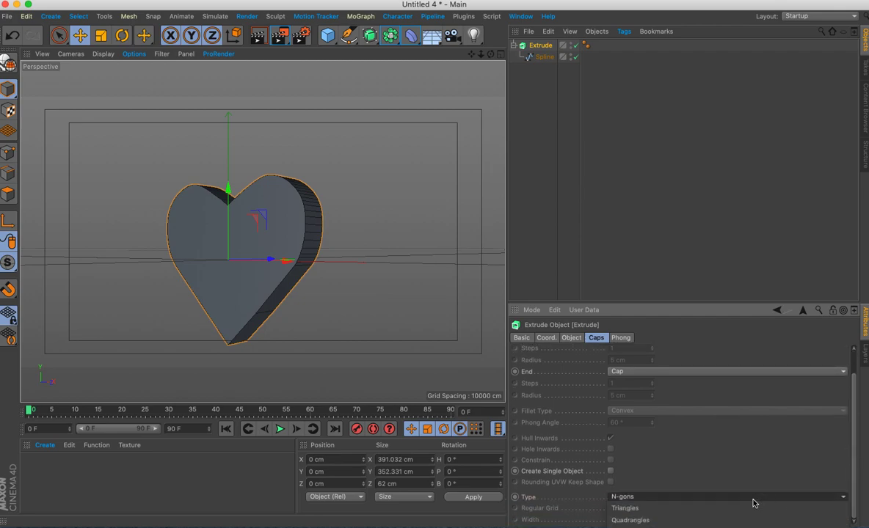
click(628, 509)
click(610, 509)
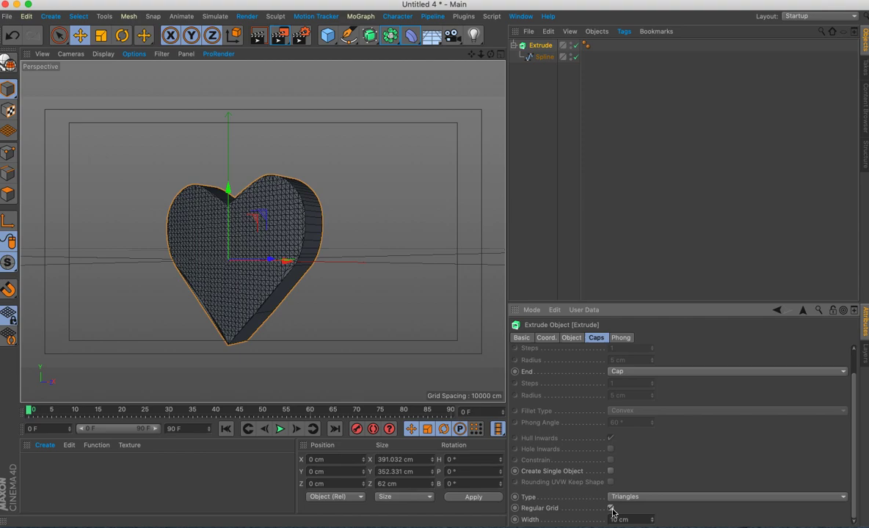
scroll(291, 272, up, 4)
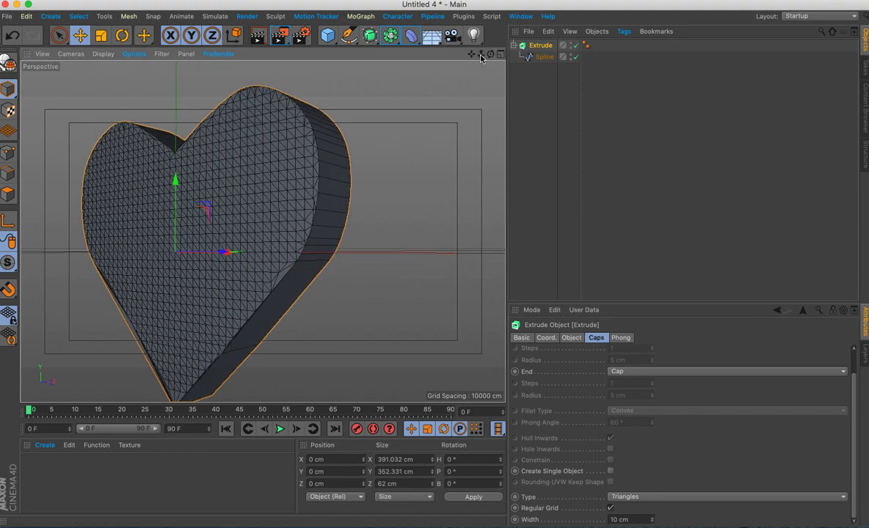
scroll(263, 232, down, 3)
alt+drag(262, 232, 262, 232)
drag(477, 56, 439, 52)
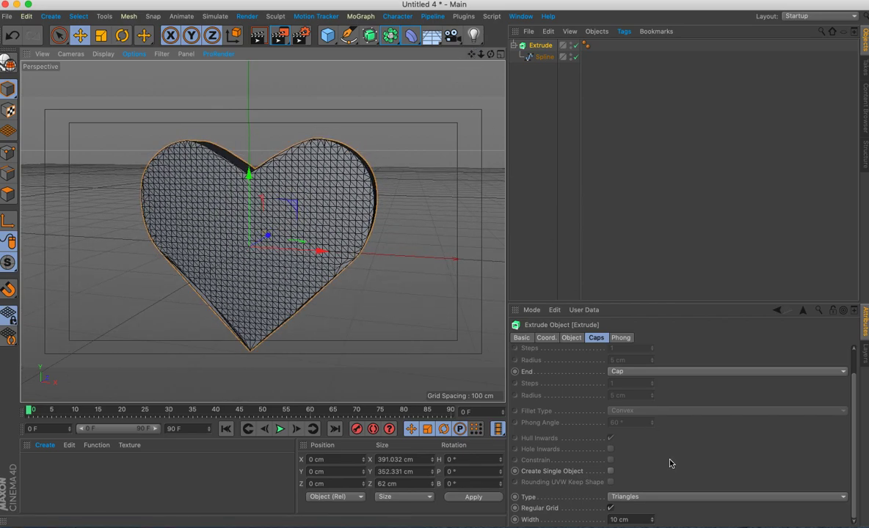
Tune the cap grid width: enter 12, multiply by 3, then nudge it with arrow keys.
click(642, 519)
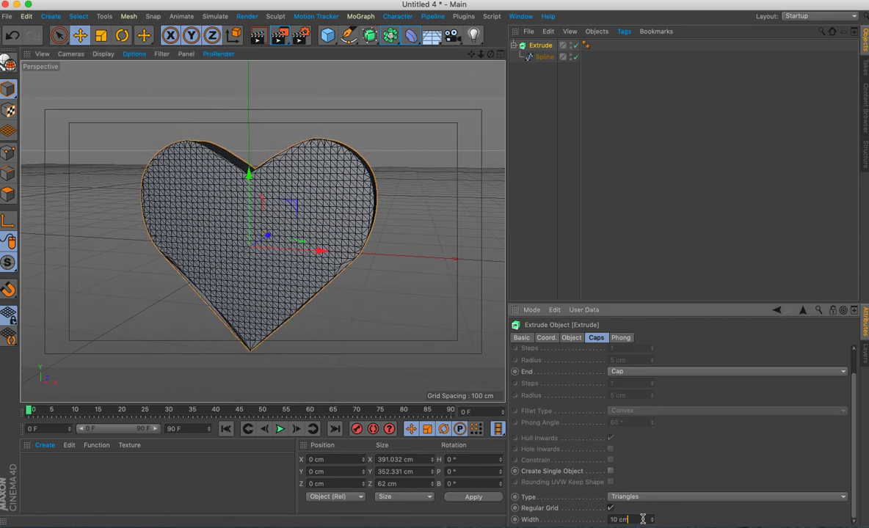
text(12)
key(Return)
text(*3)
key(Return)
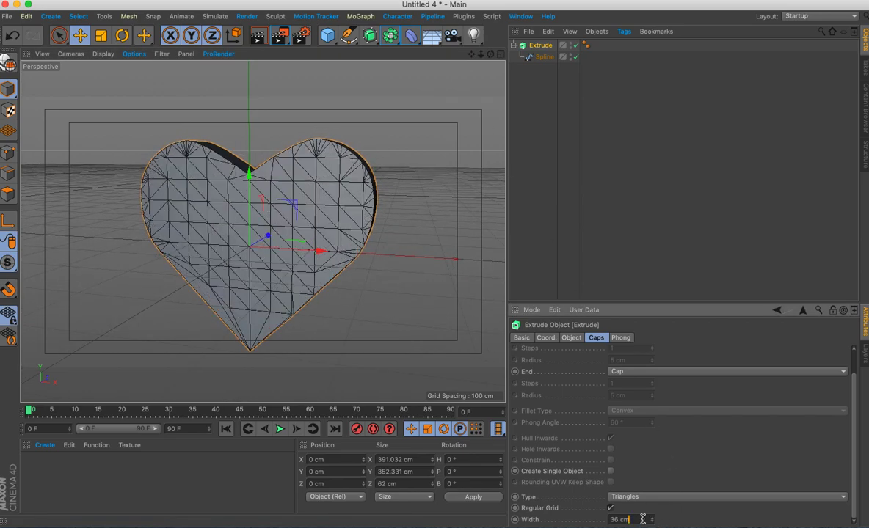
key(Up)
key(Up)
key(Up)
key(Up)
key(Up)
key(Up)
key(Up)
key(Up)
key(Up)
key(Up)
key(Up)
key(Up)
key(Down)
key(Down)
key(Down)
key(Down)
key(Down)
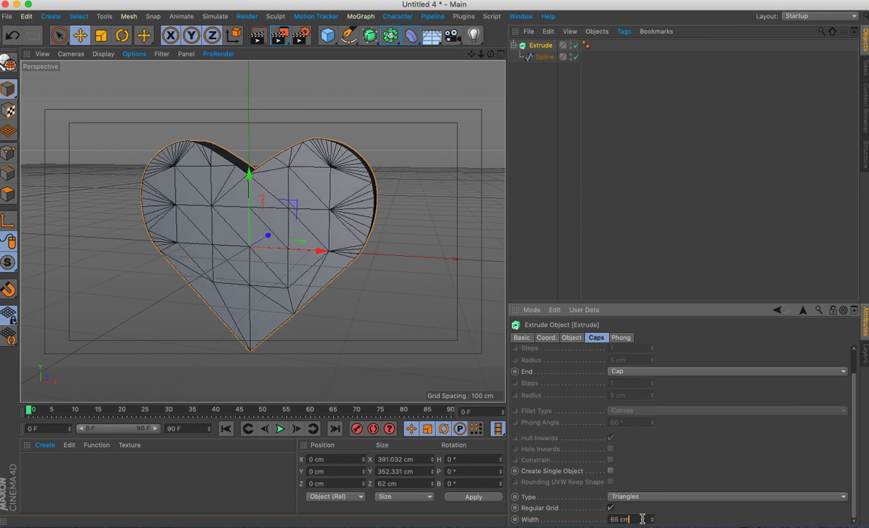
key(Down)
key(Down)
key(Down)
key(Down)
key(Down)
key(Down)
key(Down)
key(Down)
key(Down)
key(Down)
key(Down)
key(Down)
key(Down)
key(Down)
key(Up)
key(Up)
key(Up)
key(Up)
key(Up)
key(Up)
key(Up)
key(Up)
key(Up)
key(Up)
key(Up)
key(Up)
key(Down)
key(Down)
key(Down)
key(Down)
key(Down)
key(Down)
key(Down)
key(Down)
key(Down)
key(Down)
key(Down)
key(Down)
key(Down)
key(Down)
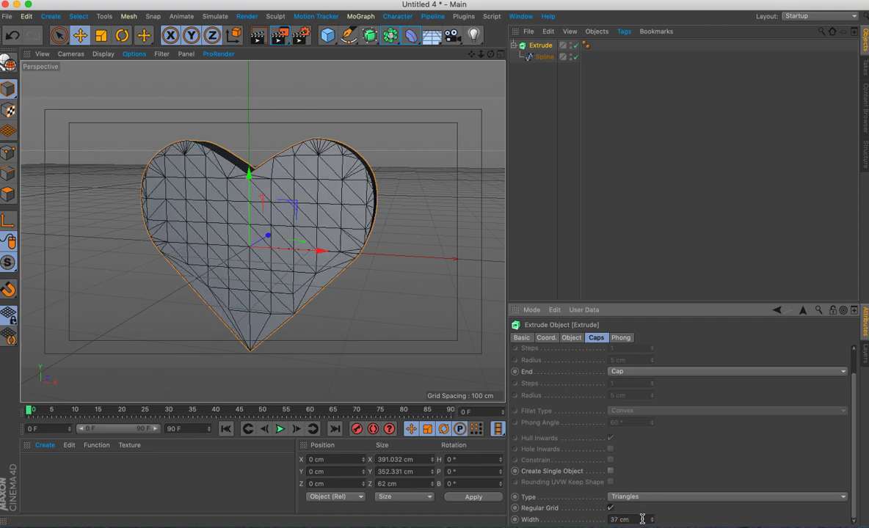
Switch the cap type to Quadrangles with the 33 cm regular grid.
click(651, 499)
click(649, 518)
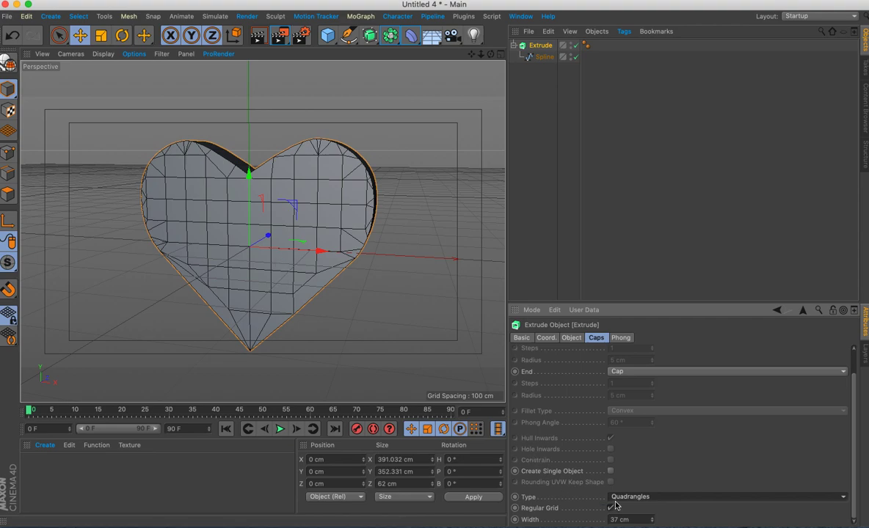
click(636, 519)
scroll(637, 519, down, 1)
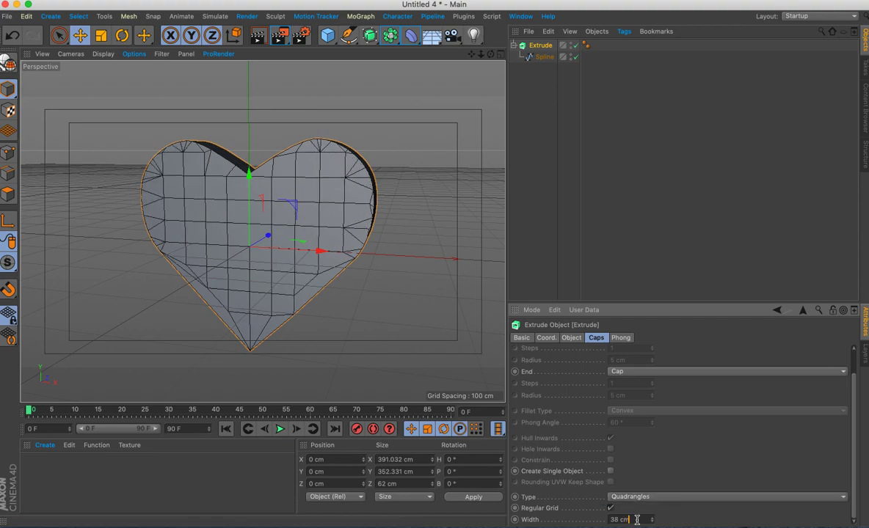
scroll(637, 519, down, 2)
scroll(637, 520, down, 1)
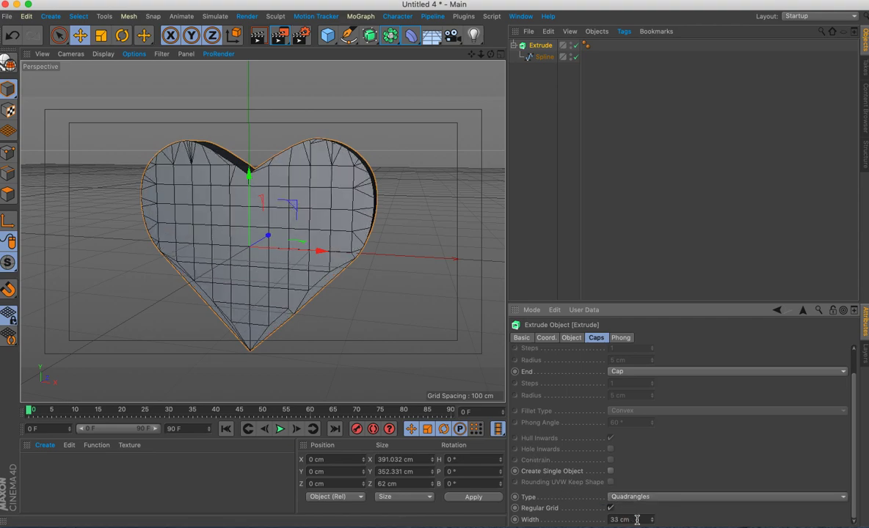
alt+drag(220, 232, 262, 231)
drag(481, 56, 446, 52)
click(514, 44)
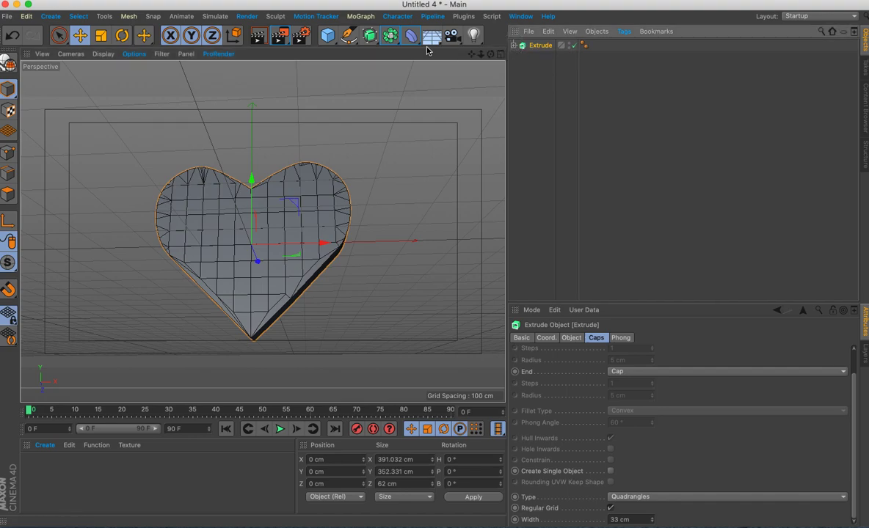
Rename the Extrude to 'mesh' and Ctrl-drag a duplicate named 'heart'.
double_click(540, 45)
text(mesh)
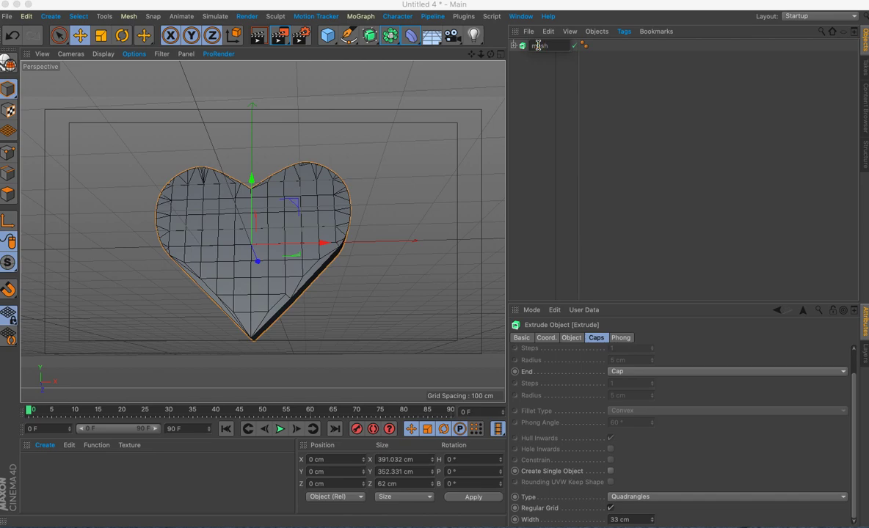
click(528, 62)
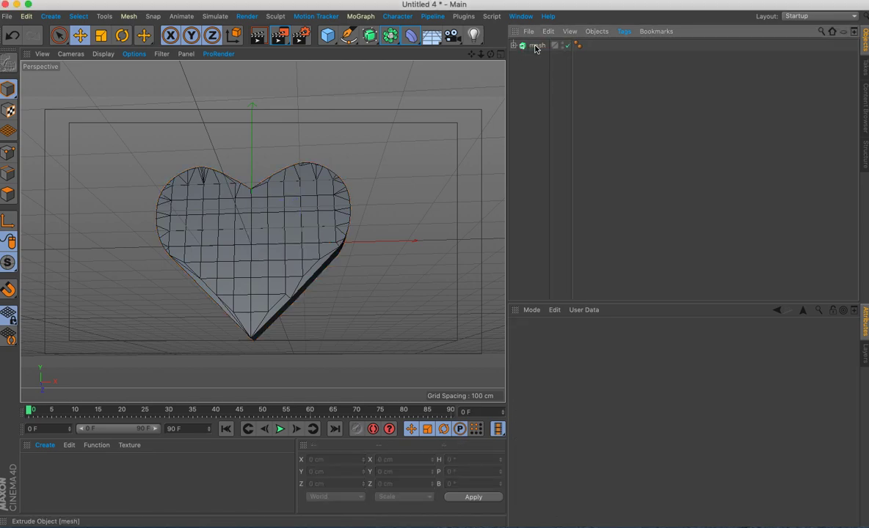
ctrl+drag(535, 46, 540, 64)
double_click(540, 58)
text(heart)
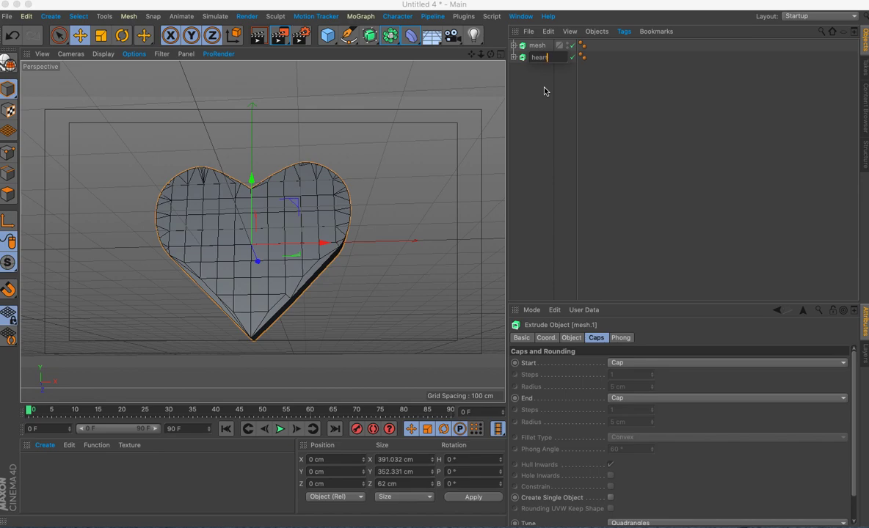
click(543, 91)
click(537, 45)
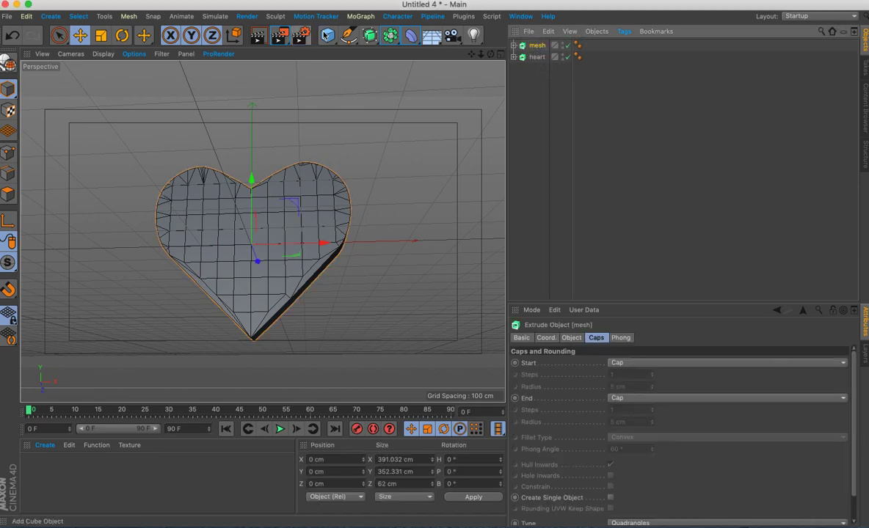
click(390, 36)
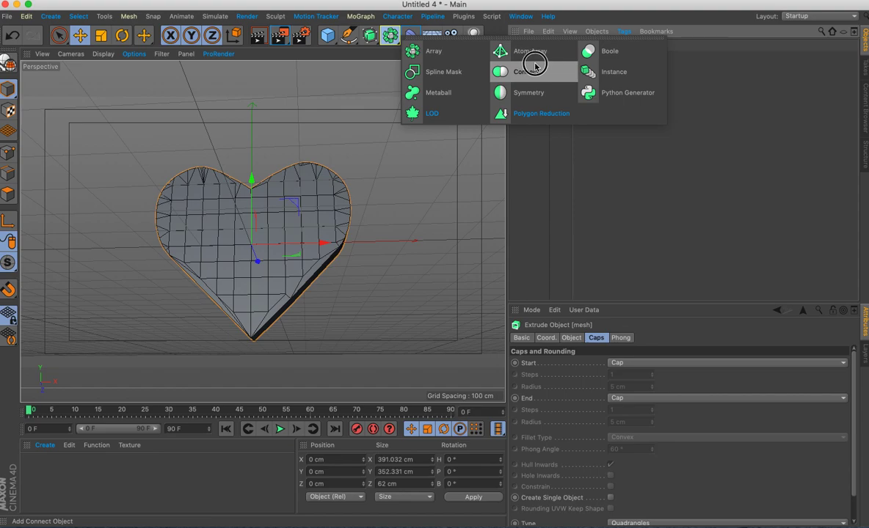
Add an Atom Array, nest the mesh heart under it, and use shaded-with-lines display.
click(507, 51)
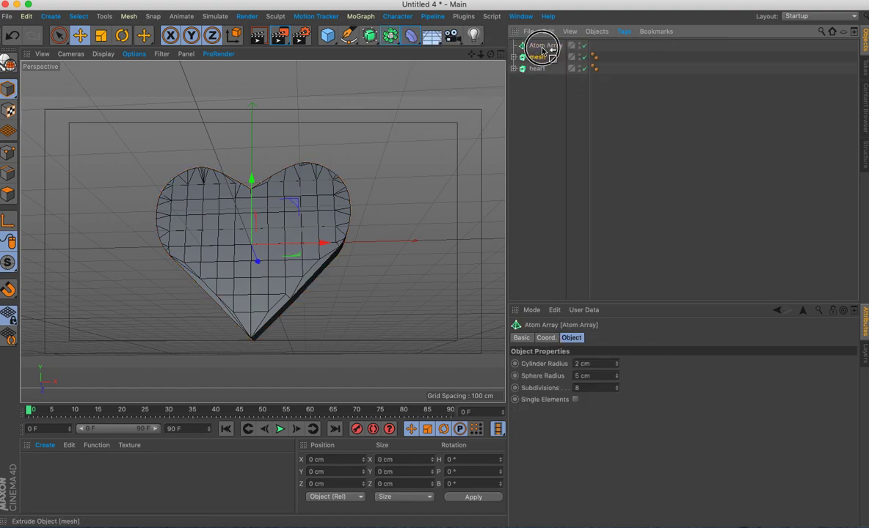
drag(543, 48, 543, 48)
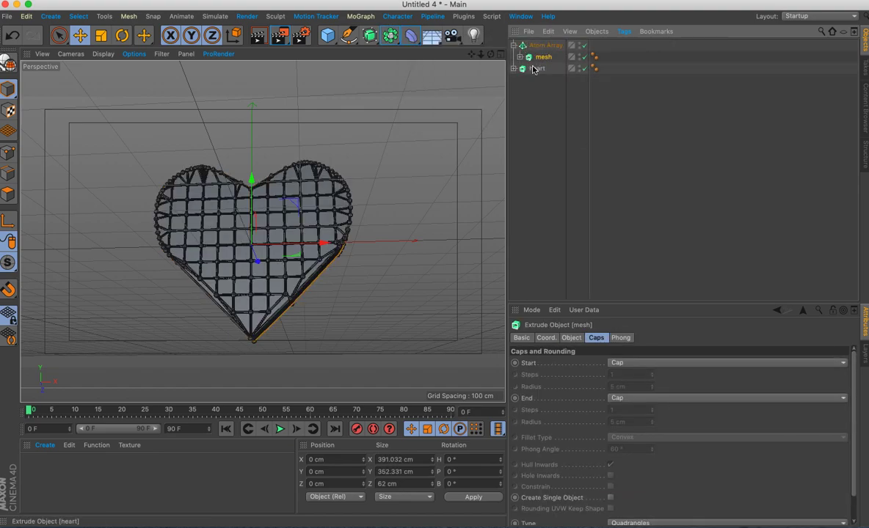
click(581, 68)
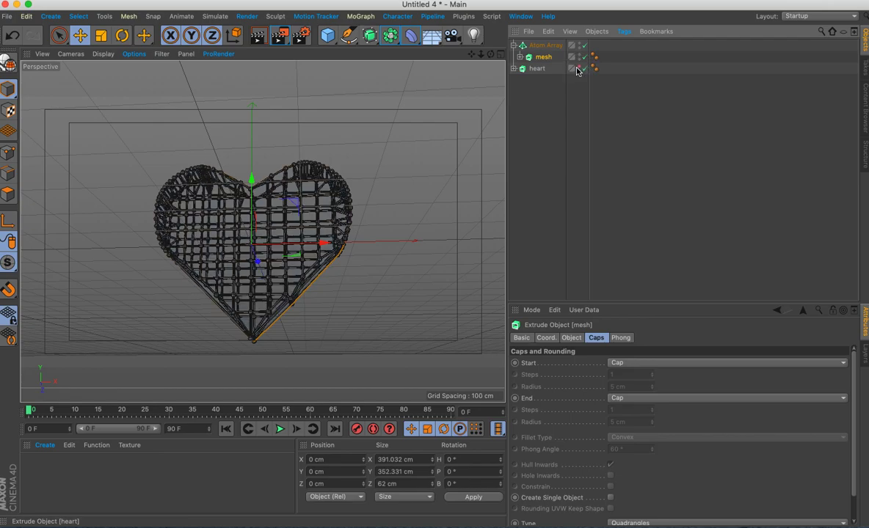
click(103, 54)
click(145, 107)
scroll(271, 218, up, 5)
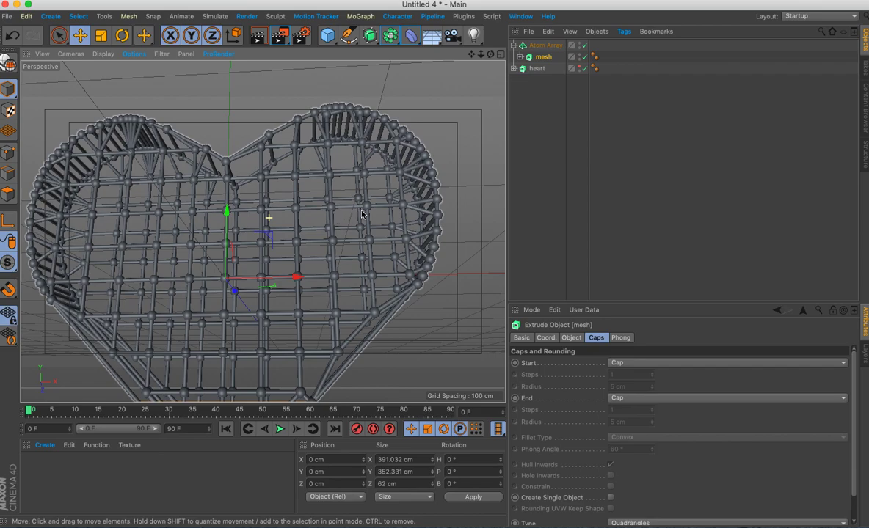
scroll(361, 206, up, 5)
Shrink the Atom Array's cylinder and sphere radii to 0.99 cm for a thin lattice.
click(545, 46)
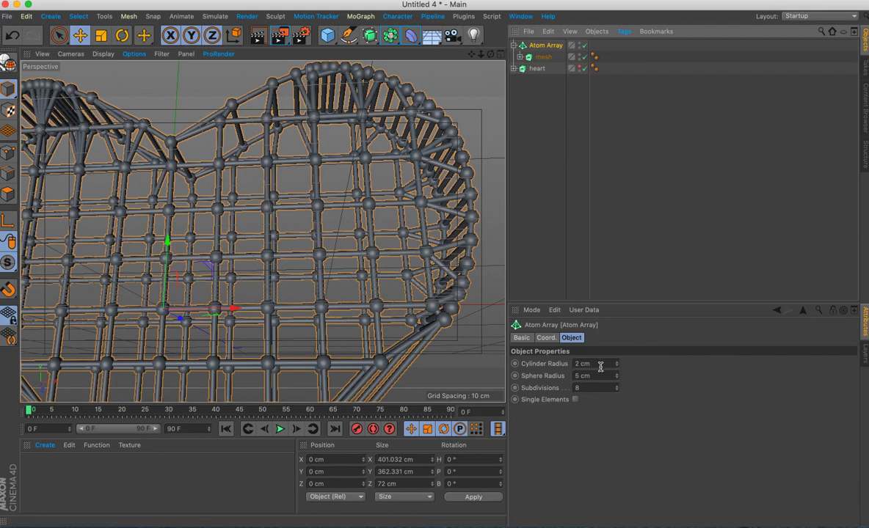
drag(618, 381, 618, 381)
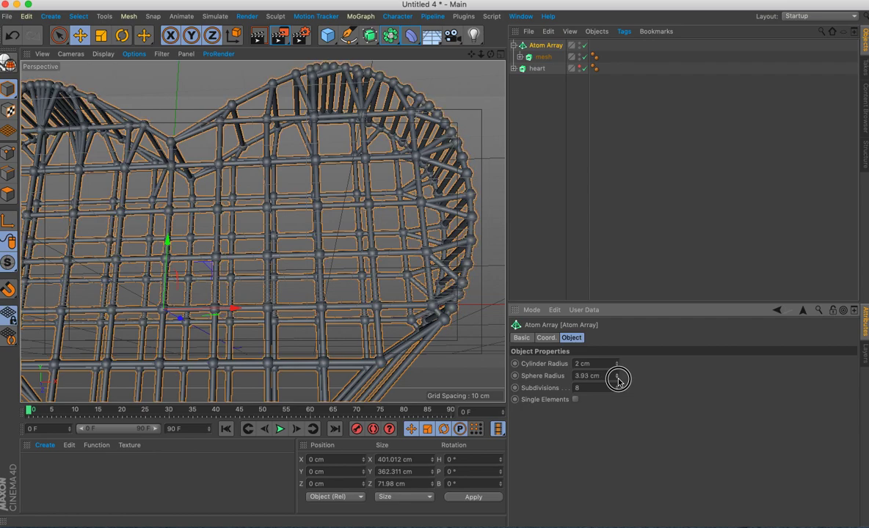
drag(618, 381, 618, 390)
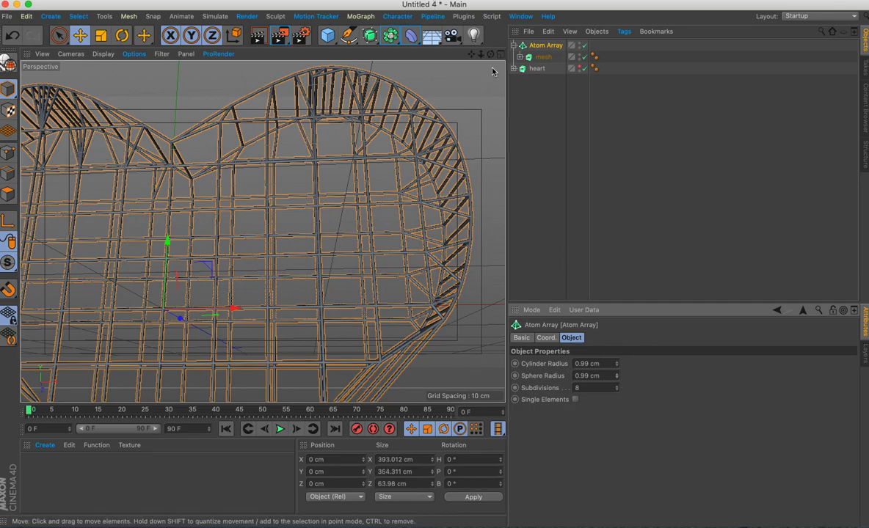
scroll(483, 63, down, 10)
scroll(483, 63, down, 5)
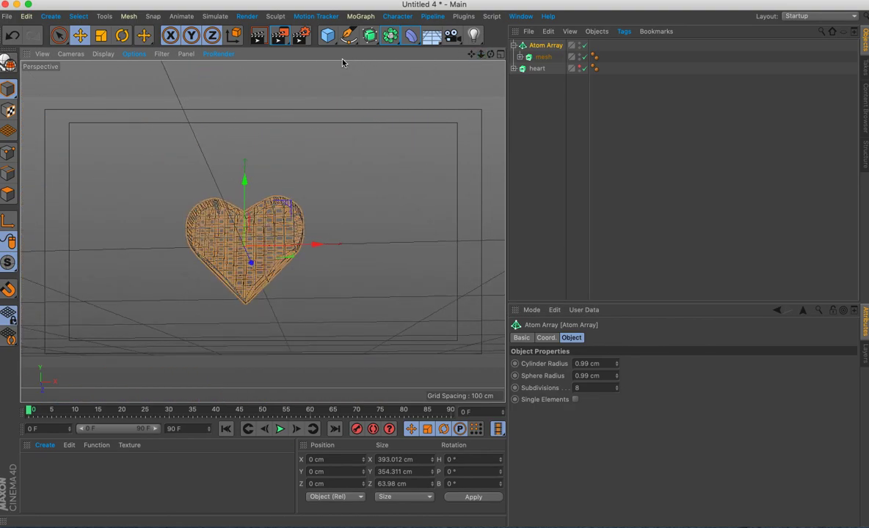
Test-render the view, select the heart's Spline, and maximise the Front view.
click(258, 41)
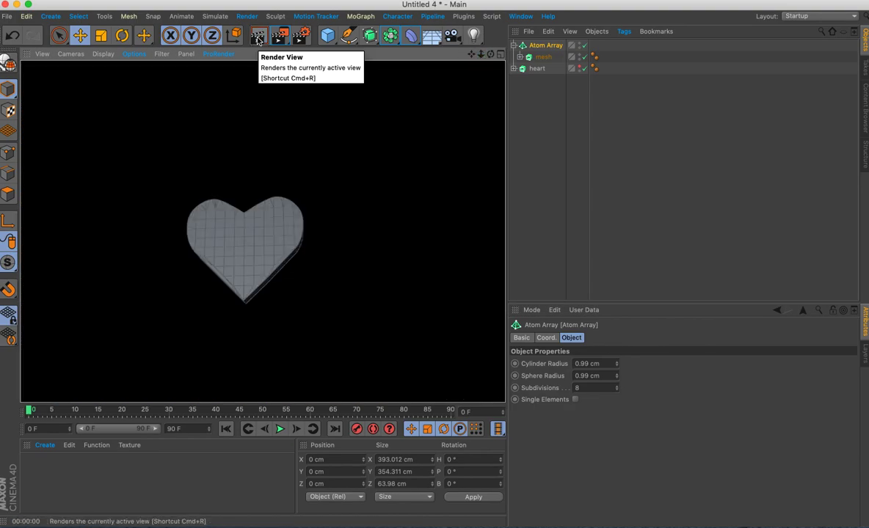
click(546, 83)
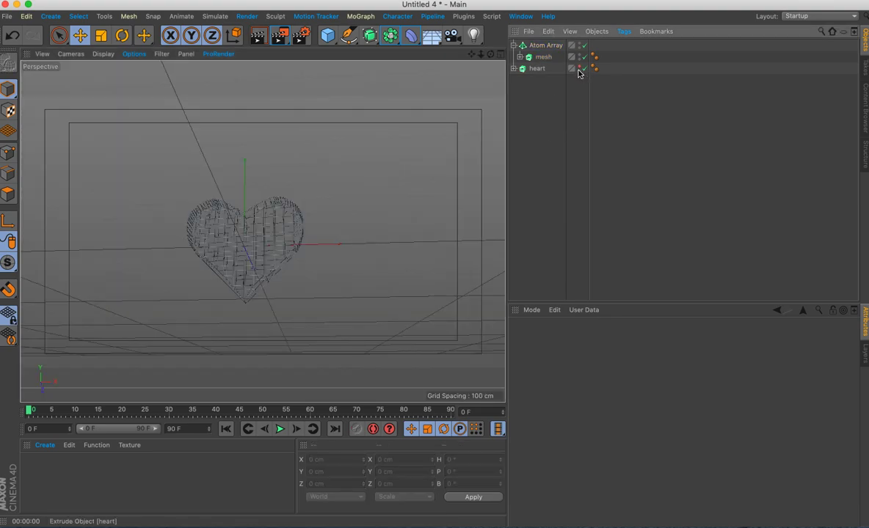
click(515, 69)
click(539, 80)
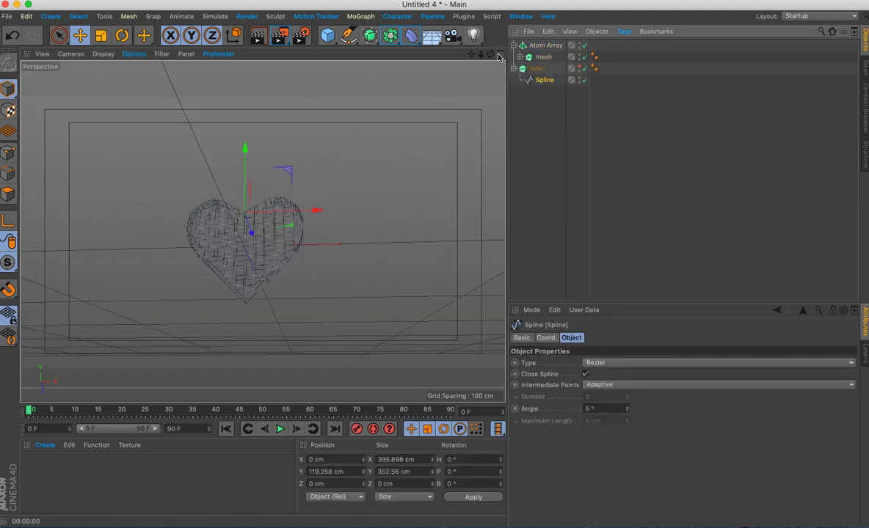
middle_click(491, 113)
middle_click(459, 250)
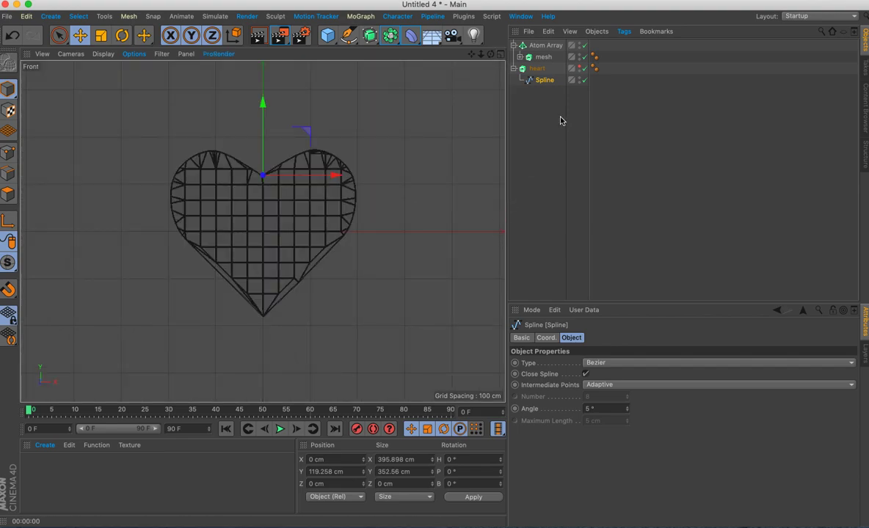
Select all the Spline's points with the Scale tool and hide the Atom Array in the editor.
click(8, 152)
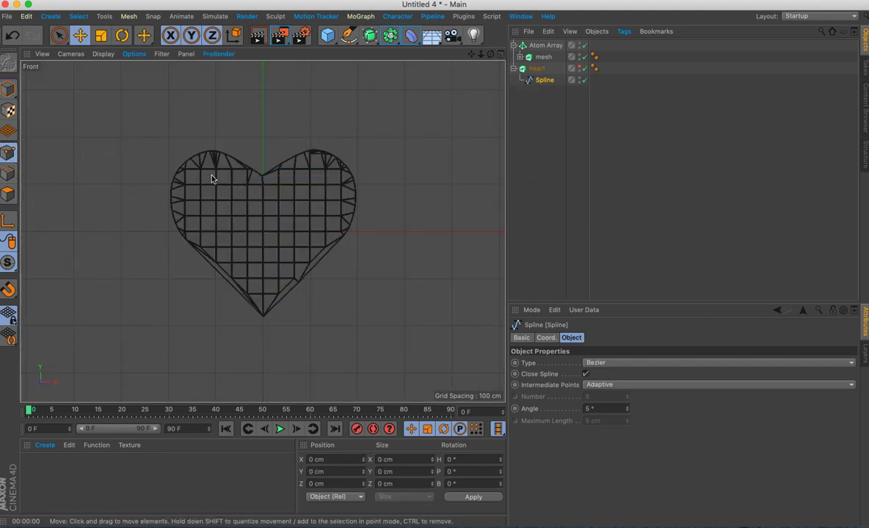
key(ctrl+a)
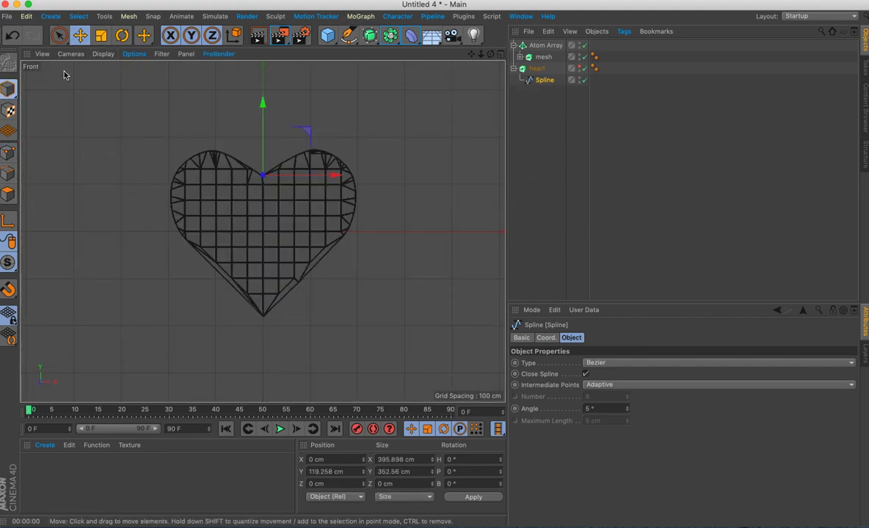
click(102, 35)
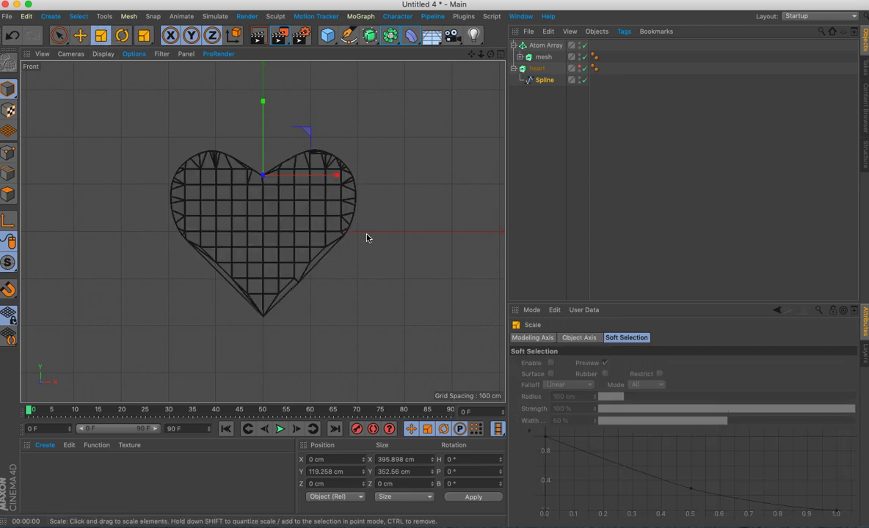
click(545, 81)
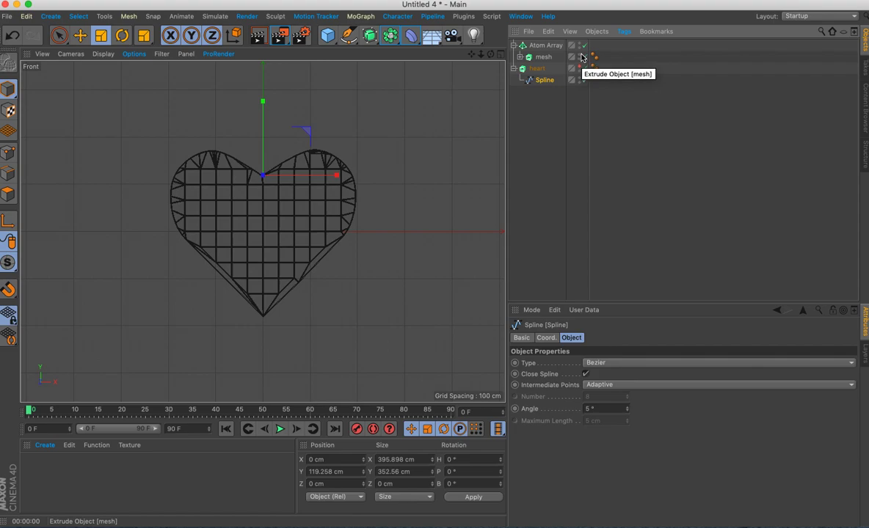
click(580, 44)
Hide the heart copy, return to Points mode, and select the heart Extrude object.
click(580, 68)
click(10, 154)
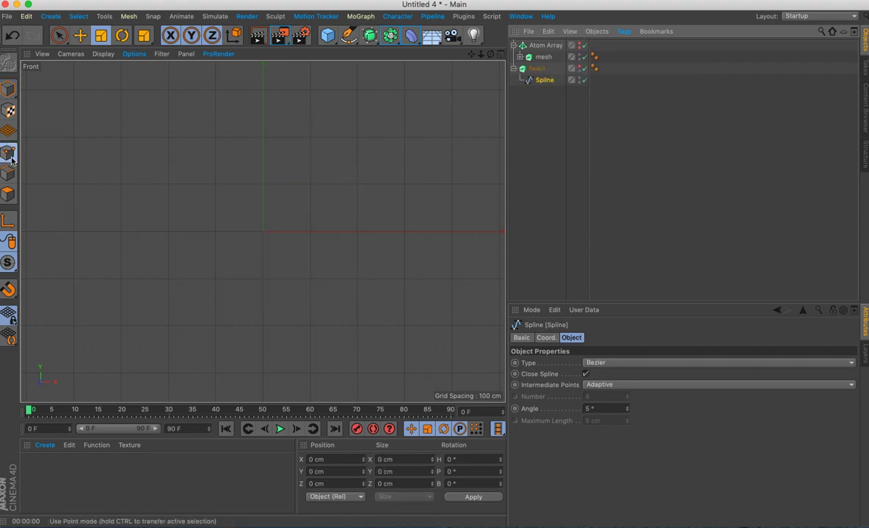
scroll(268, 189, down, 10)
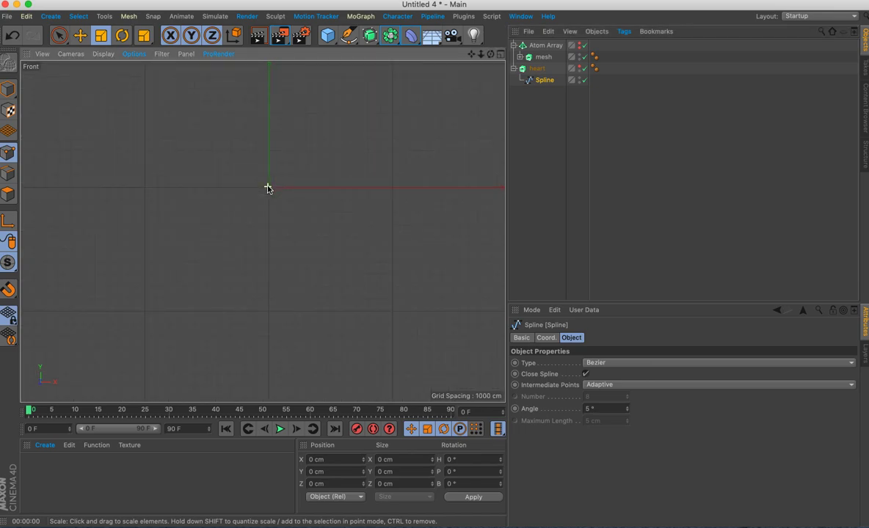
scroll(279, 193, up, 5)
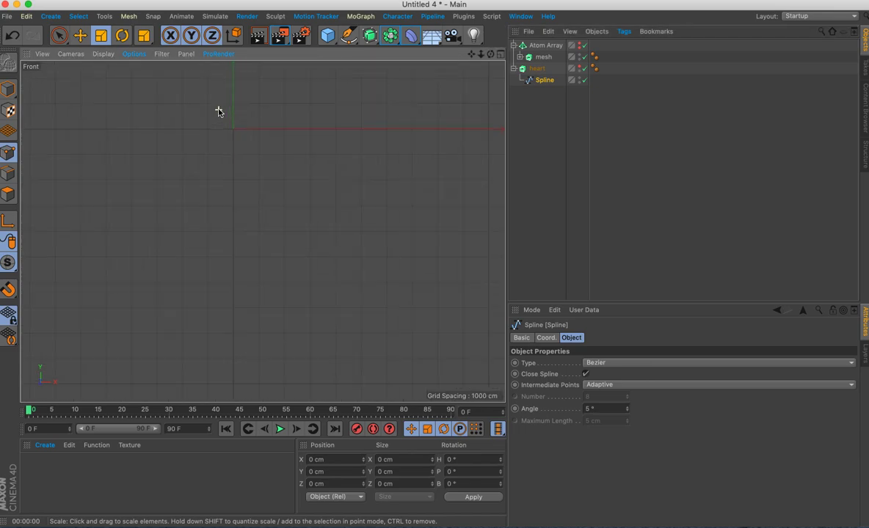
drag(471, 54, 443, 56)
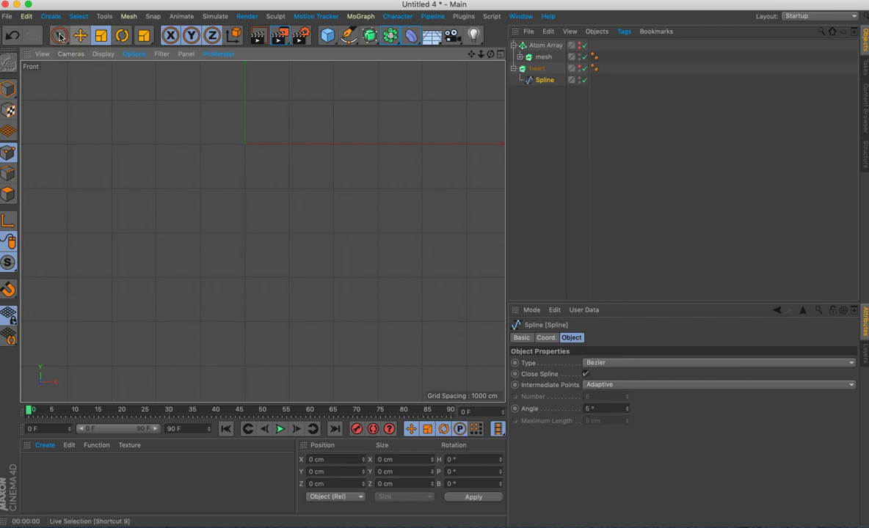
scroll(262, 231, down, 5)
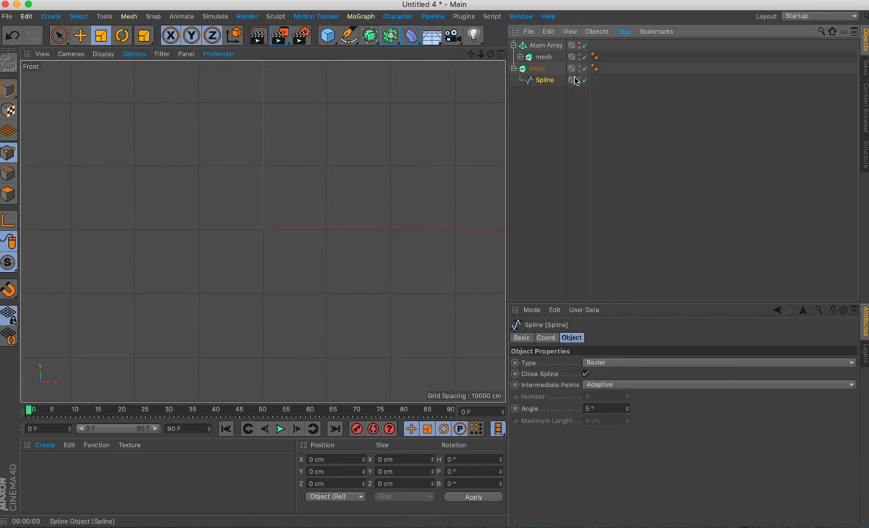
click(535, 69)
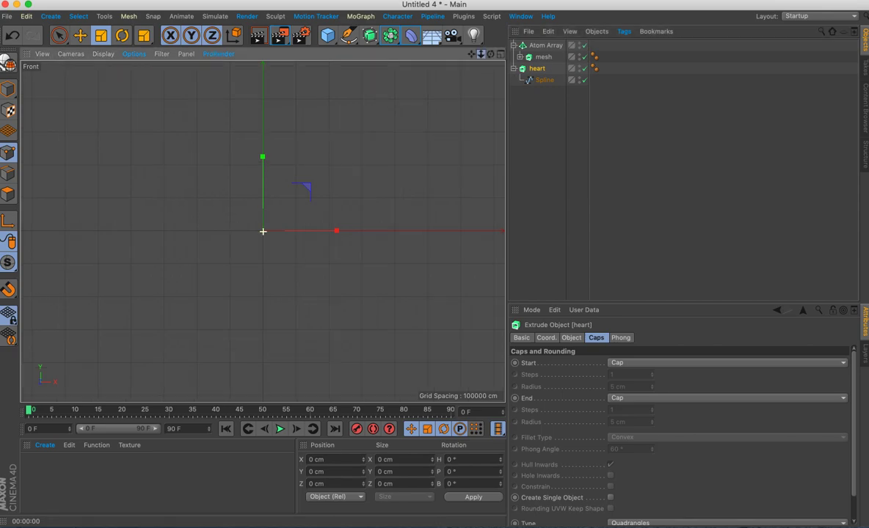
Zoom the Front view in on the heart and switch off the Atom Array.
scroll(263, 232, up, 3)
scroll(263, 232, up, 3)
drag(472, 54, 478, 55)
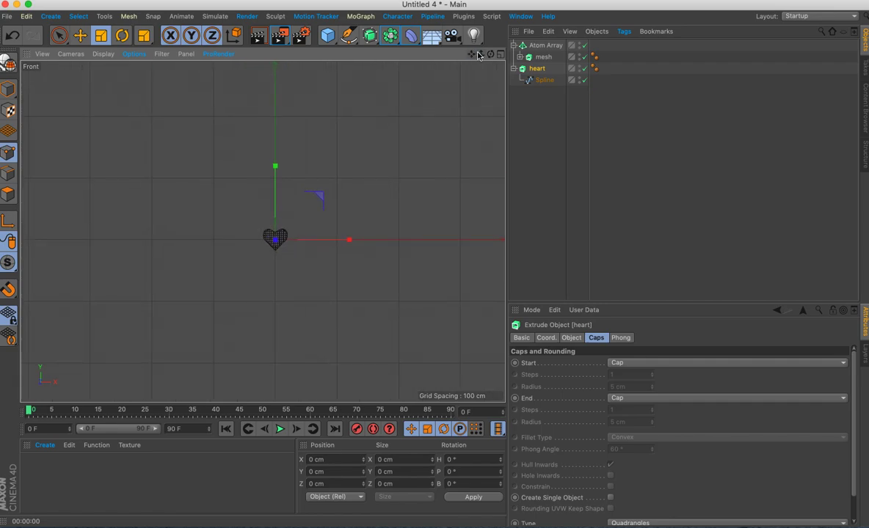
scroll(263, 232, up, 2)
scroll(263, 232, up, 2)
scroll(262, 232, up, 2)
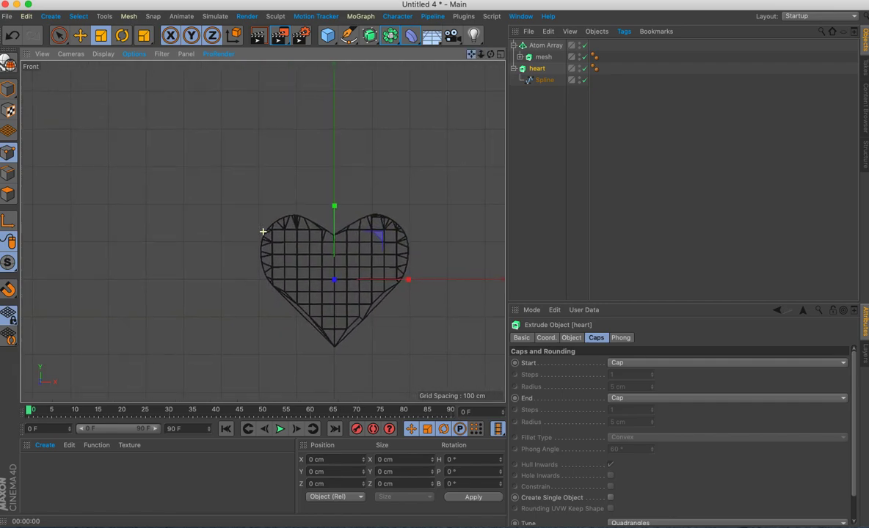
scroll(263, 232, up, 1)
scroll(263, 232, up, 2)
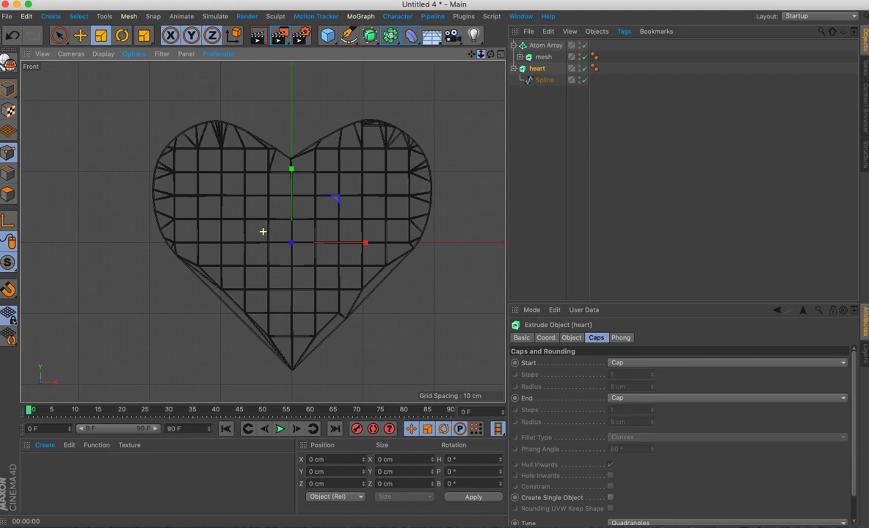
click(582, 45)
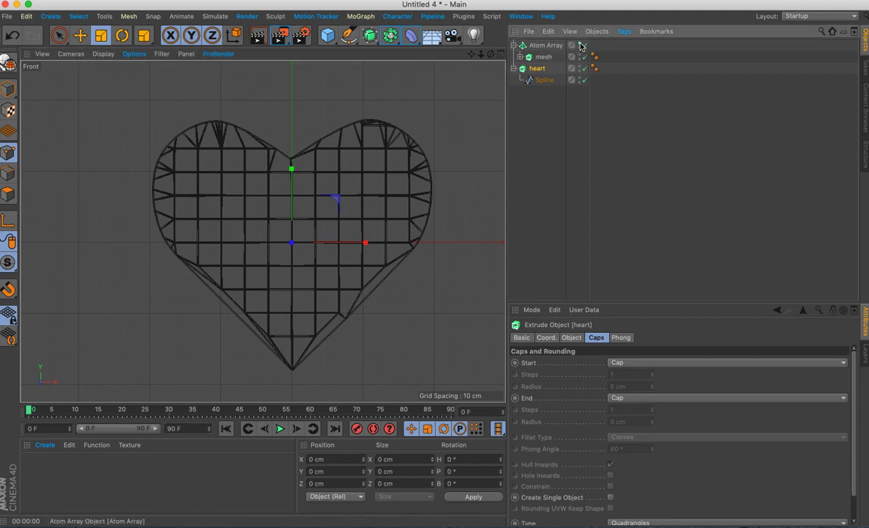
Scale the heart outline spline slightly and return to object mode, undoing a stray move.
click(543, 81)
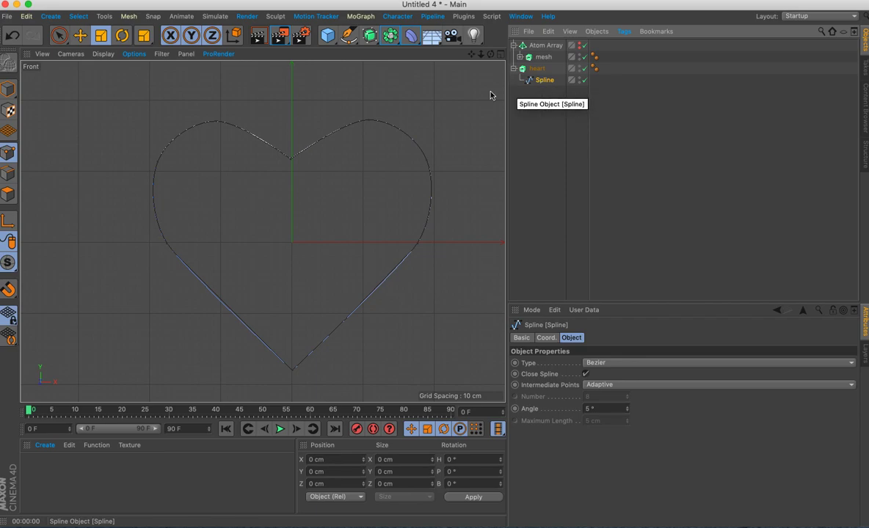
click(101, 35)
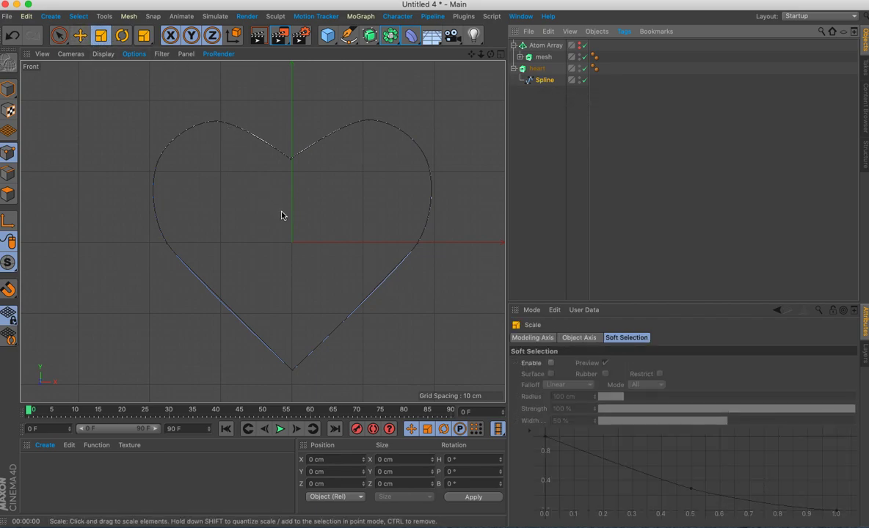
drag(262, 231, 279, 231)
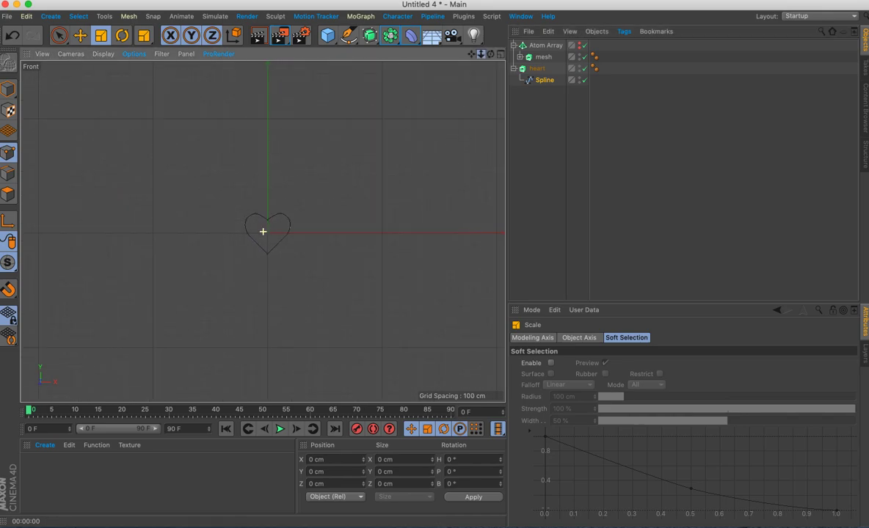
click(544, 81)
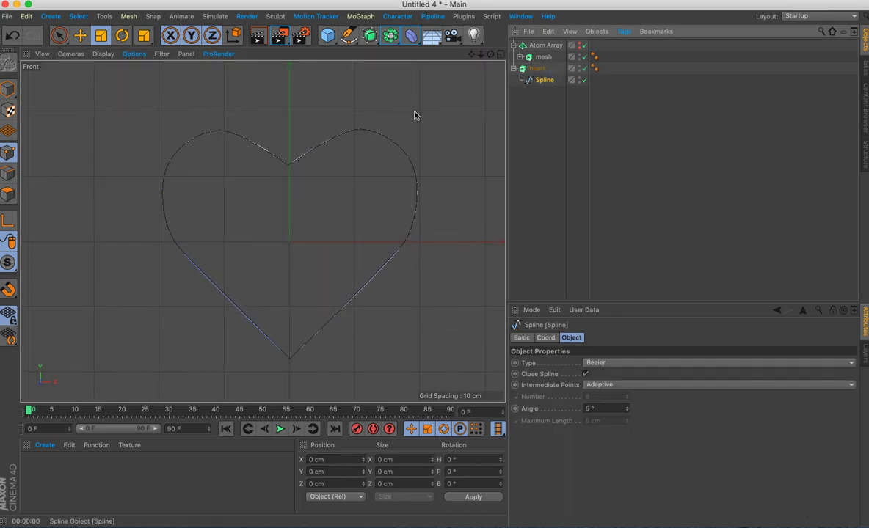
click(10, 88)
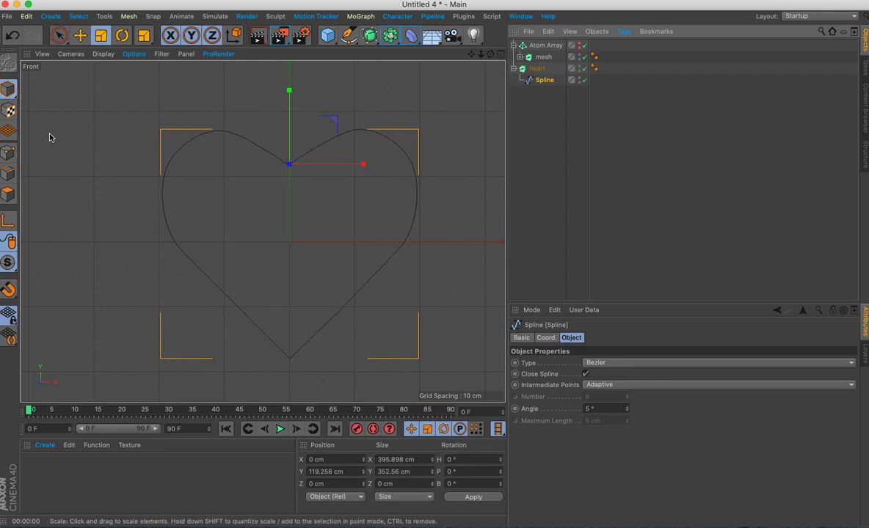
click(80, 35)
drag(289, 92, 289, 110)
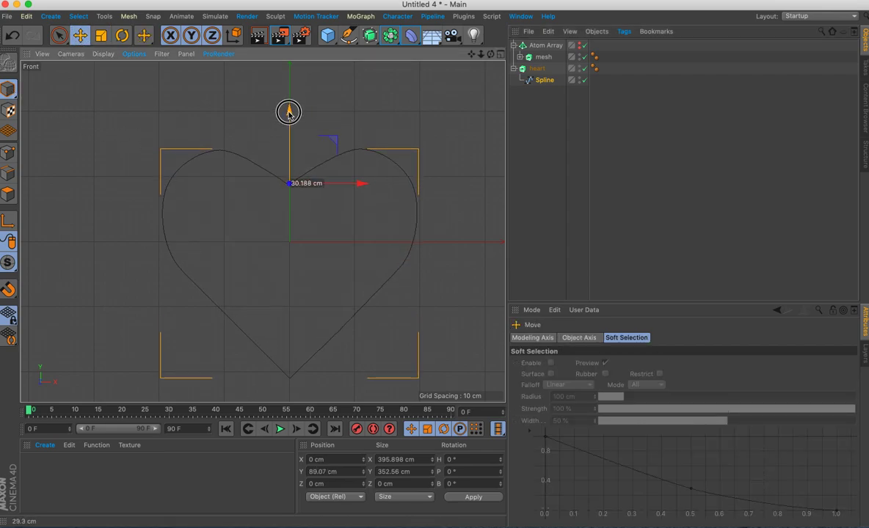
click(12, 35)
Enable axis modification and drag the spline's axis down toward the world origin.
click(8, 220)
drag(289, 92, 287, 168)
scroll(292, 241, down, 3)
scroll(292, 239, up, 3)
scroll(223, 202, up, 3)
scroll(368, 257, up, 3)
scroll(243, 249, up, 2)
scroll(213, 244, up, 2)
Settle the spline's axis exactly at Position Y 0 cm and return to the Scale tool.
drag(188, 167, 188, 204)
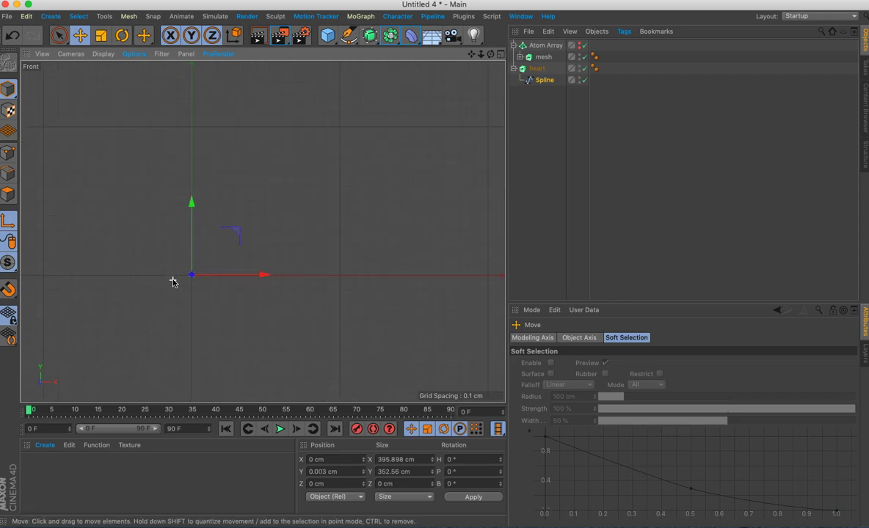
scroll(184, 279, up, 5)
scroll(208, 272, up, 3)
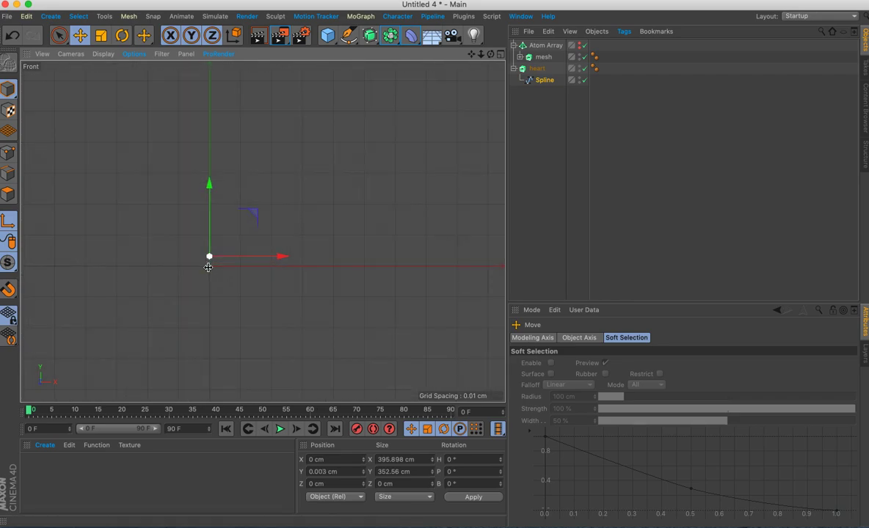
drag(209, 178, 207, 194)
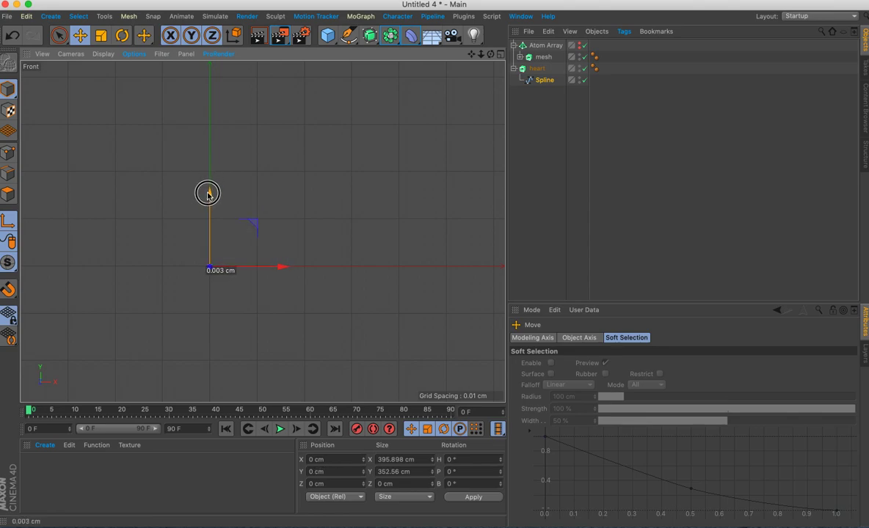
scroll(232, 224, down, 3)
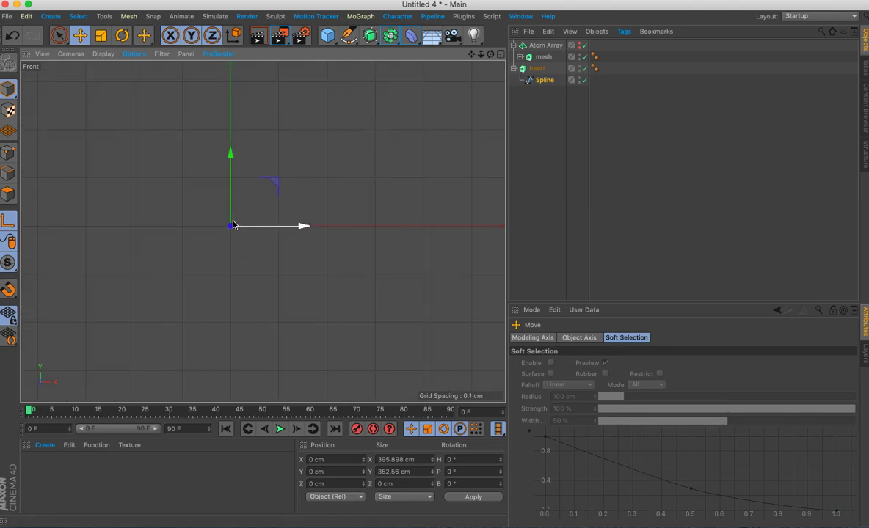
scroll(233, 224, down, 3)
scroll(233, 223, down, 2)
scroll(232, 223, down, 2)
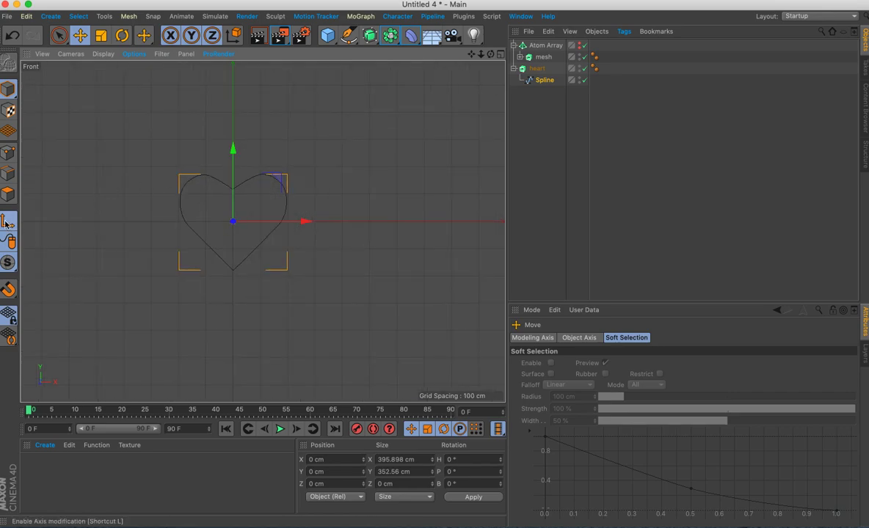
click(101, 36)
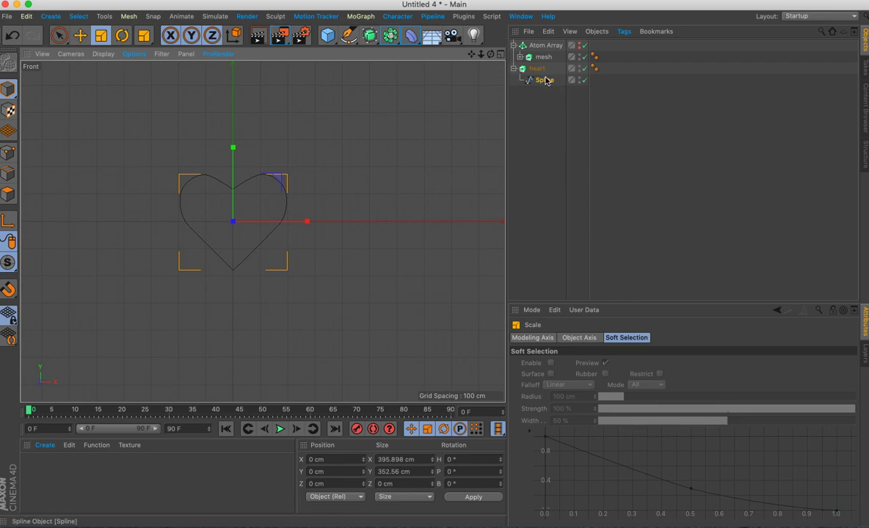
Re-enable the Atom Array and scale the heart spline to fit inside the frame.
drag(310, 171, 408, 165)
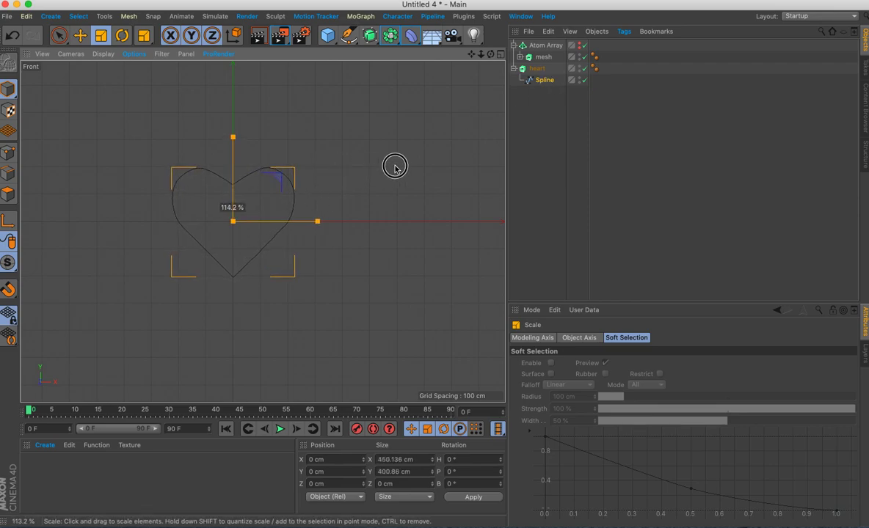
click(582, 44)
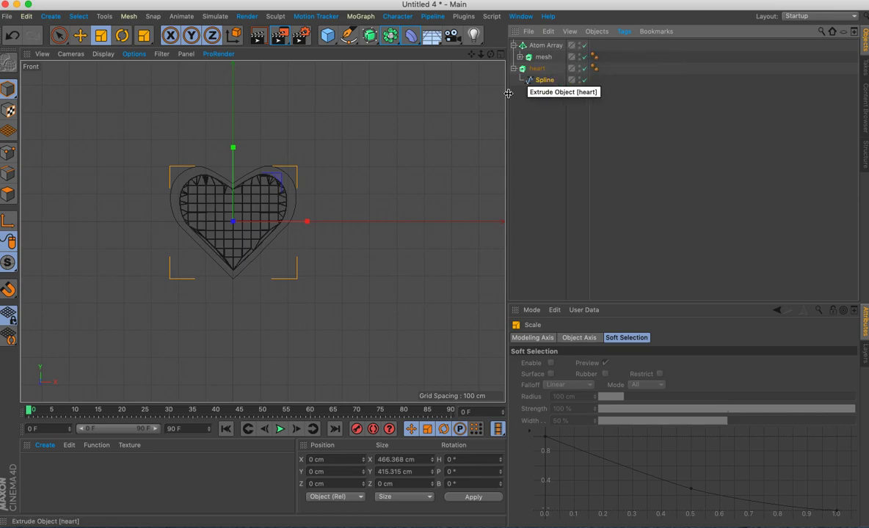
drag(328, 171, 285, 179)
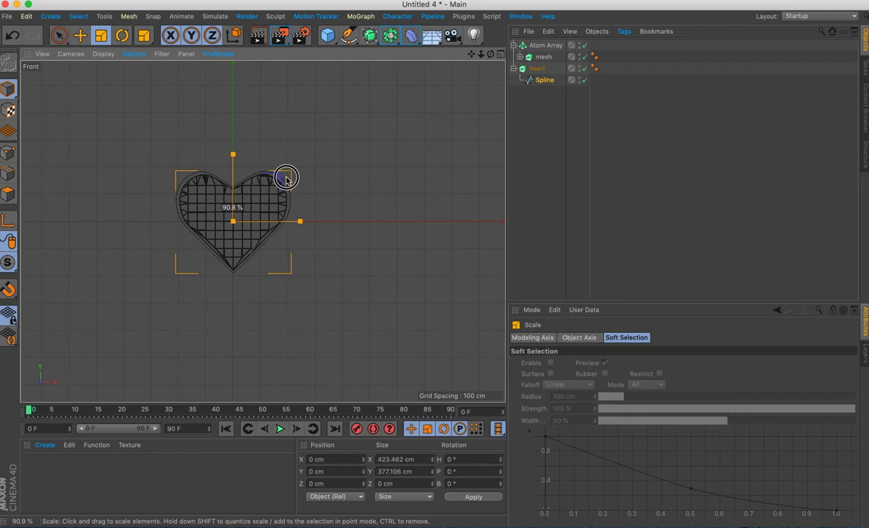
scroll(231, 190, up, 2)
scroll(232, 190, up, 2)
scroll(232, 191, up, 3)
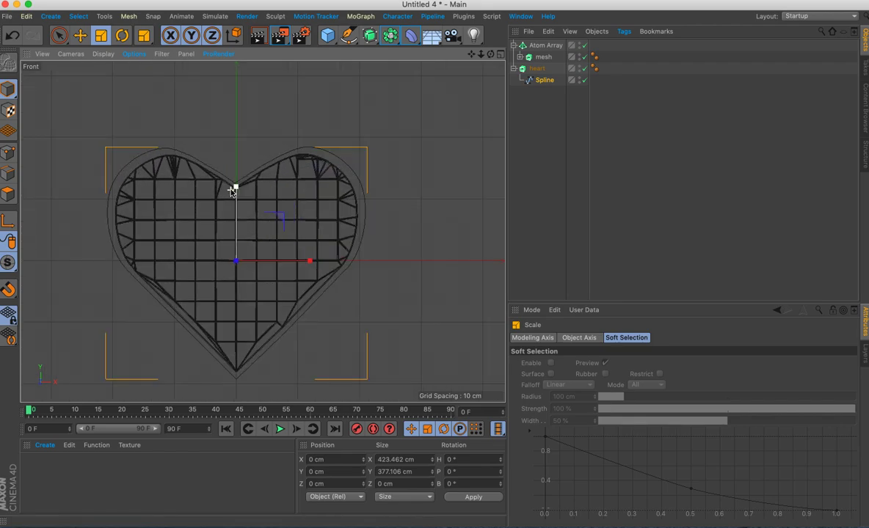
drag(347, 188, 334, 188)
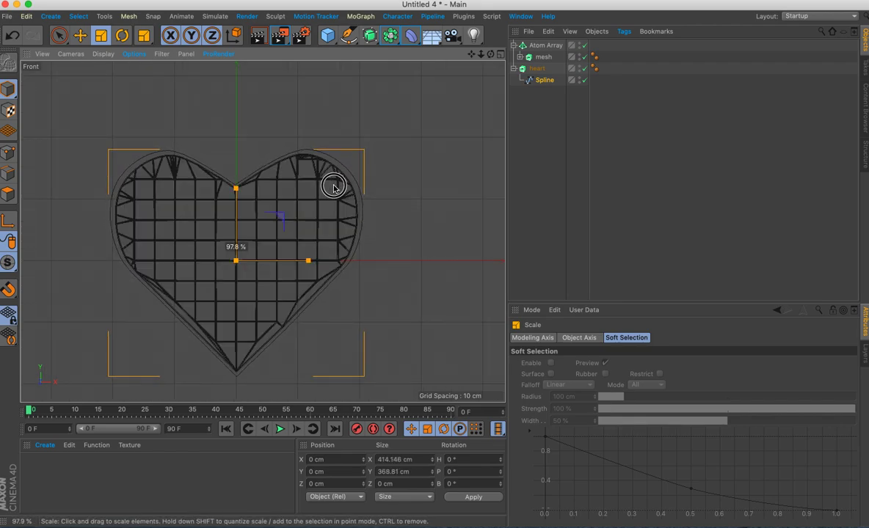
mouse_move(334, 188)
mouse_down()
mouse_move(326, 188)
mouse_move(334, 184)
mouse_up()
Raise the heart spline's top notch point slightly along Y in Points mode.
click(8, 152)
click(235, 188)
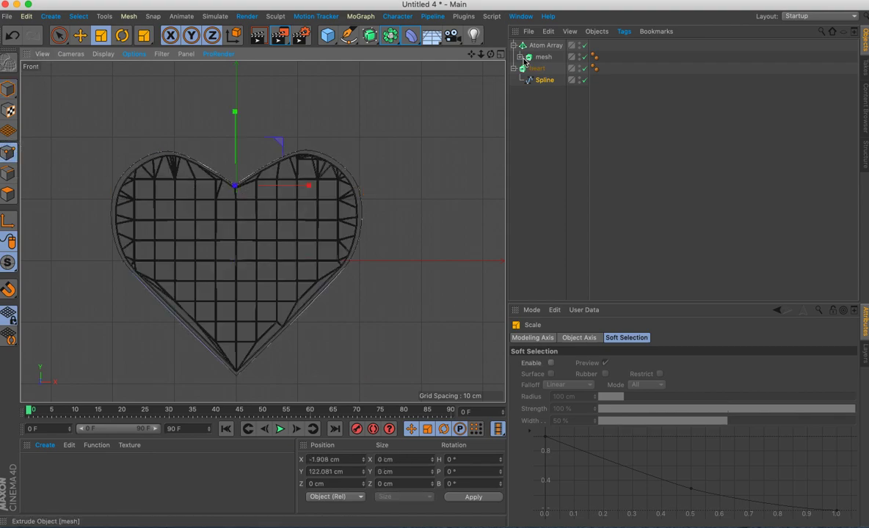
click(80, 35)
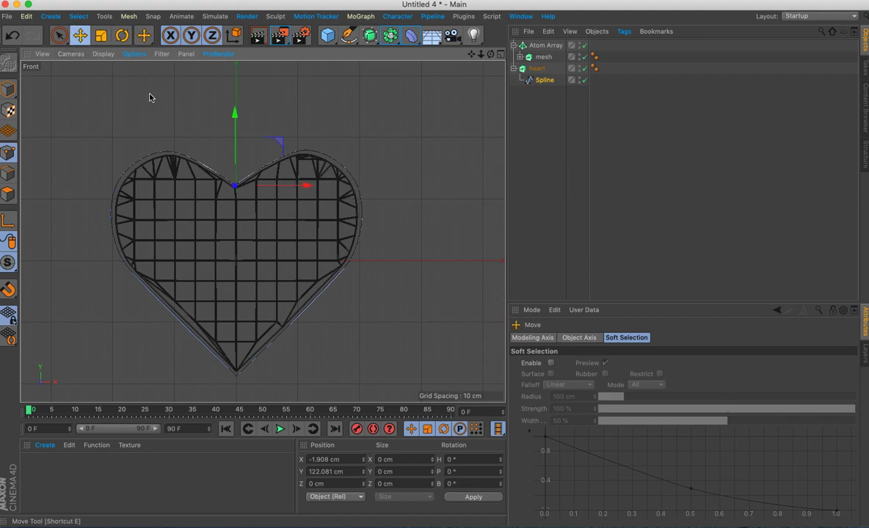
scroll(218, 120, down, 5)
scroll(218, 120, up, 3)
scroll(219, 119, up, 5)
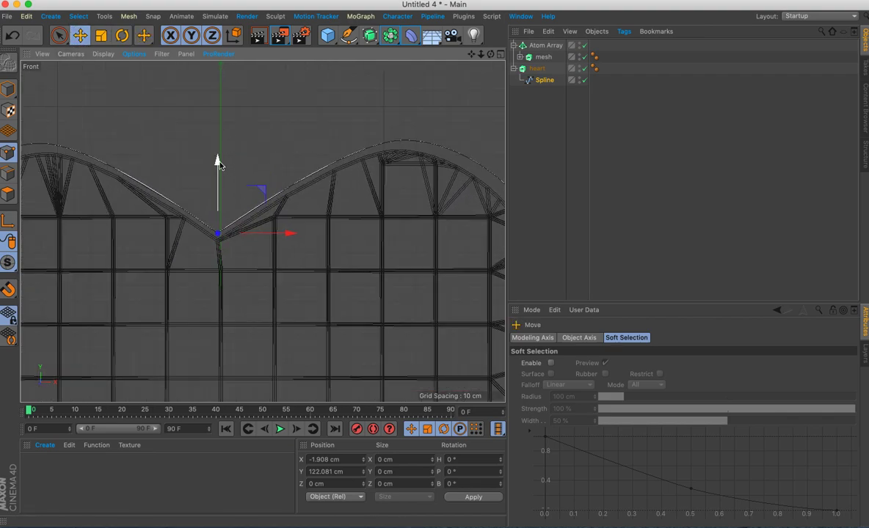
drag(216, 161, 216, 154)
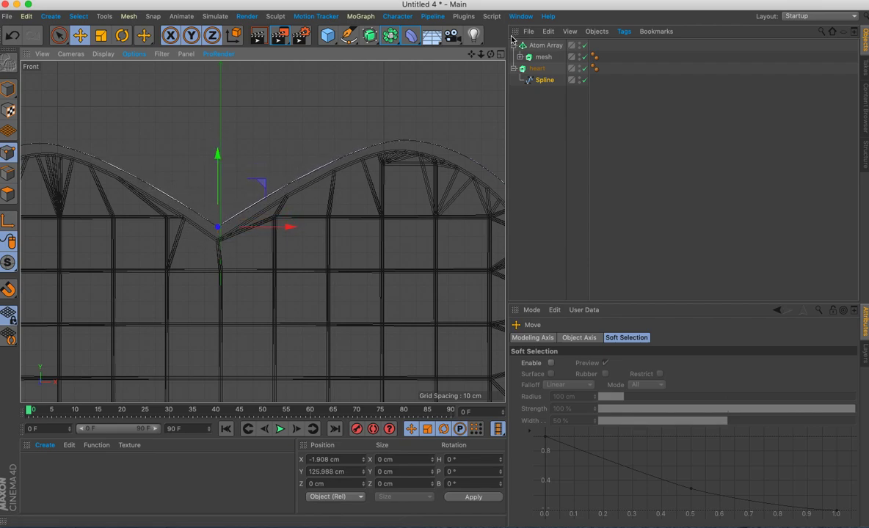
Select the mesh's spline and raise its top notch point about 2.5 cm.
click(520, 57)
click(549, 68)
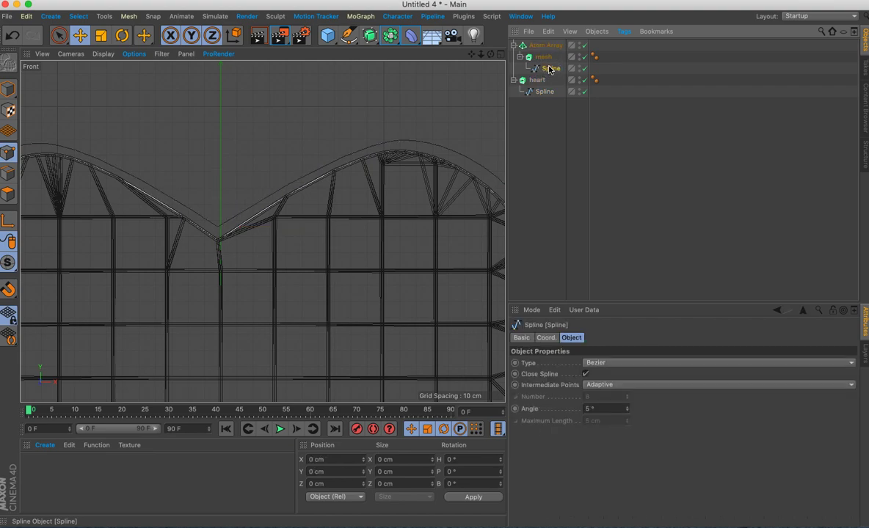
click(219, 241)
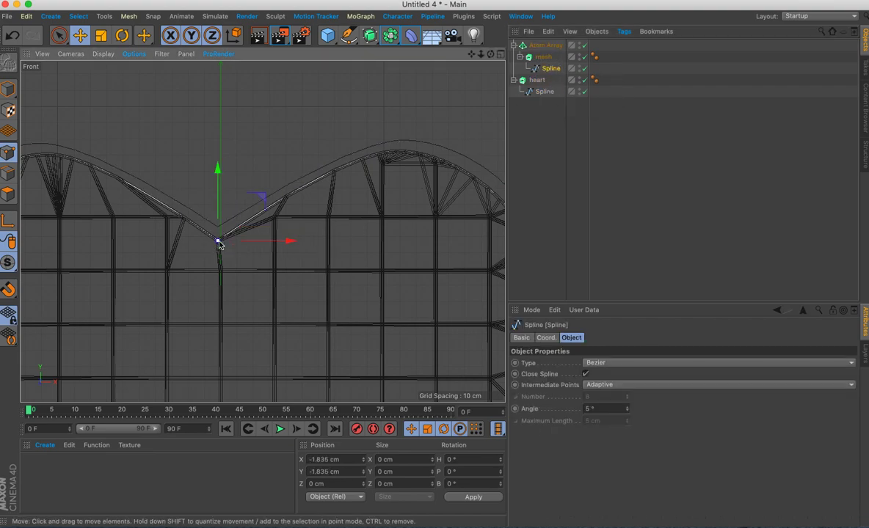
drag(218, 172, 218, 169)
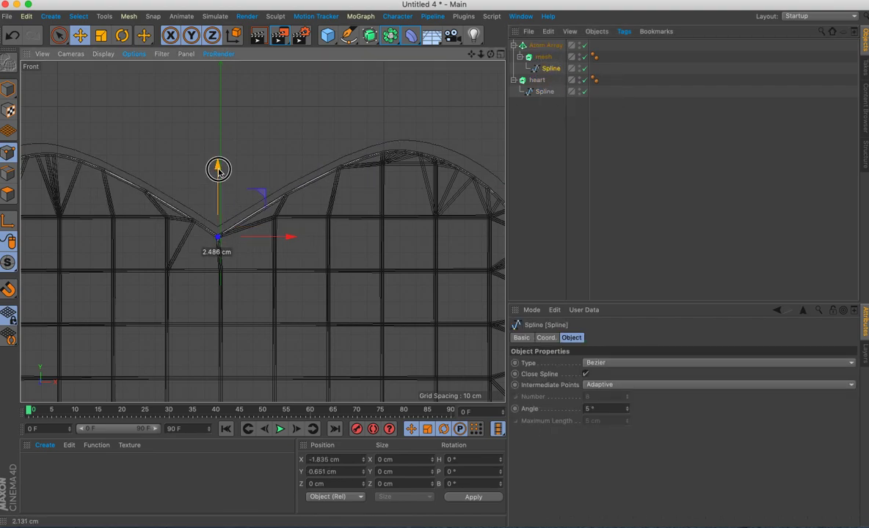
scroll(263, 232, down, 5)
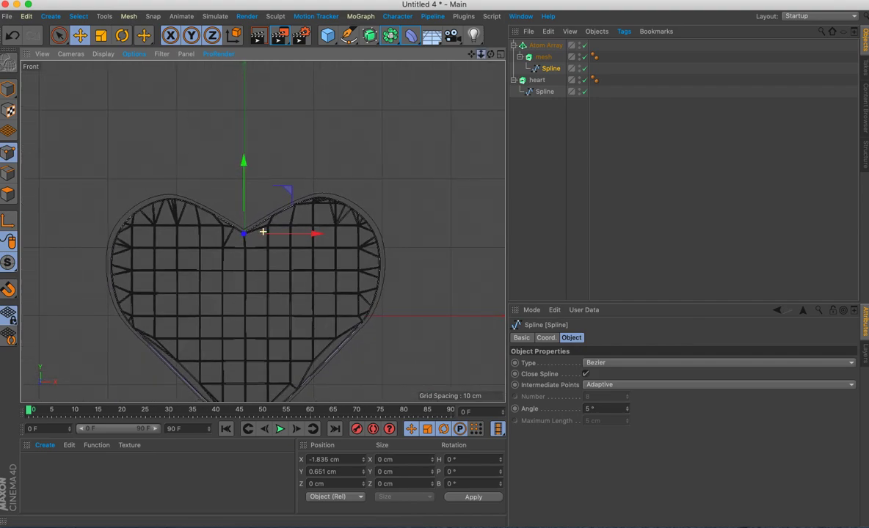
scroll(263, 232, down, 3)
click(498, 55)
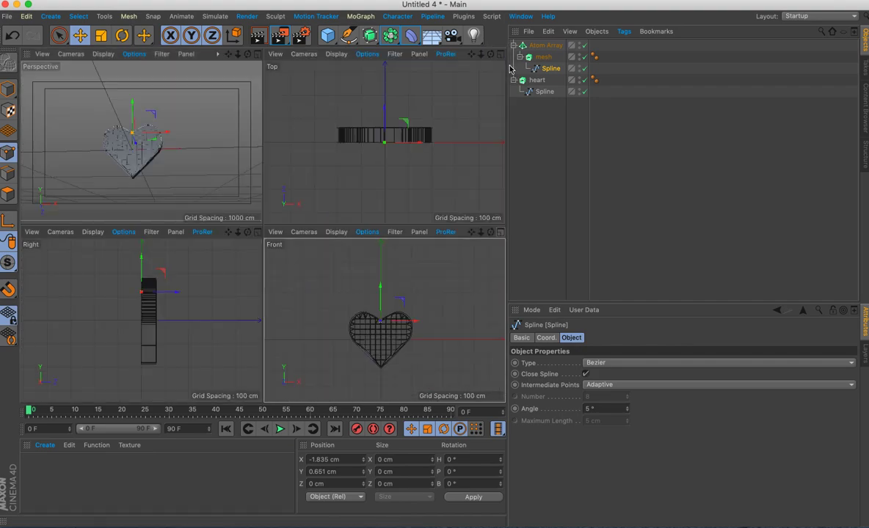
Maximise the Perspective view, orbit around the heart, and select the heart Extrude's settings.
click(258, 56)
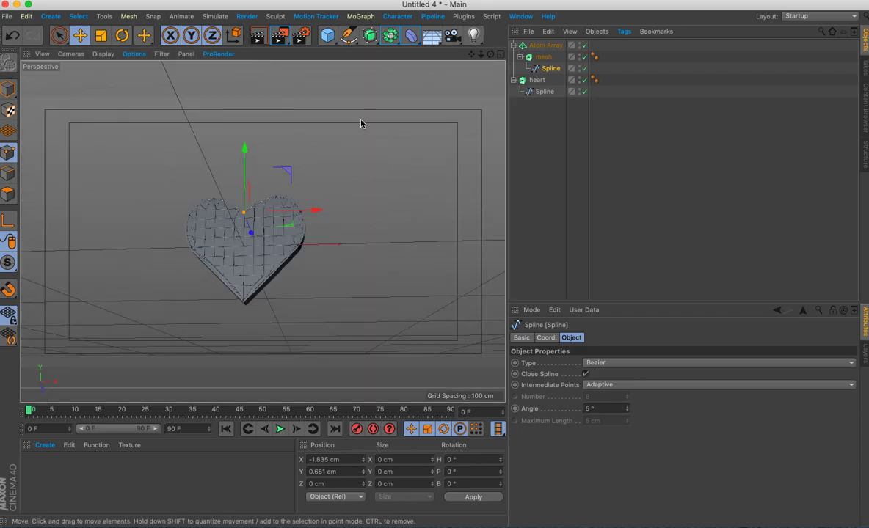
alt+drag(262, 231, 262, 232)
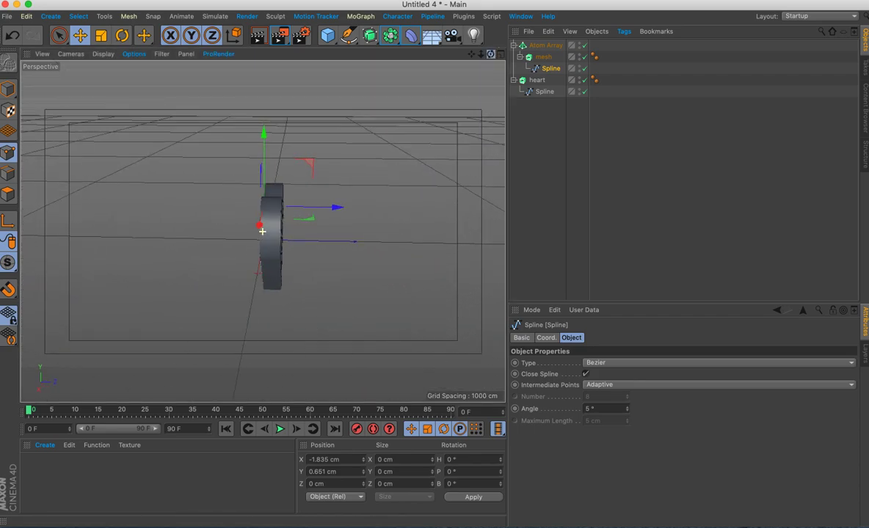
click(535, 81)
drag(320, 241, 319, 242)
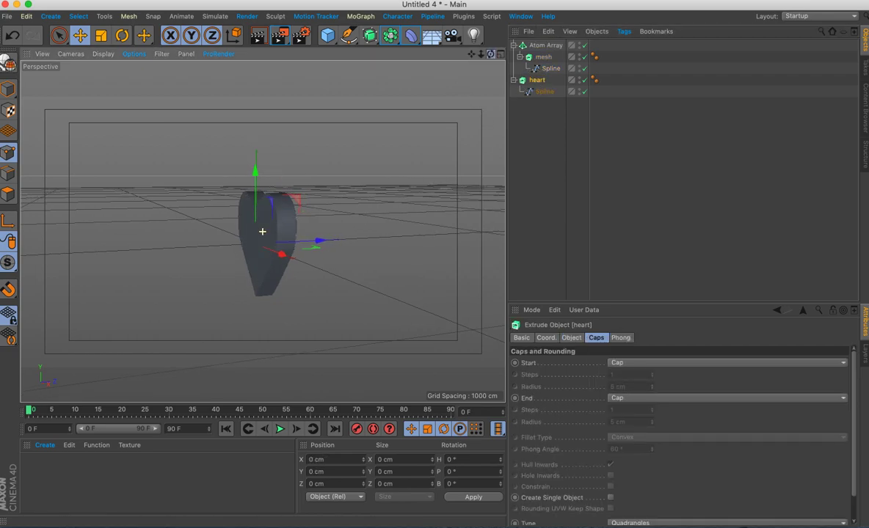
alt+drag(264, 233, 262, 232)
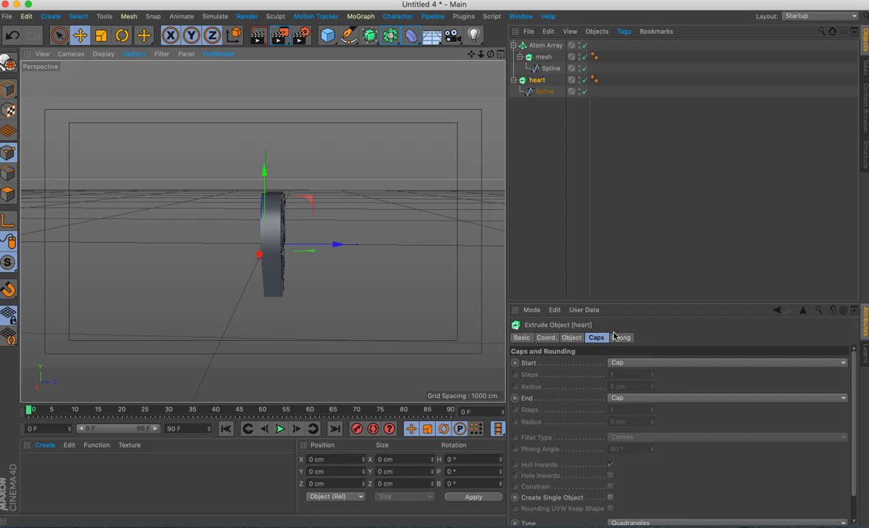
click(571, 337)
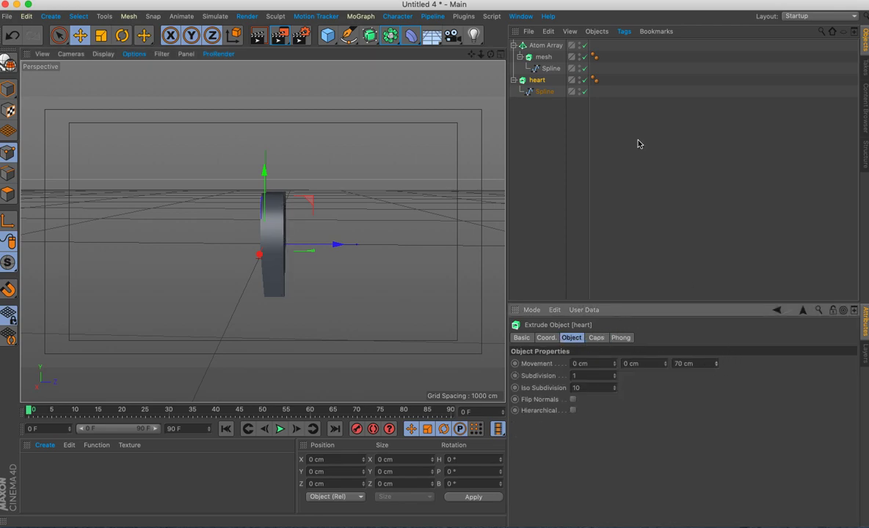
alt+drag(250, 233, 262, 232)
drag(490, 54, 551, 60)
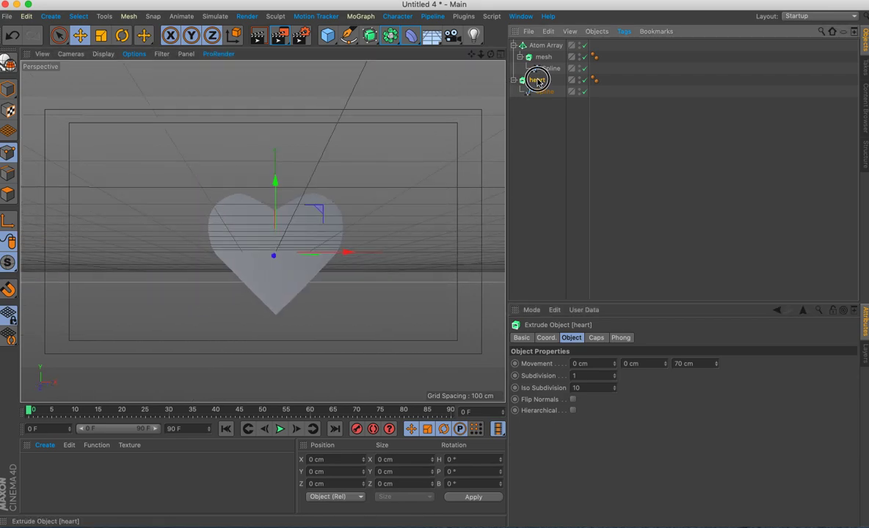
Set the Extrude's Start cap to Fillet Cap with a 1 cm radius.
click(603, 342)
click(641, 364)
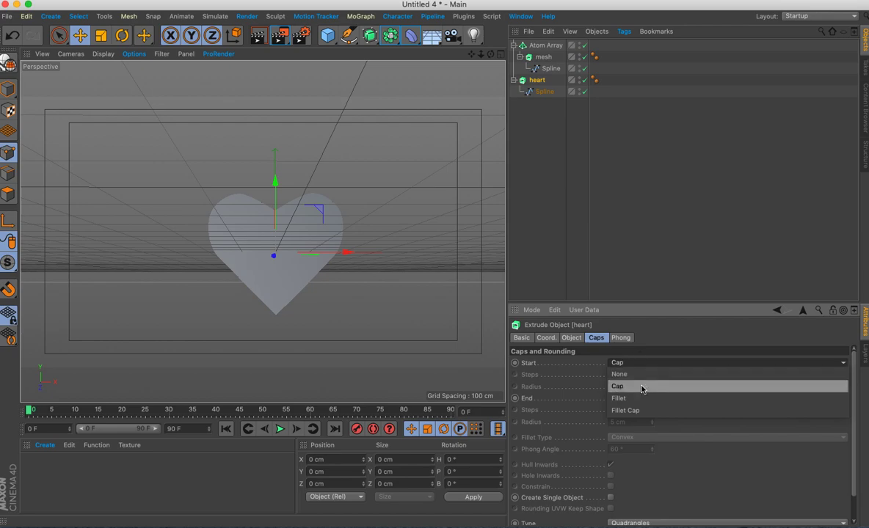
click(635, 411)
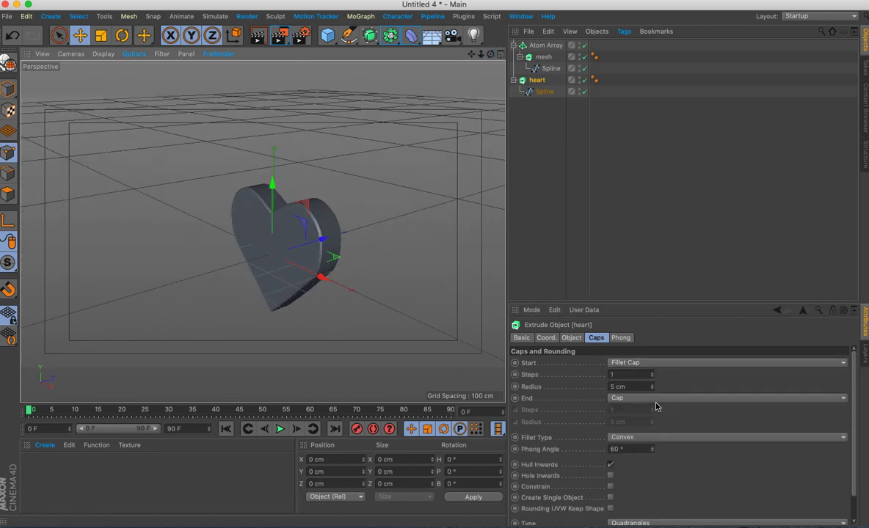
double_click(644, 387)
text(1)
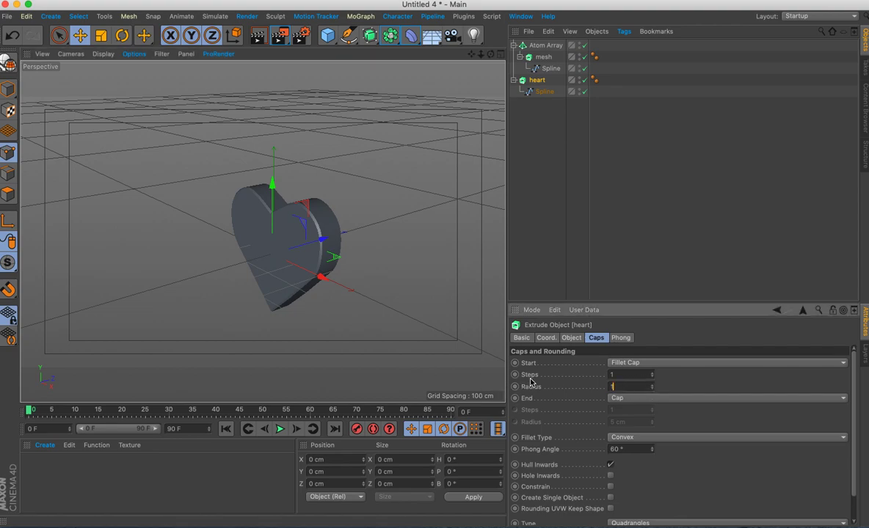
click(624, 375)
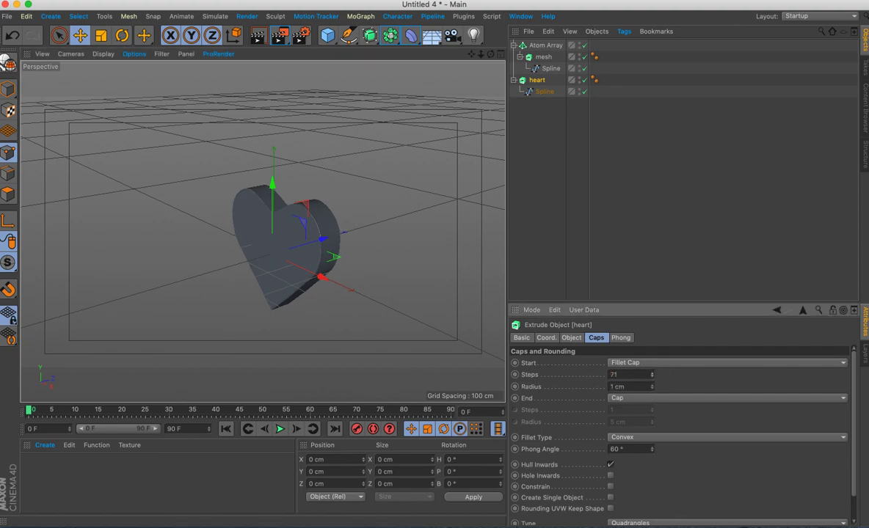
text(8)
Set the End cap to Fillet Cap and give both fillets 4 steps.
click(642, 399)
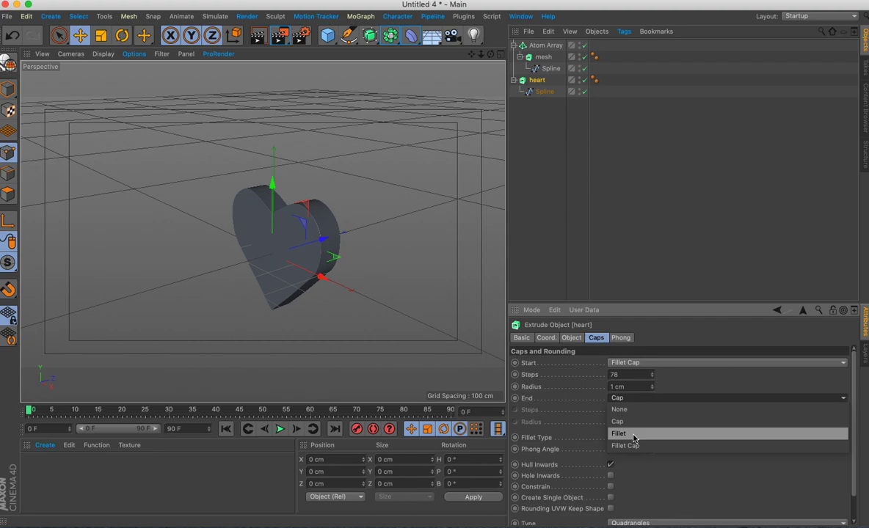
click(626, 446)
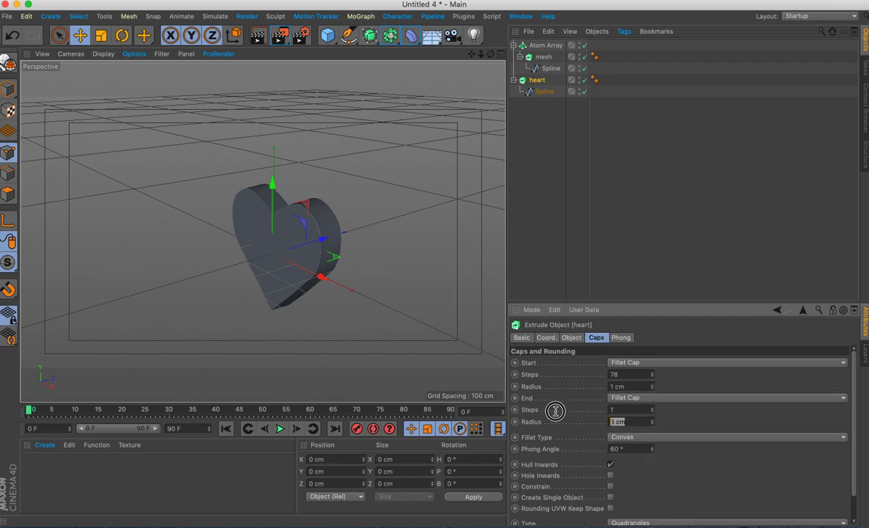
click(619, 410)
text(4)
key(Return)
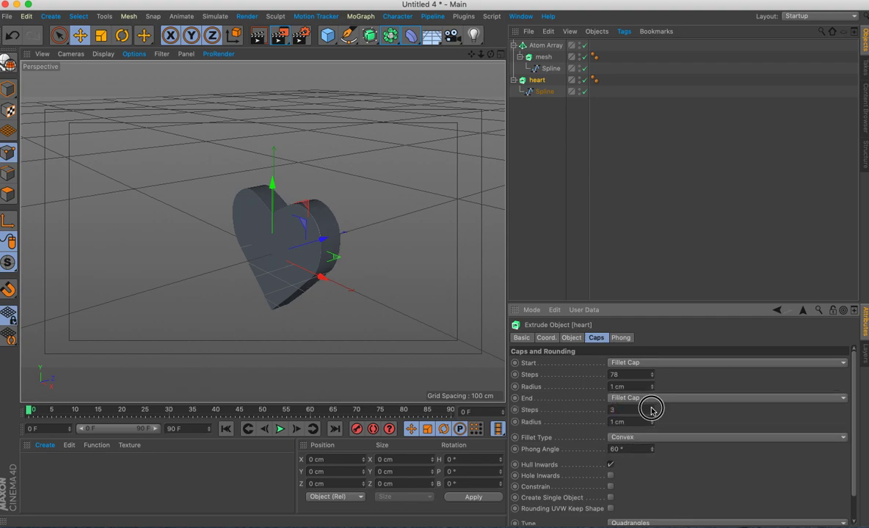
click(640, 375)
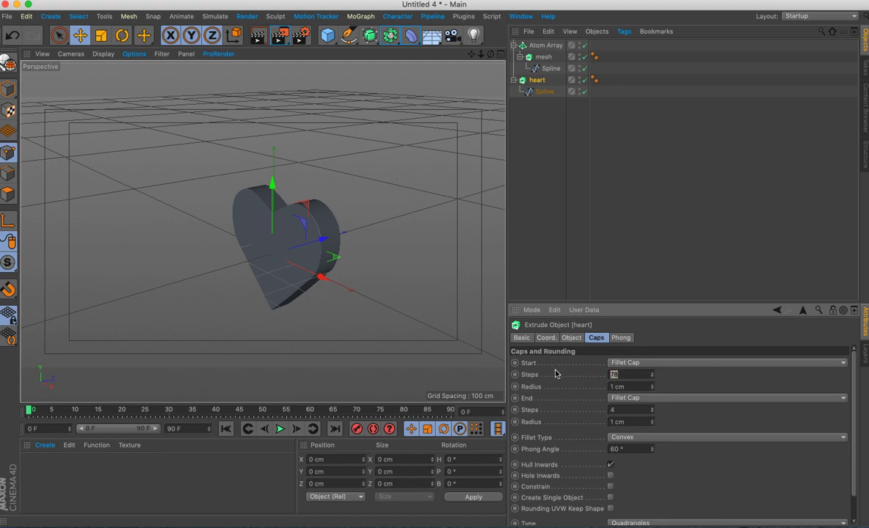
text(4)
key(Return)
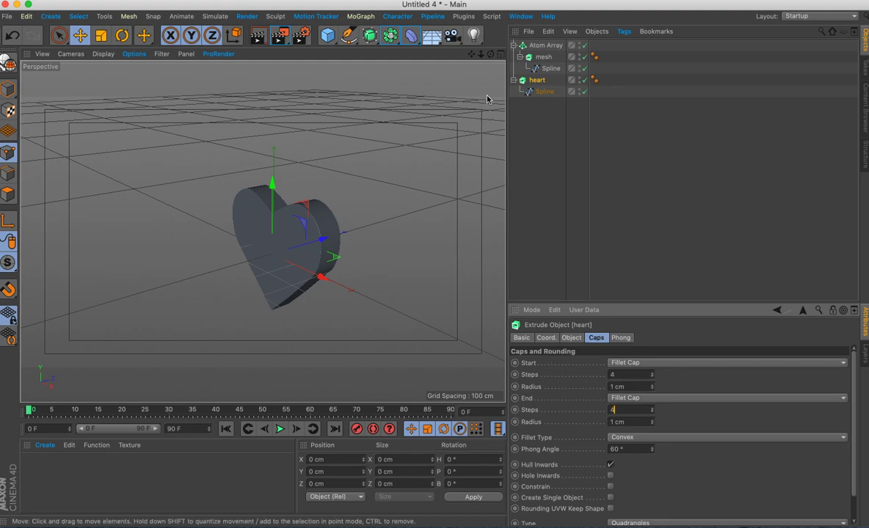
alt+drag(242, 220, 262, 232)
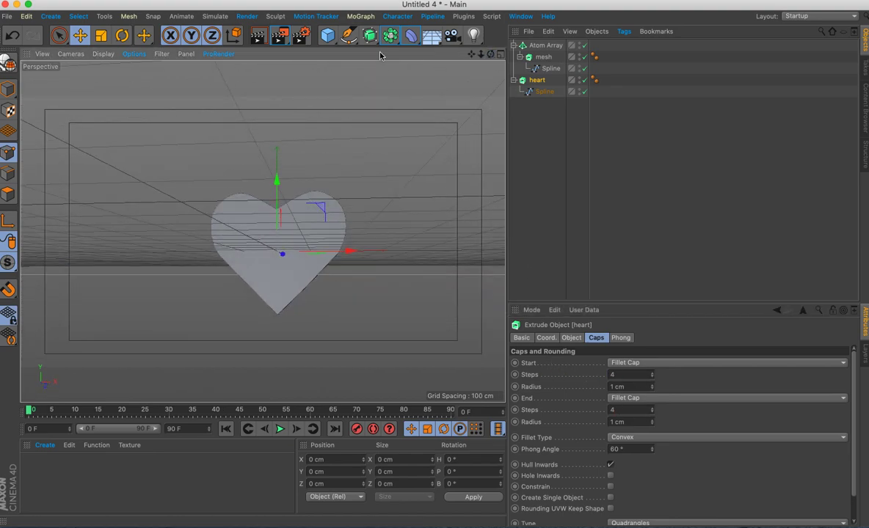
Test-render the heart twice in Perspective, then return to the four-view layout.
click(260, 36)
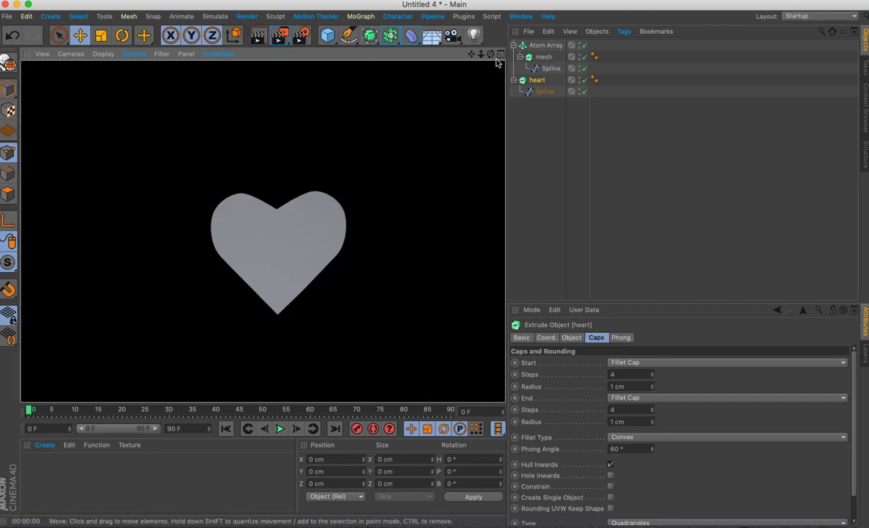
click(262, 232)
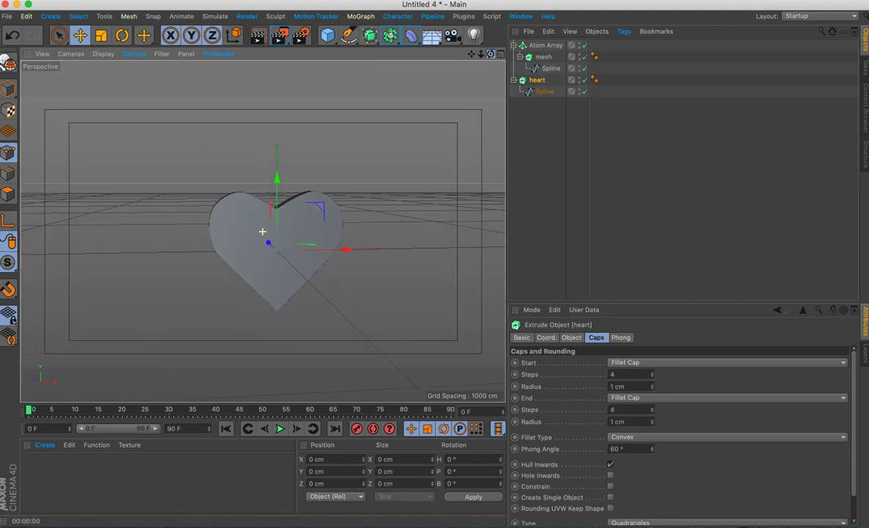
click(259, 36)
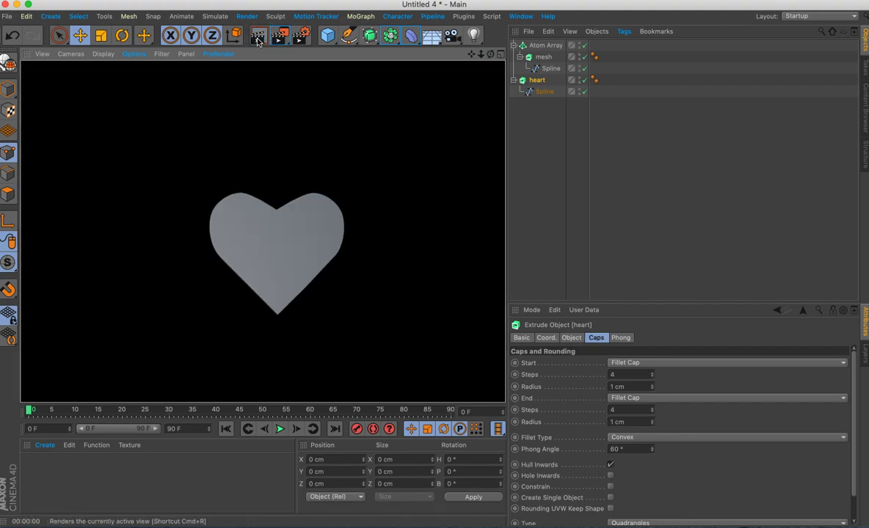
click(501, 54)
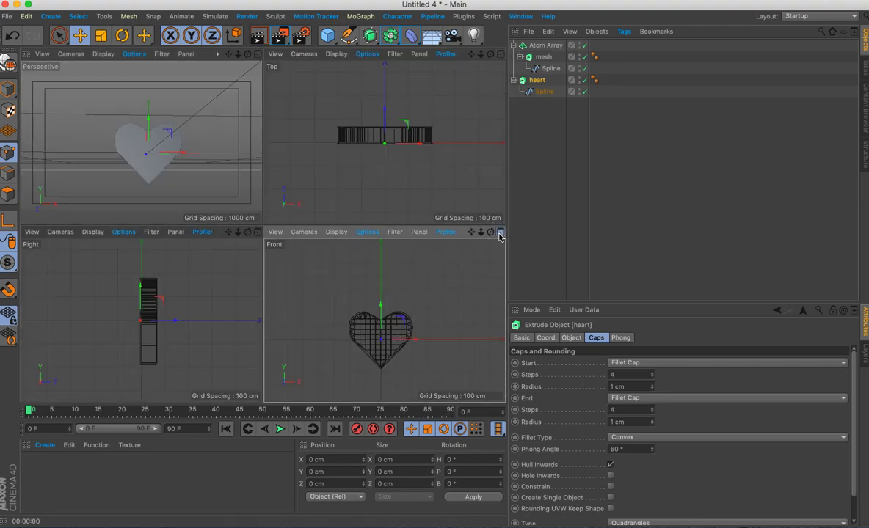
In the maximised Front view, box-select the heart outline's side points, soften and lower them slightly.
click(503, 233)
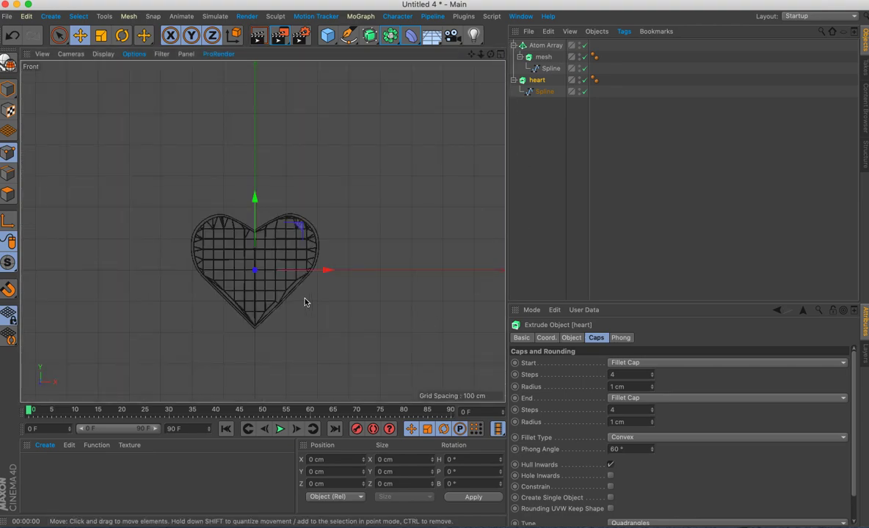
click(544, 91)
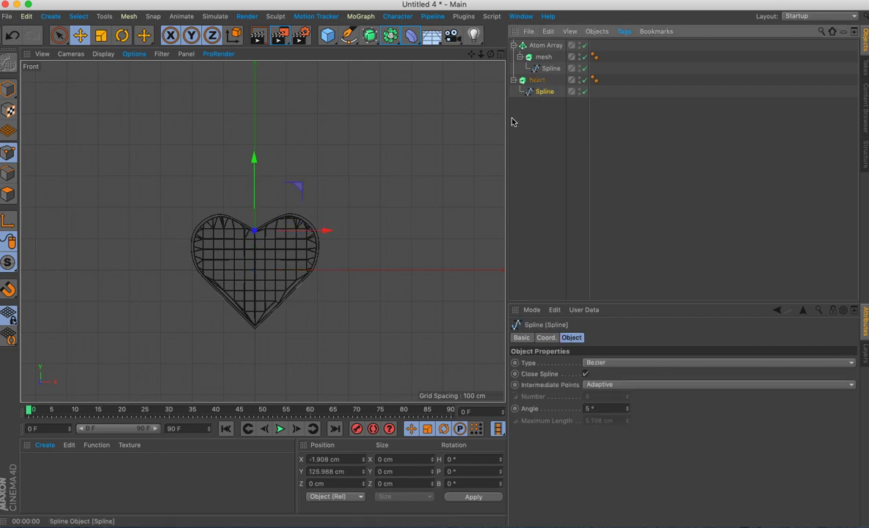
click(62, 36)
click(87, 69)
mouse_move(148, 329)
mouse_down()
mouse_move(289, 263)
mouse_move(320, 258)
mouse_move(187, 277)
mouse_up()
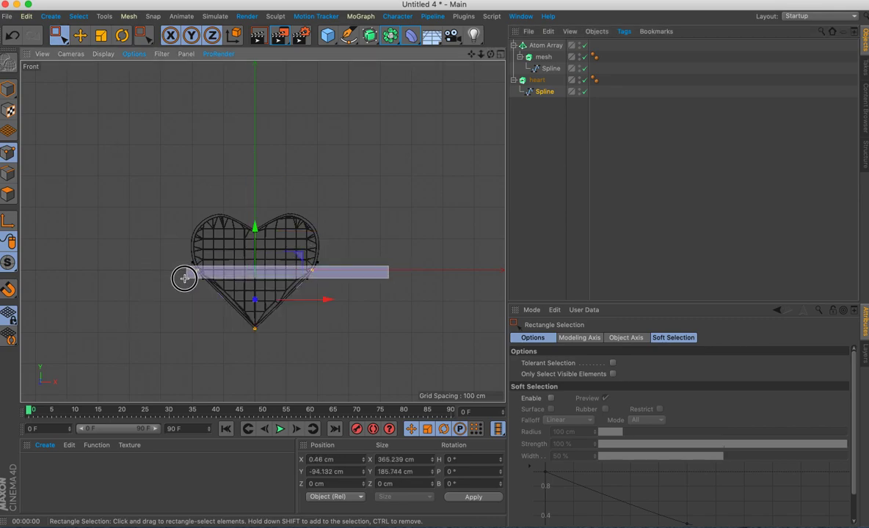
right_click(294, 280)
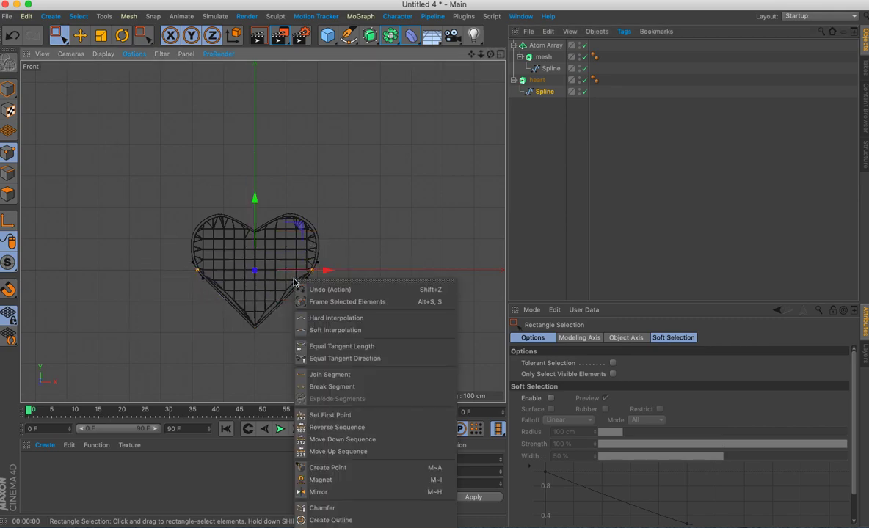
click(334, 330)
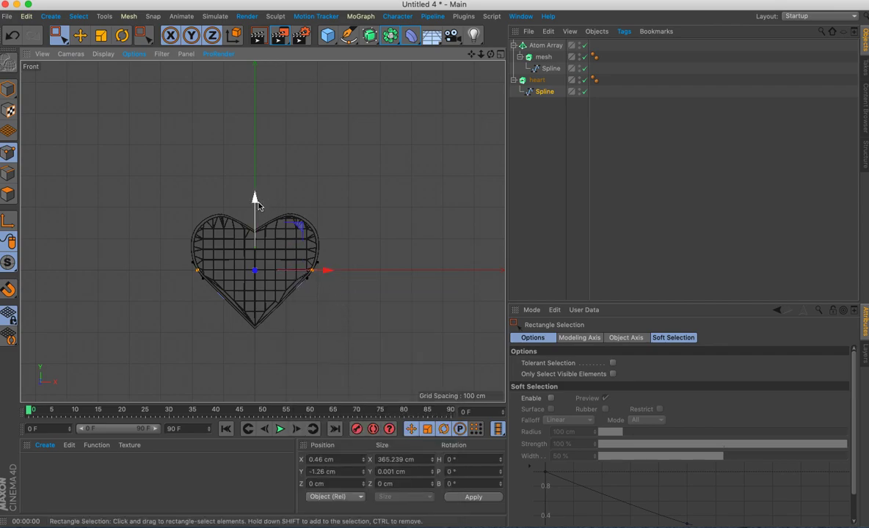
drag(256, 200, 255, 203)
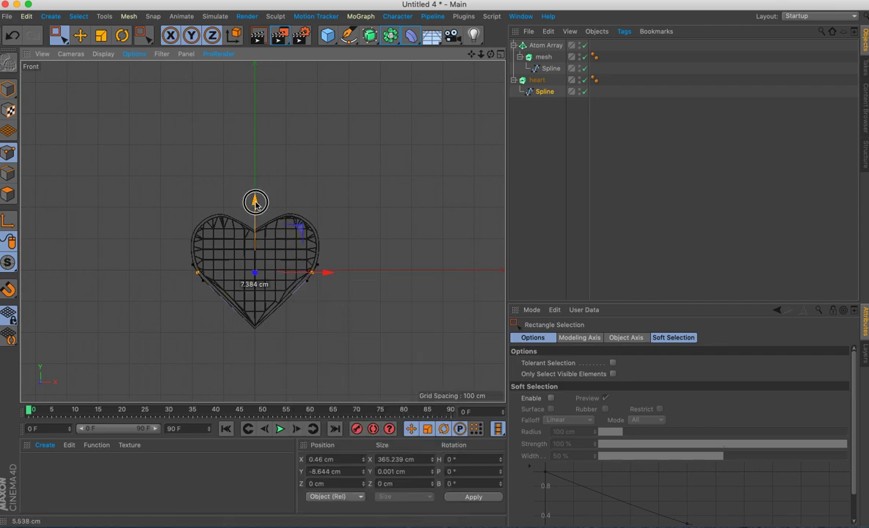
right_click(301, 272)
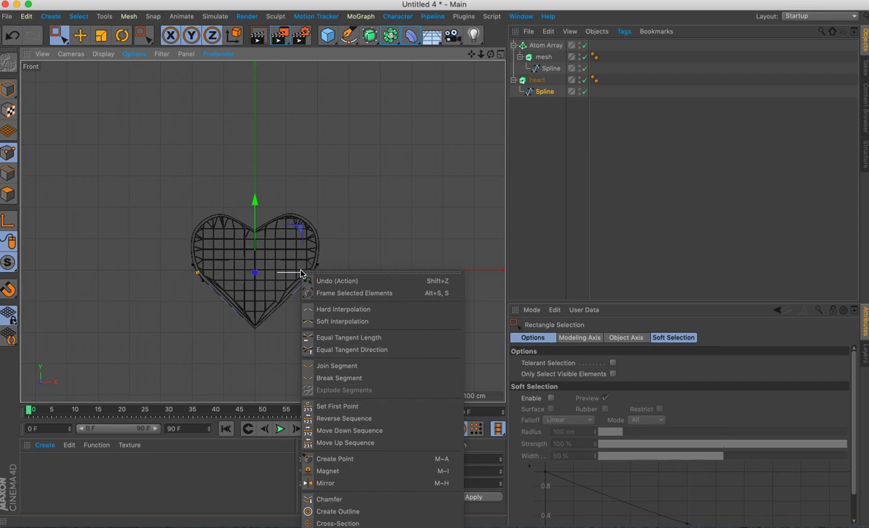
click(338, 323)
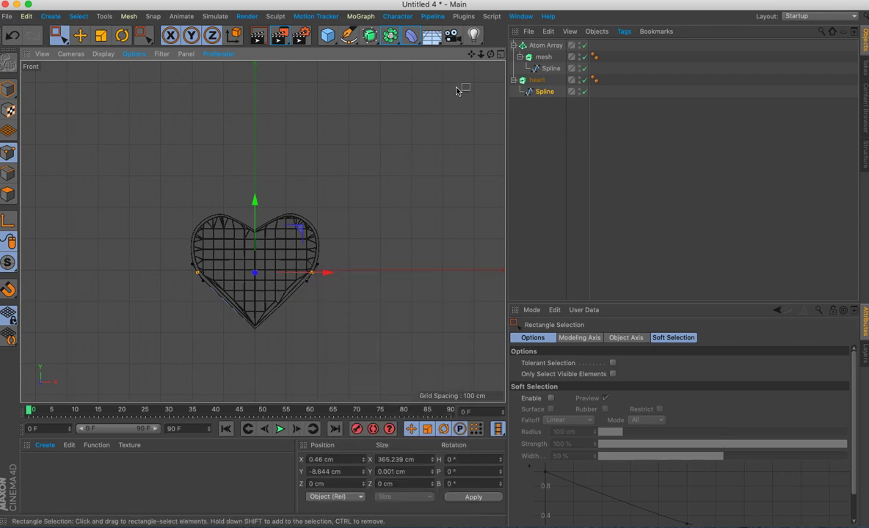
Lower the mesh frame spline's side points slightly and give them Soft Interpolation.
click(551, 68)
drag(347, 265, 165, 288)
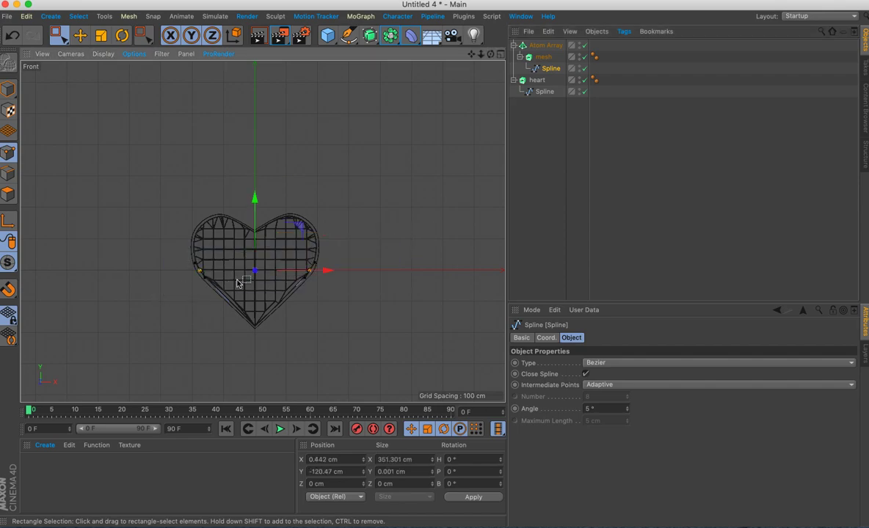
drag(256, 208, 256, 212)
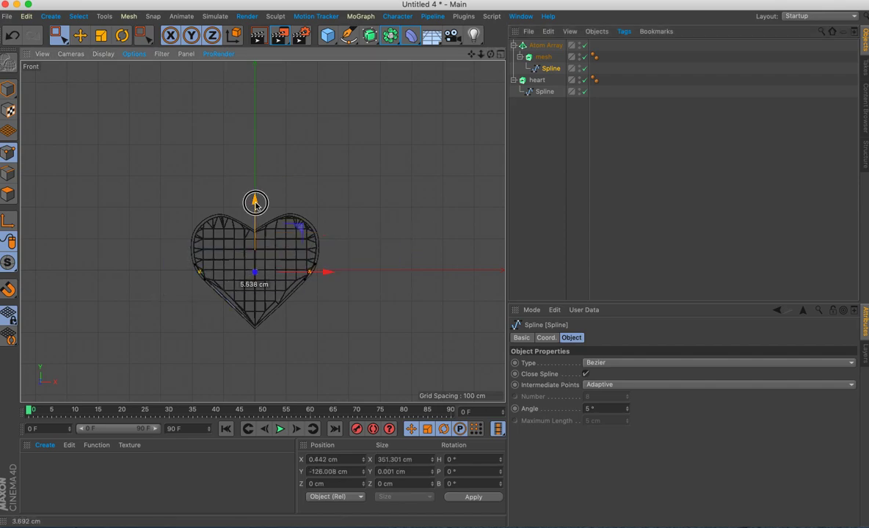
right_click(284, 283)
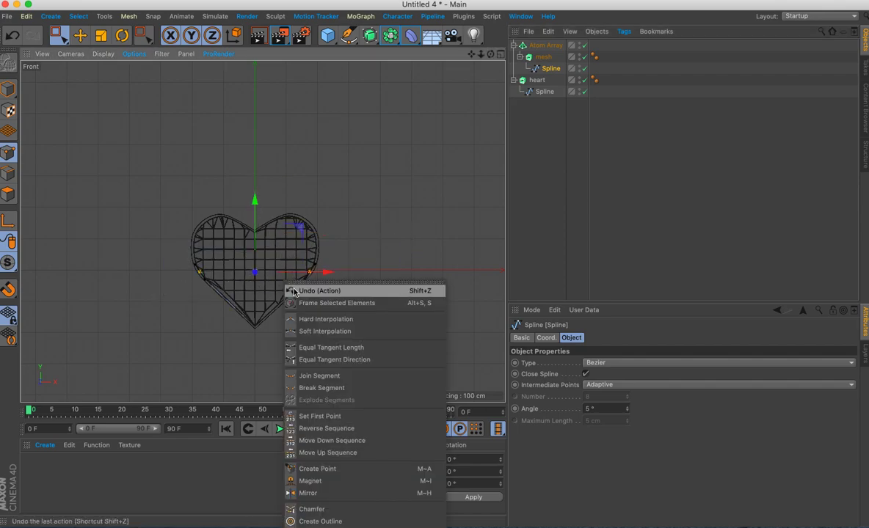
click(310, 330)
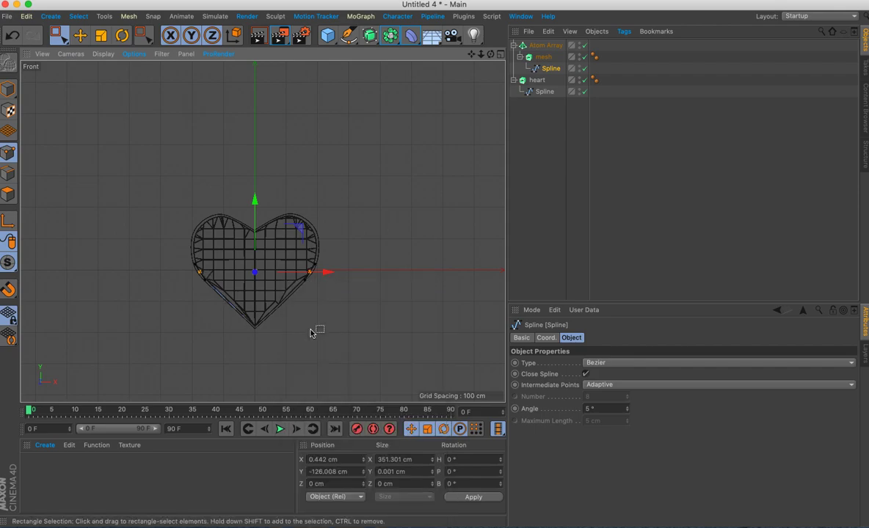
click(501, 54)
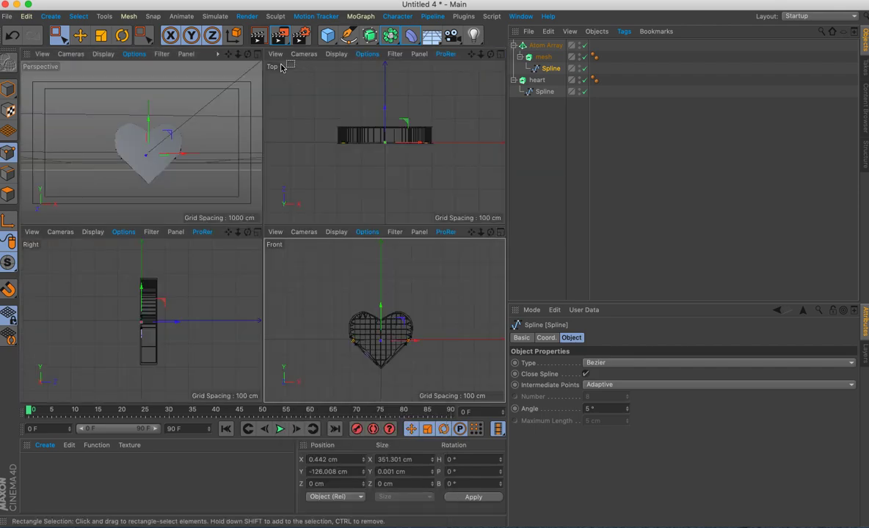
Maximise Perspective, inspect the heart's extruded depth, test-render, and orbit back to a face-on view.
click(244, 54)
alt+drag(451, 52, 262, 232)
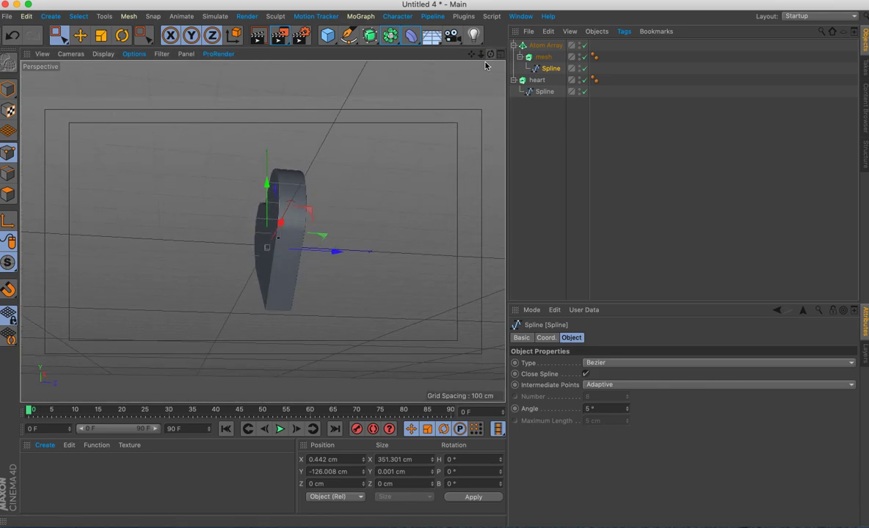
scroll(294, 209, up, 2)
scroll(271, 155, up, 2)
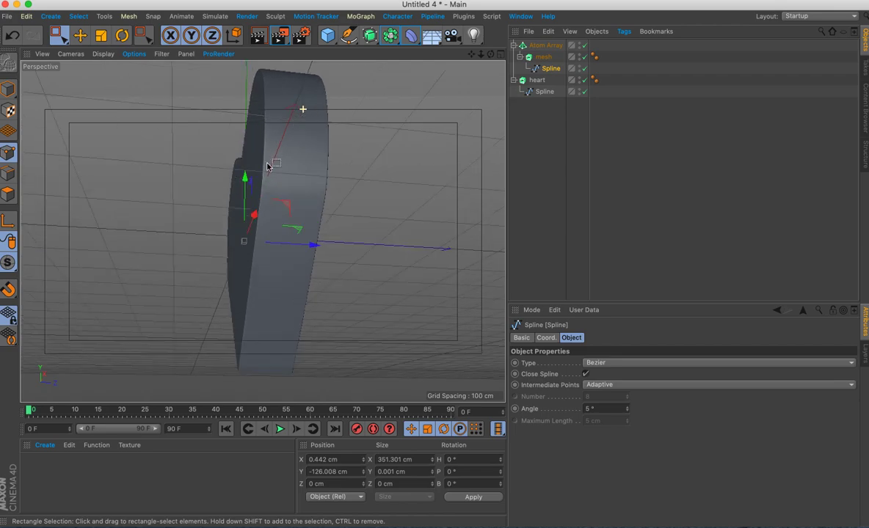
scroll(266, 248, up, 2)
scroll(263, 248, up, 2)
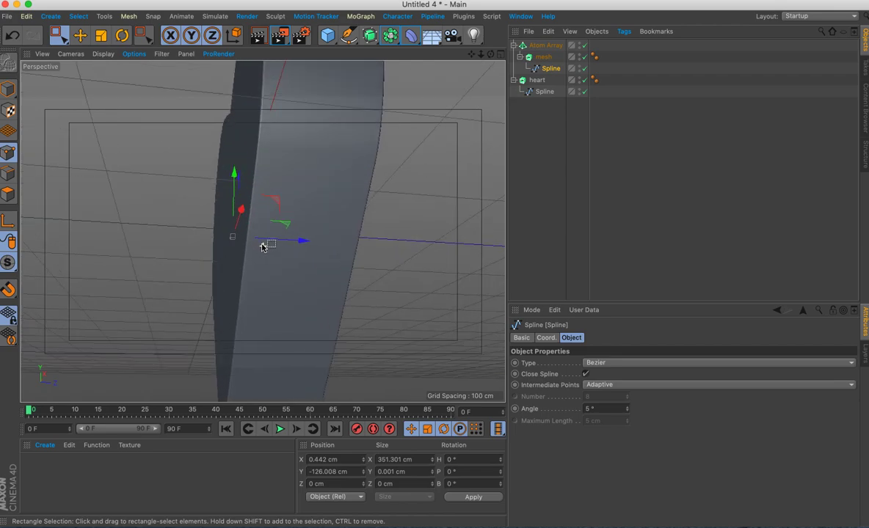
click(259, 35)
drag(481, 55, 441, 53)
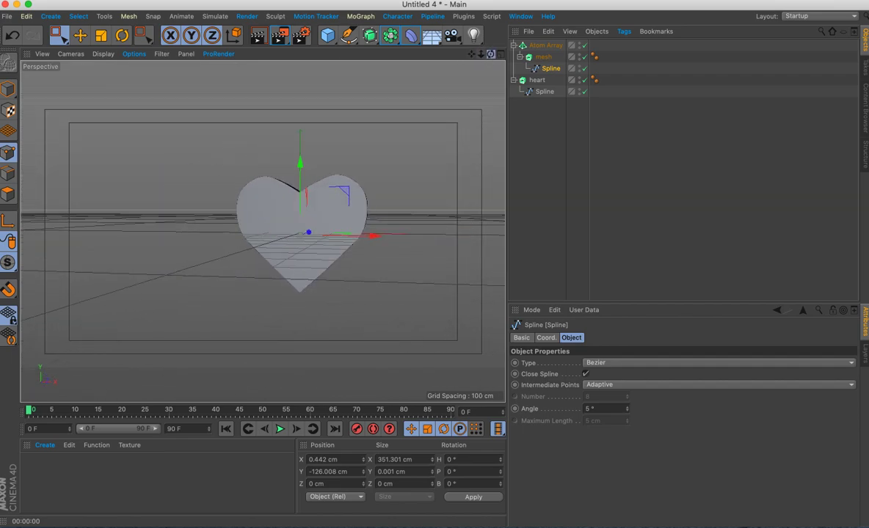
drag(490, 54, 448, 53)
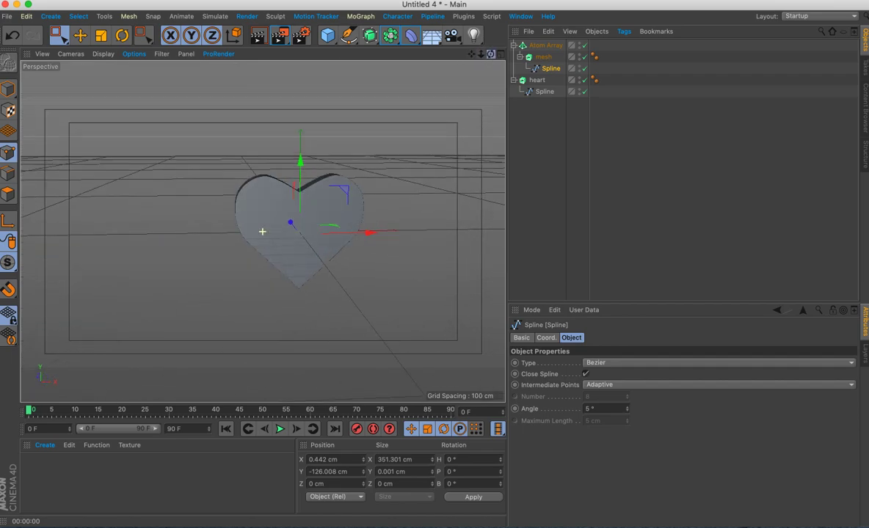
click(26, 16)
mouse_move(6, 16)
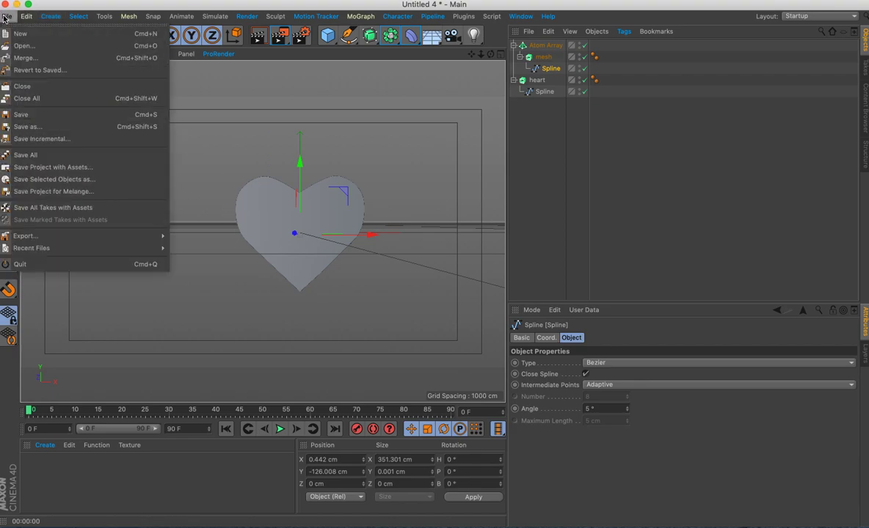
Save the scene under the name heart in the tuts folder.
click(47, 116)
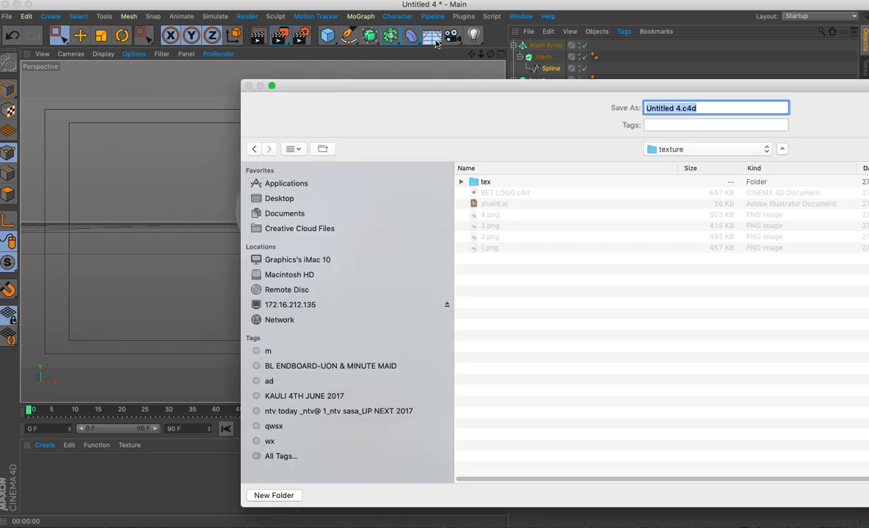
key(Escape)
text(heart)
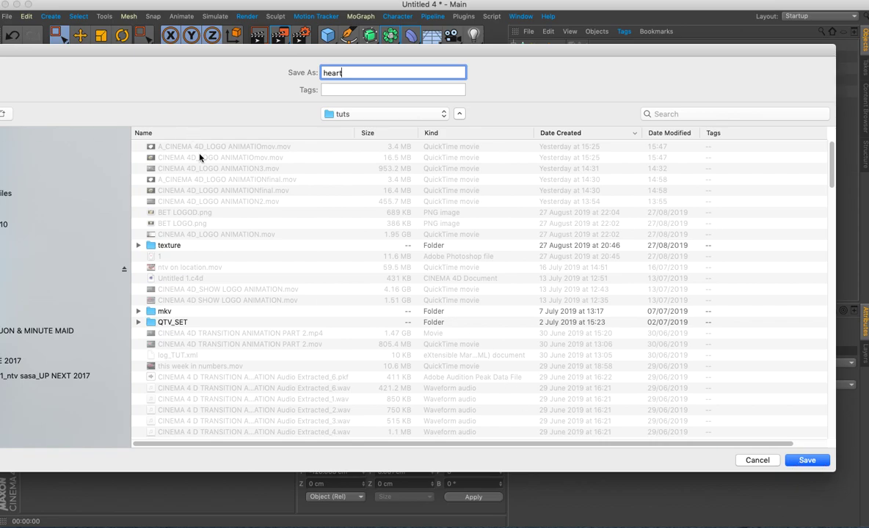
click(800, 461)
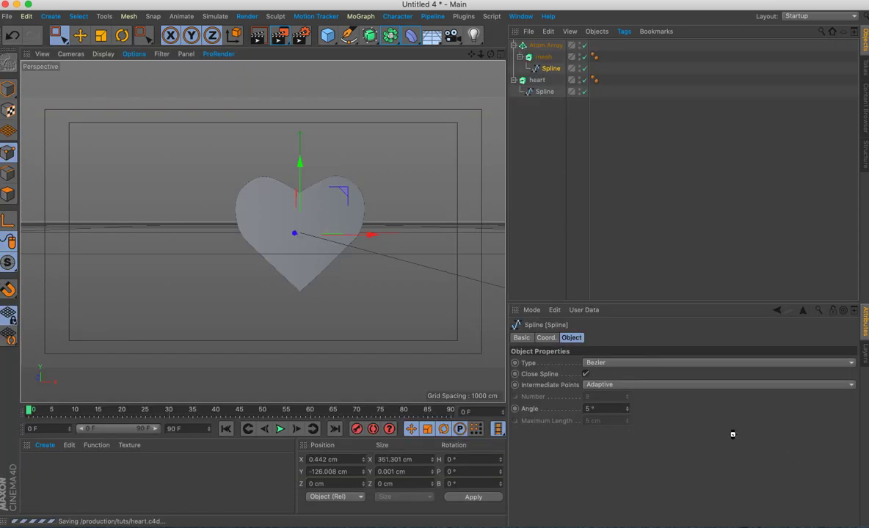
Collapse the heart and Atom Array hierarchies and select the heart object.
click(514, 80)
click(514, 45)
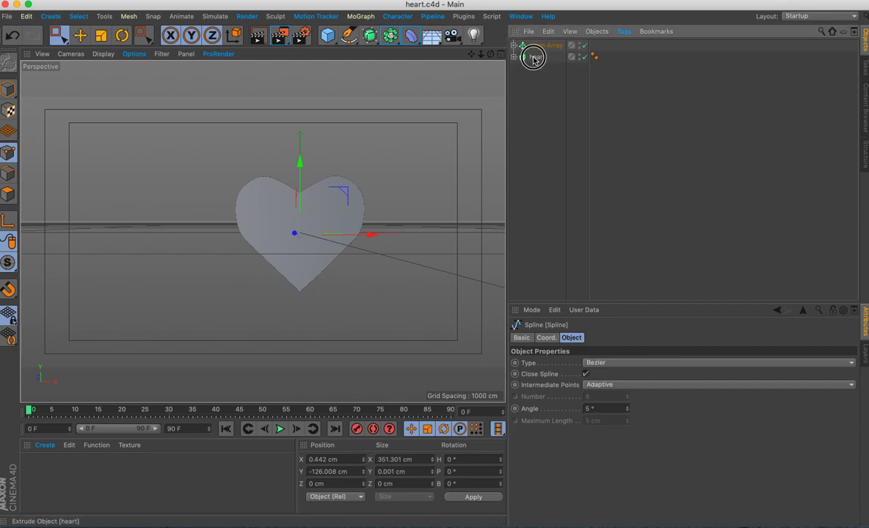
click(537, 57)
Add a Voronoi Fracture object from the MoGraph menu.
click(314, 16)
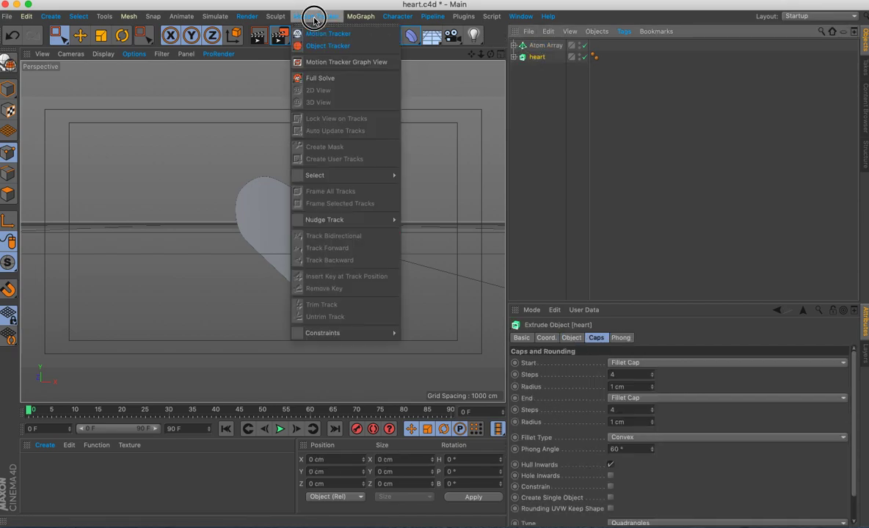
click(371, 7)
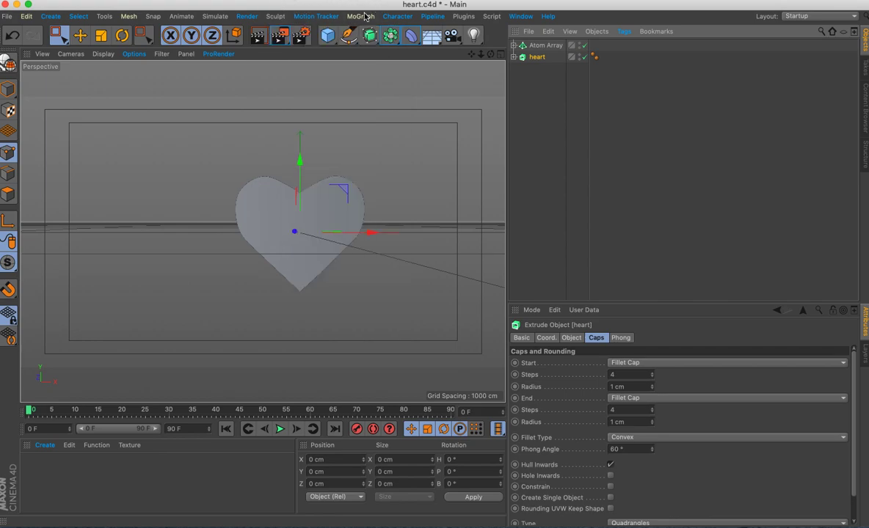
click(361, 16)
click(395, 183)
Rename the Voronoi Fracture to heart_break and nest the heart inside it.
drag(542, 66, 540, 63)
double_click(544, 57)
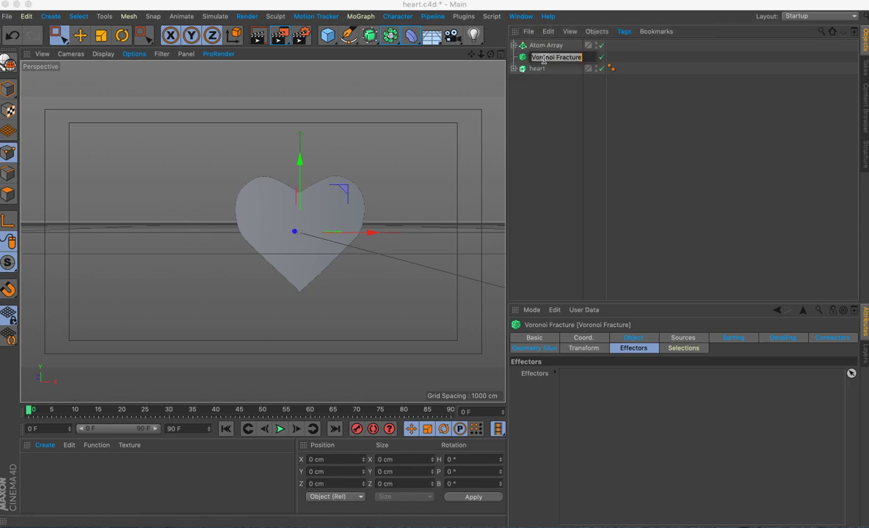
text(heart_break)
drag(537, 69, 543, 59)
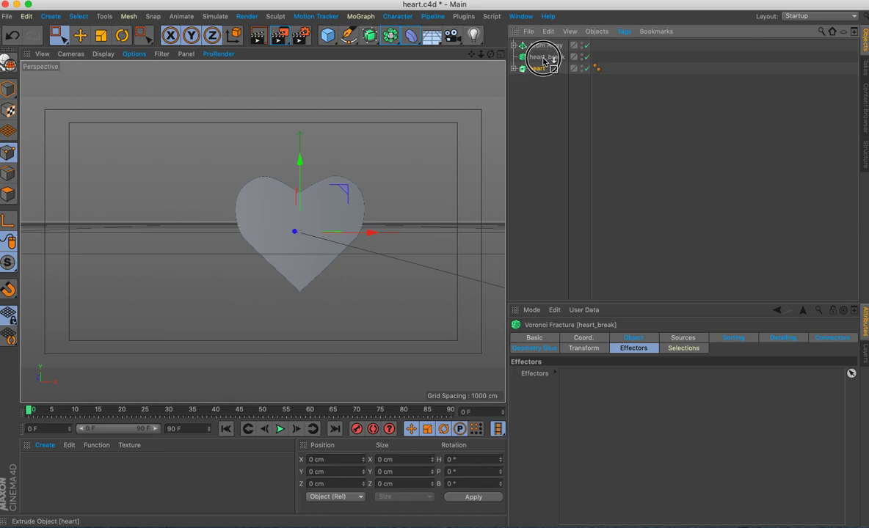
click(544, 57)
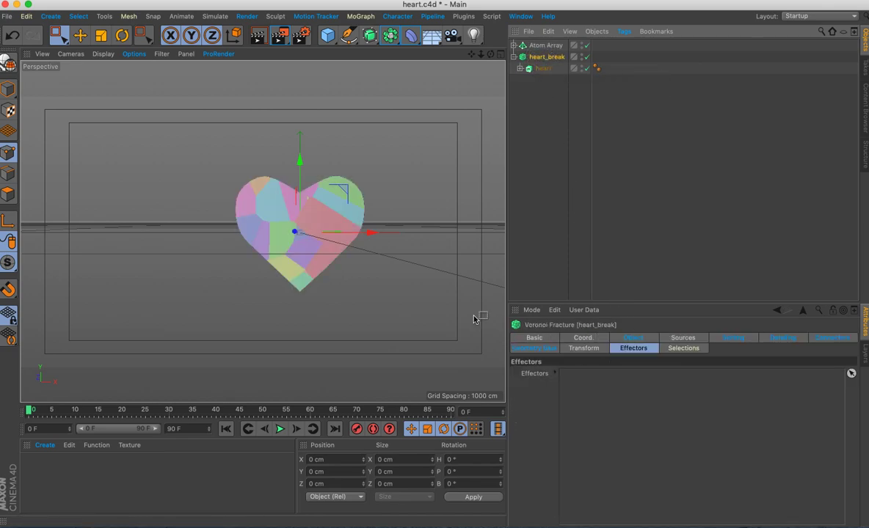
Enlarge the Attributes panel and open heart_break's point distribution Sources settings.
drag(481, 55, 414, 53)
drag(493, 59, 502, 60)
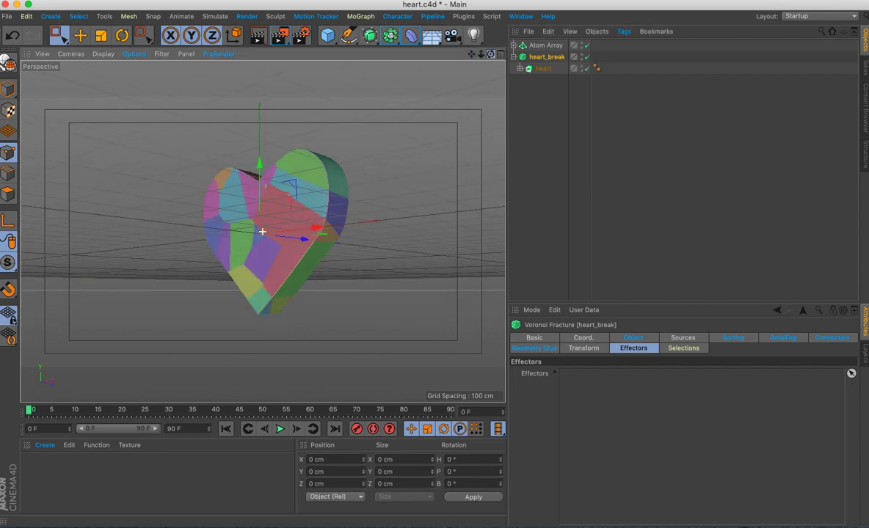
click(541, 68)
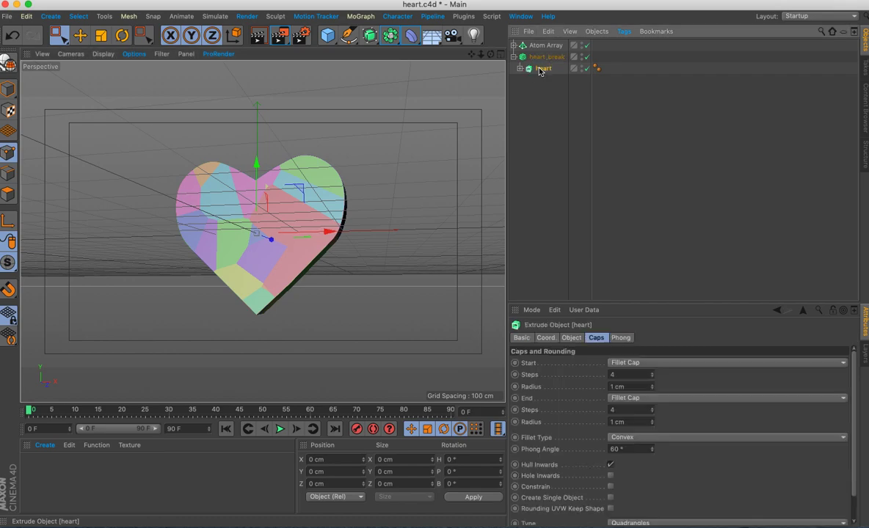
click(522, 57)
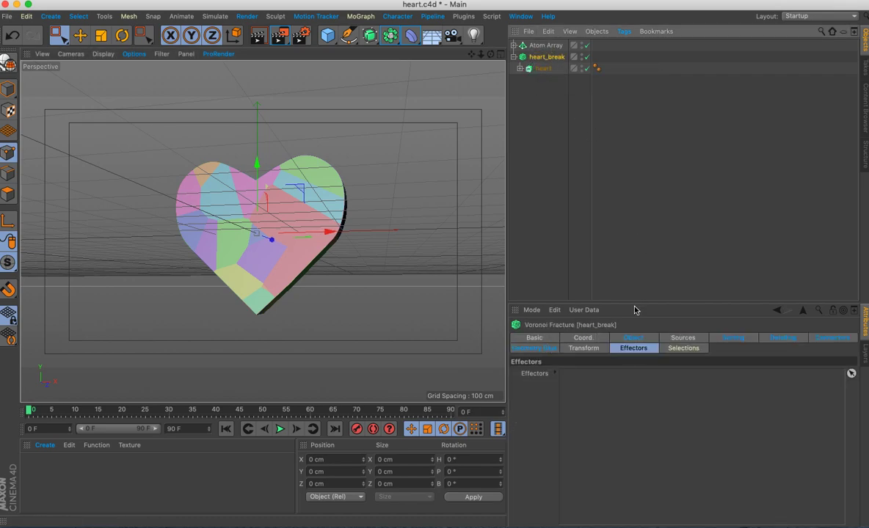
drag(632, 302, 629, 145)
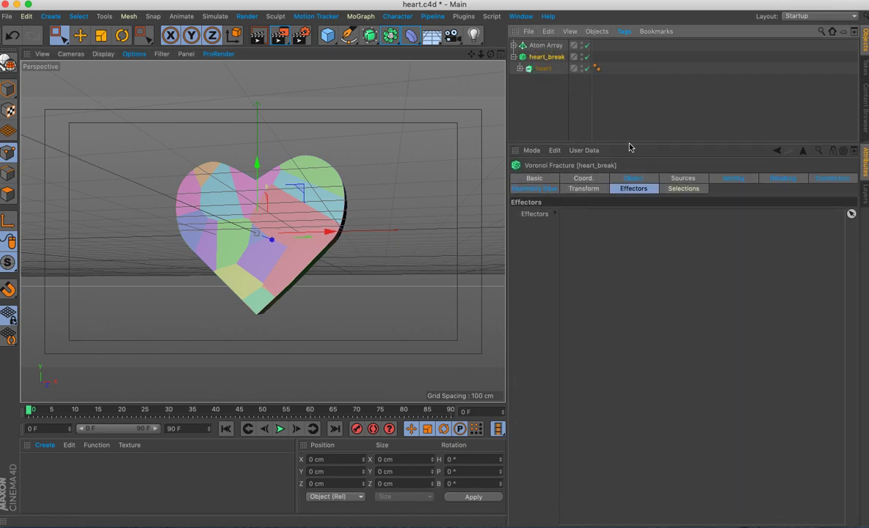
click(634, 179)
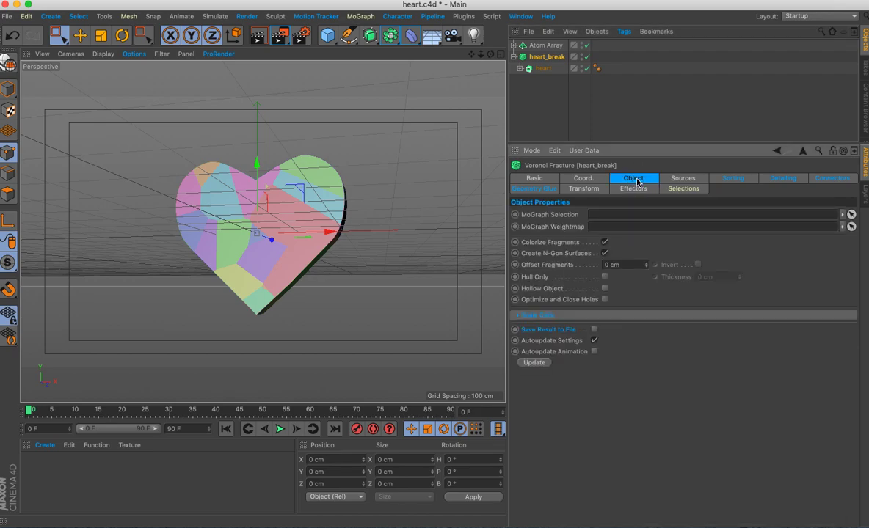
click(683, 179)
click(610, 249)
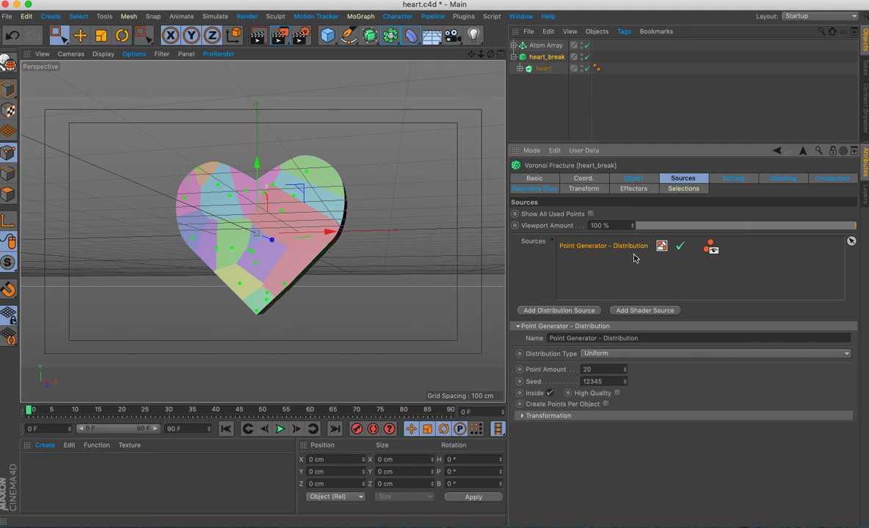
Raise the fracture point amount and try distribution types, settling on Exponential.
drag(626, 374, 626, 315)
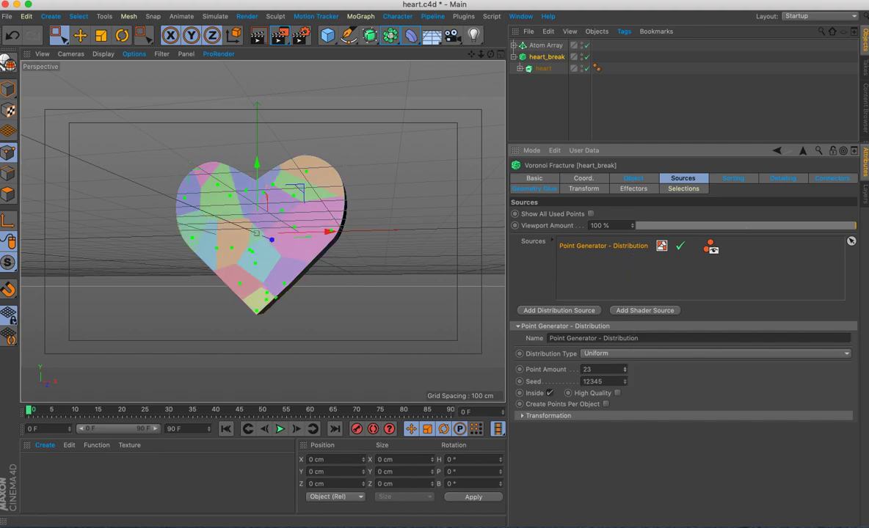
drag(626, 373, 626, 315)
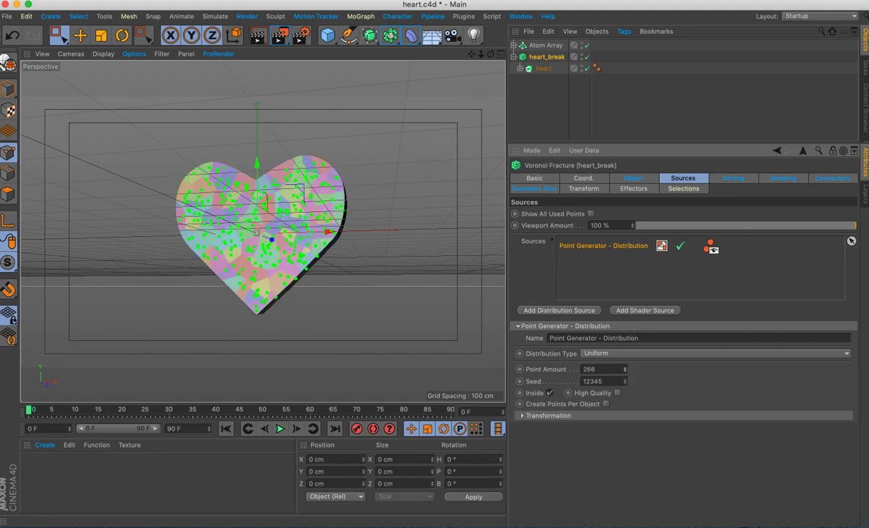
click(628, 355)
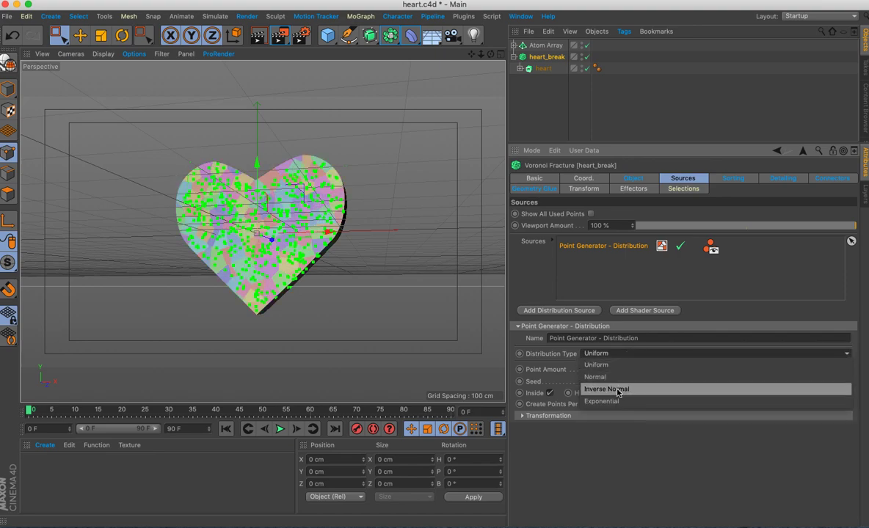
click(616, 388)
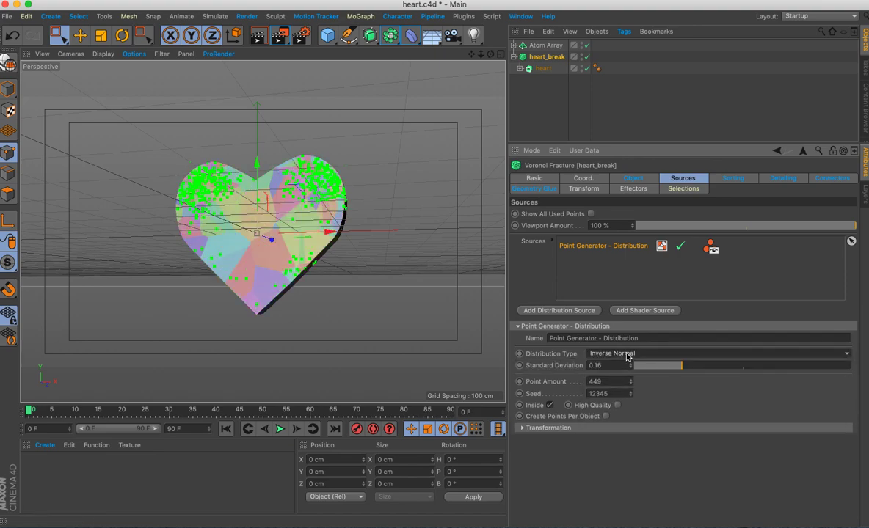
mouse_move(682, 369)
mouse_down()
mouse_move(716, 365)
mouse_move(665, 363)
mouse_up()
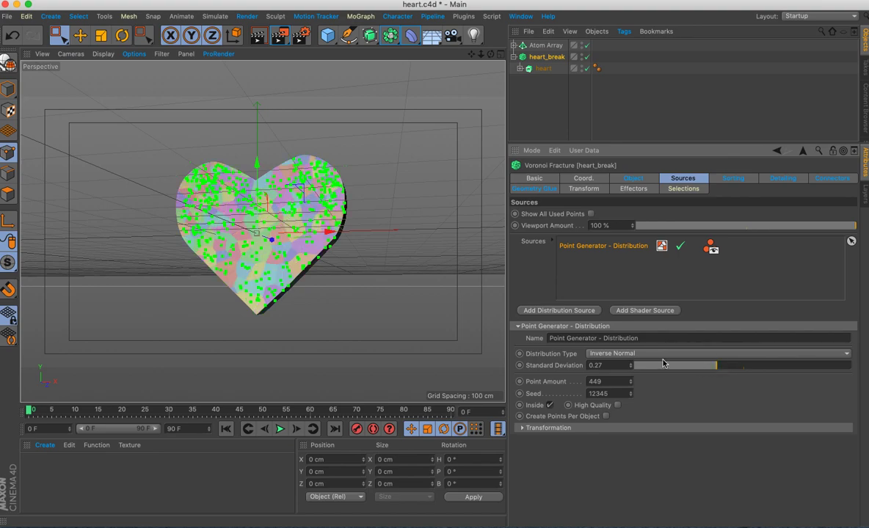
click(636, 354)
click(621, 389)
click(621, 354)
click(617, 401)
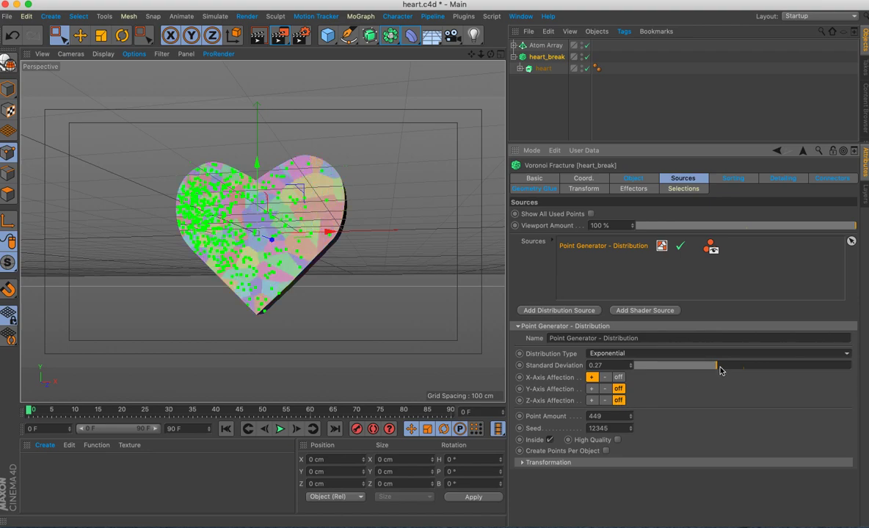
Enable Y-axis affection, set standard deviation 0.35 and 1000 points, then deselect heart_break.
click(592, 389)
drag(492, 58, 511, 81)
drag(725, 362, 743, 368)
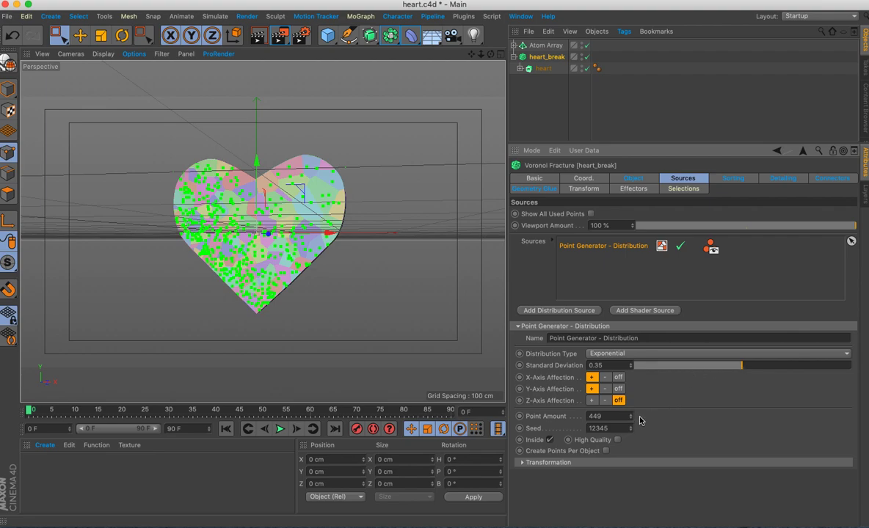
click(608, 417)
text(1000)
click(618, 428)
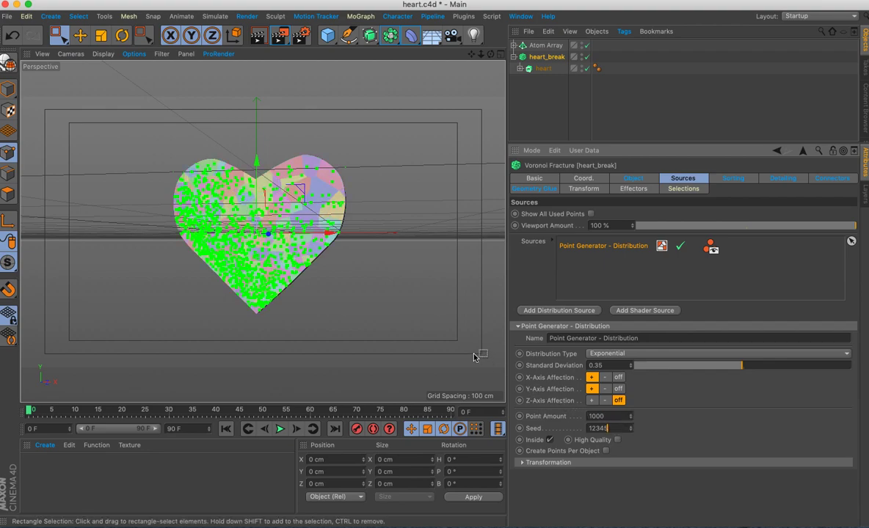
click(553, 104)
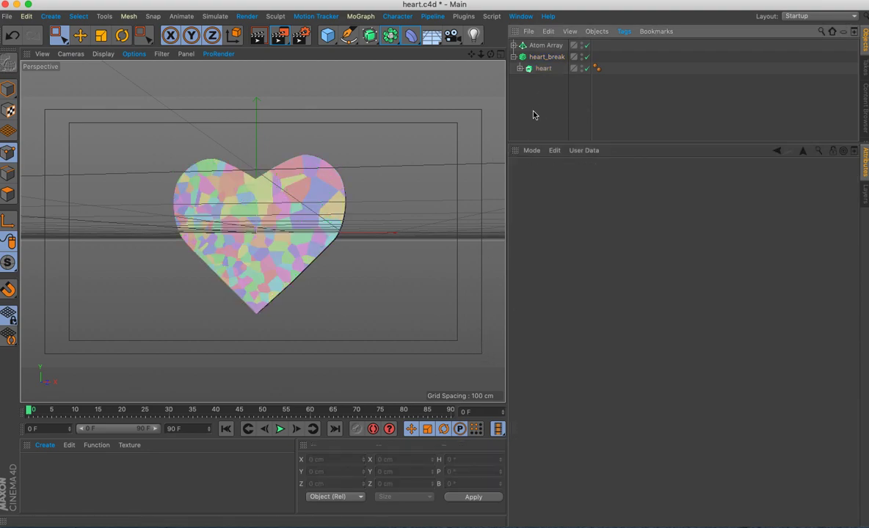
Add a Rigid Body tag to heart_break and preview the simulation.
alt+drag(459, 65, 411, 95)
alt+drag(262, 232, 262, 243)
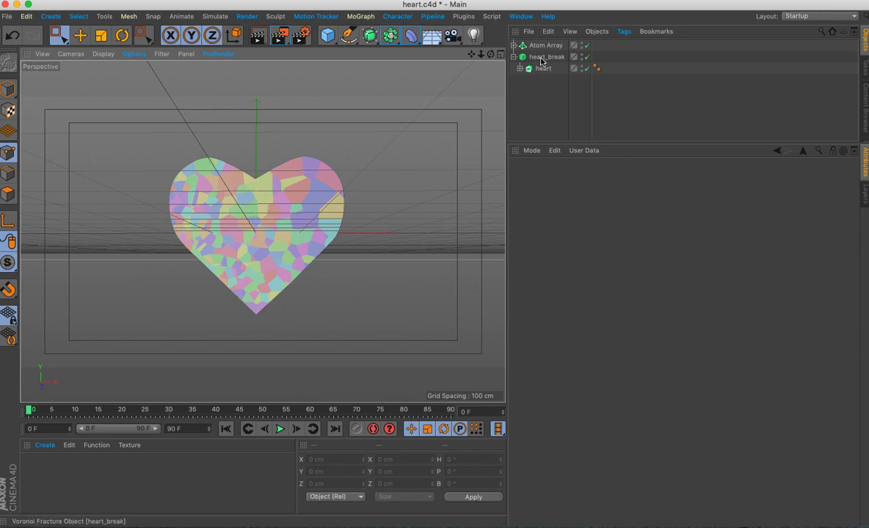
right_click(543, 58)
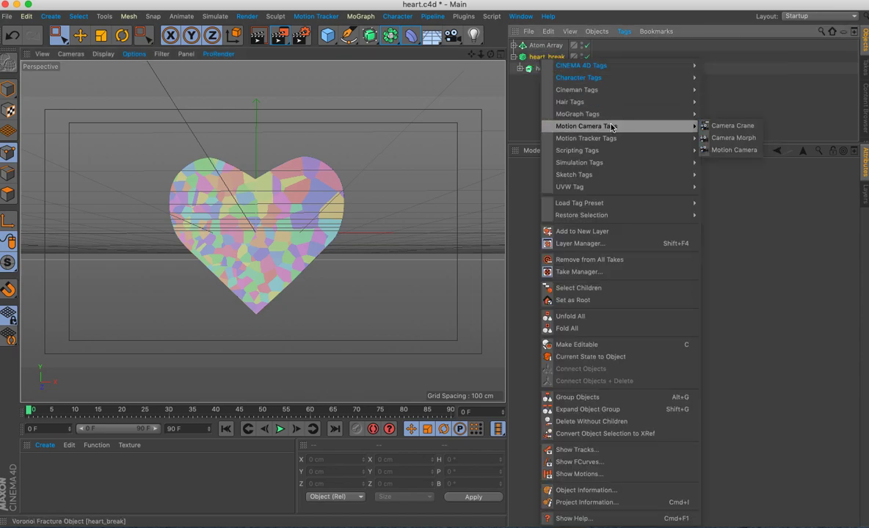
mouse_move(579, 162)
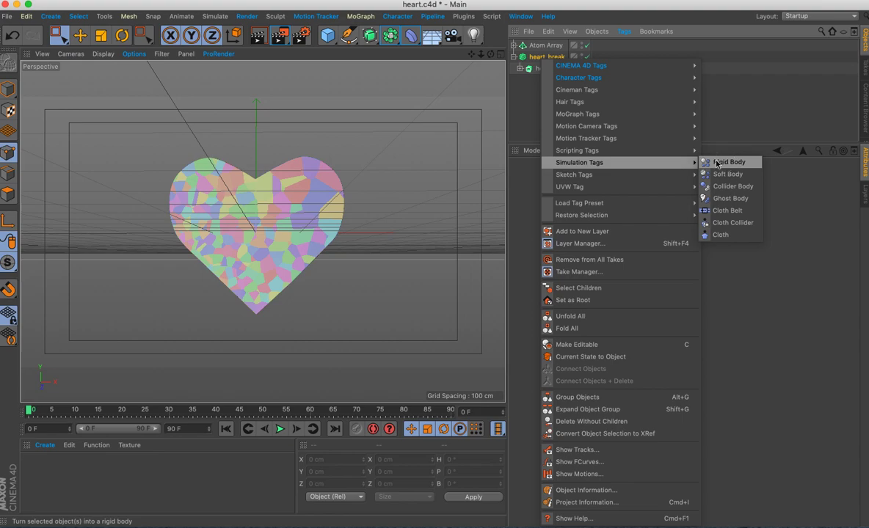
click(727, 162)
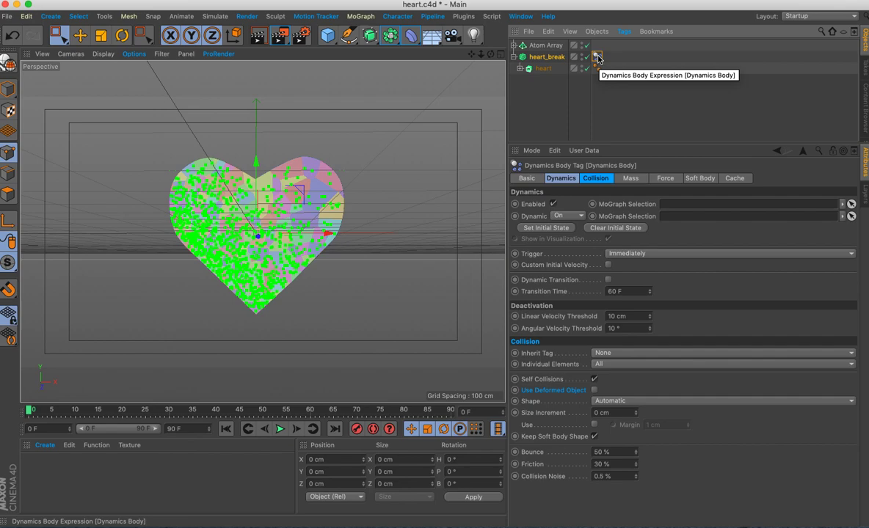
click(514, 57)
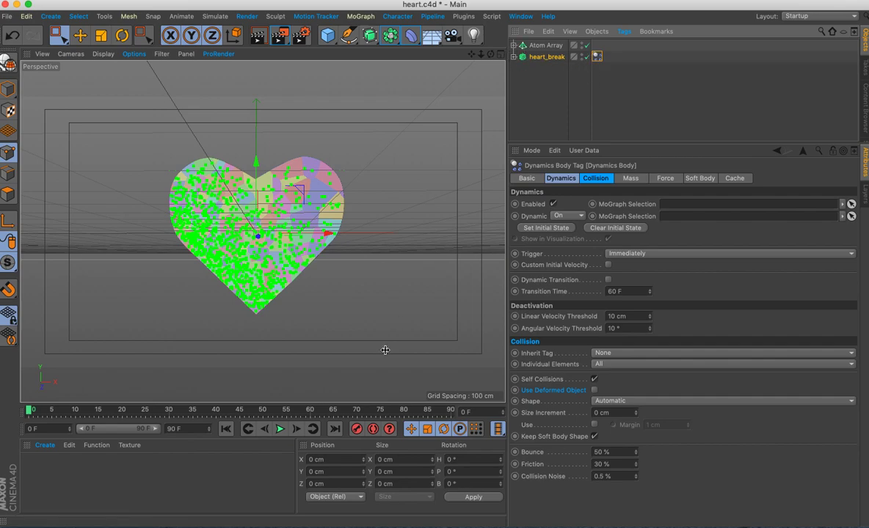
click(280, 430)
click(224, 430)
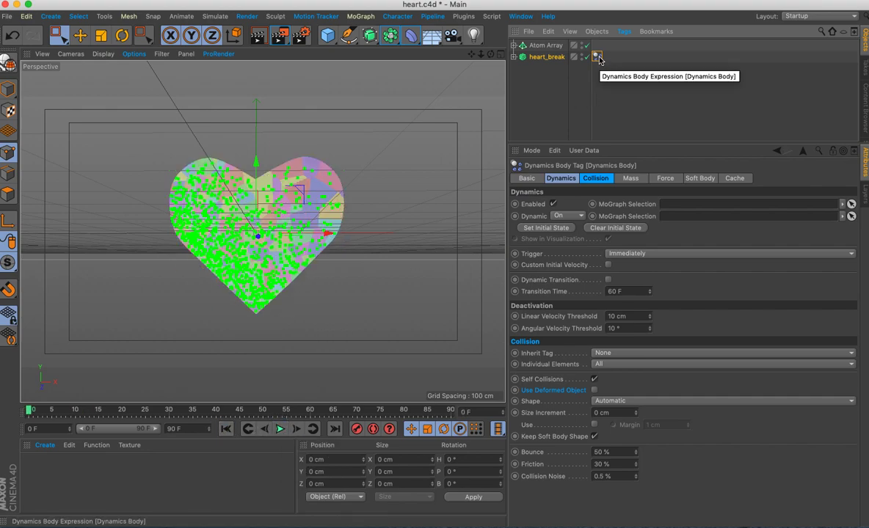
Set the rigid body Trigger to On Collision and Individual Elements to Top Level.
click(616, 255)
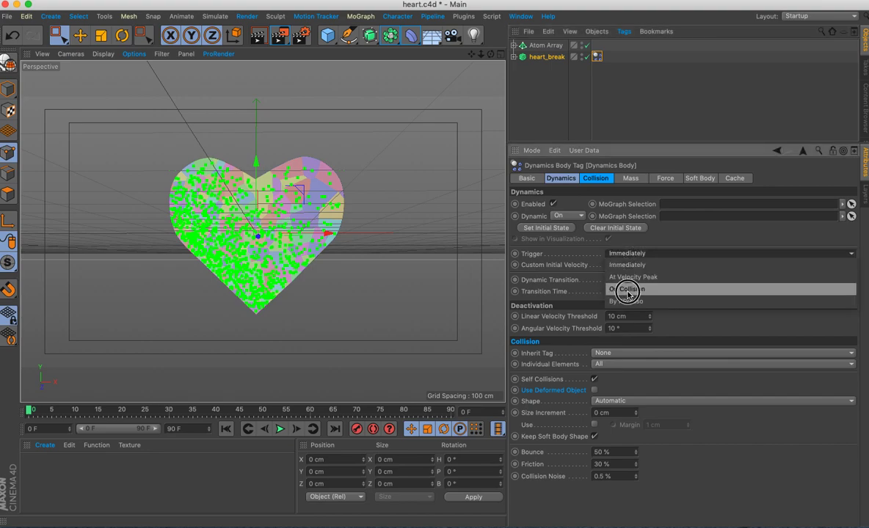
click(627, 292)
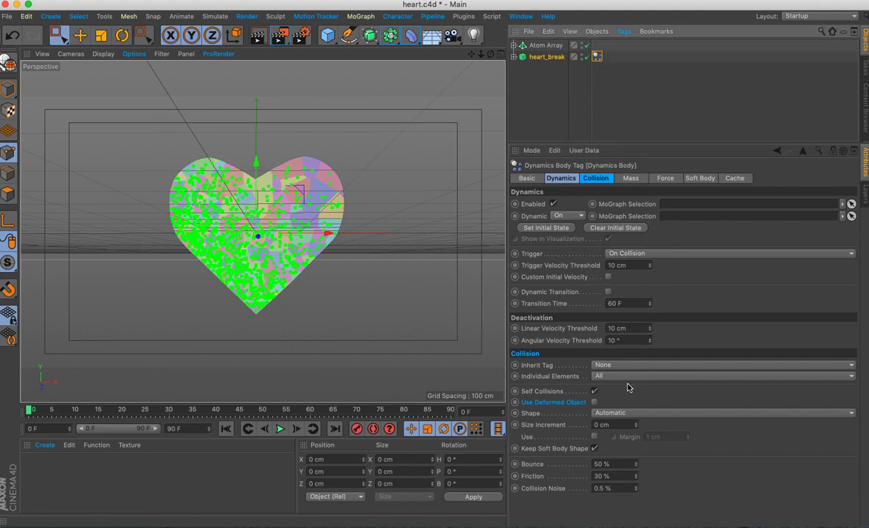
click(618, 379)
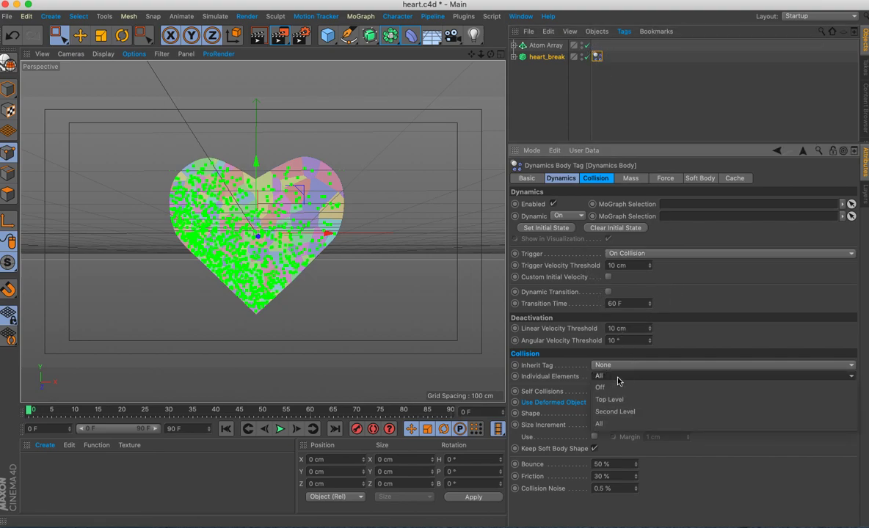
click(655, 316)
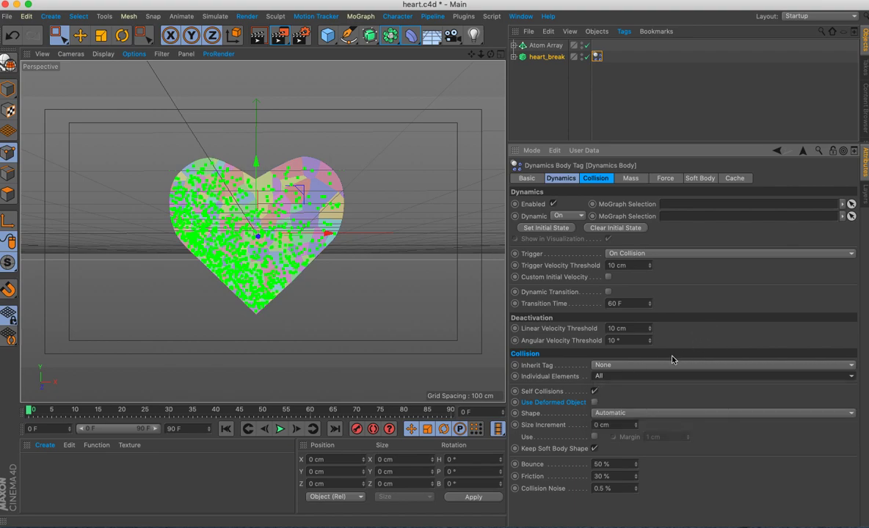
click(628, 365)
click(712, 332)
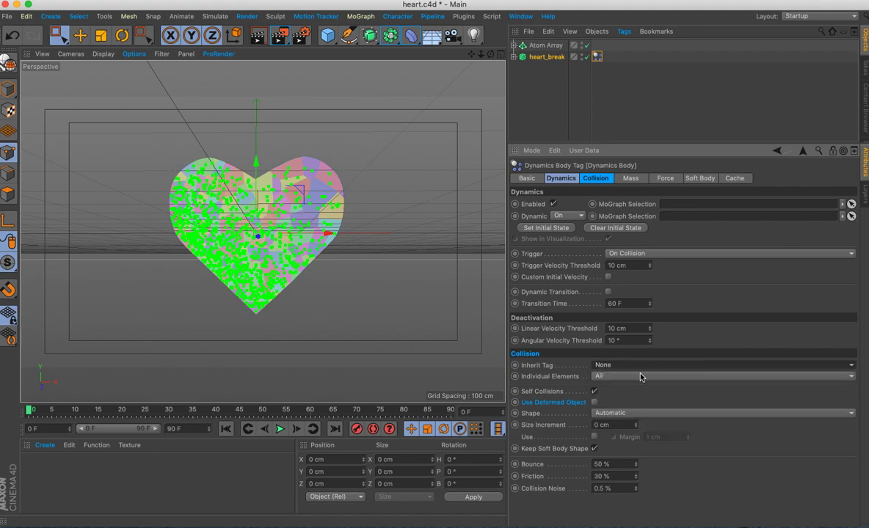
click(626, 377)
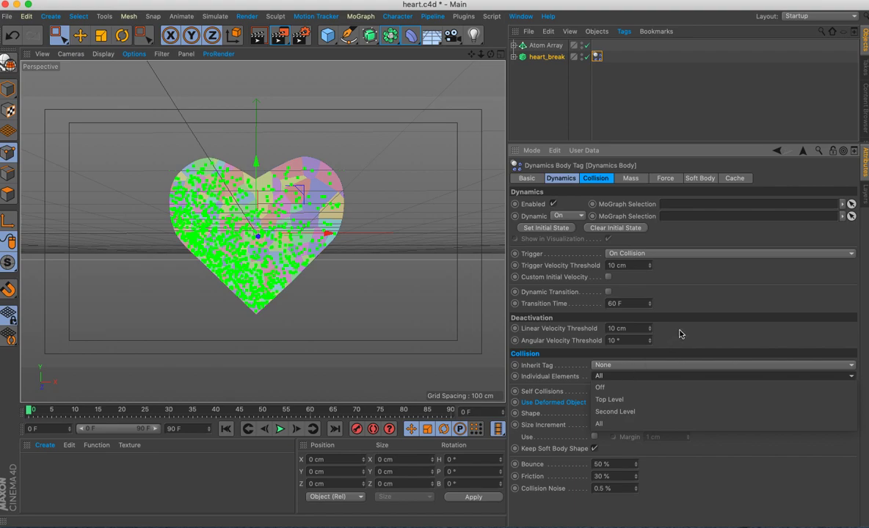
click(679, 334)
click(640, 375)
click(631, 396)
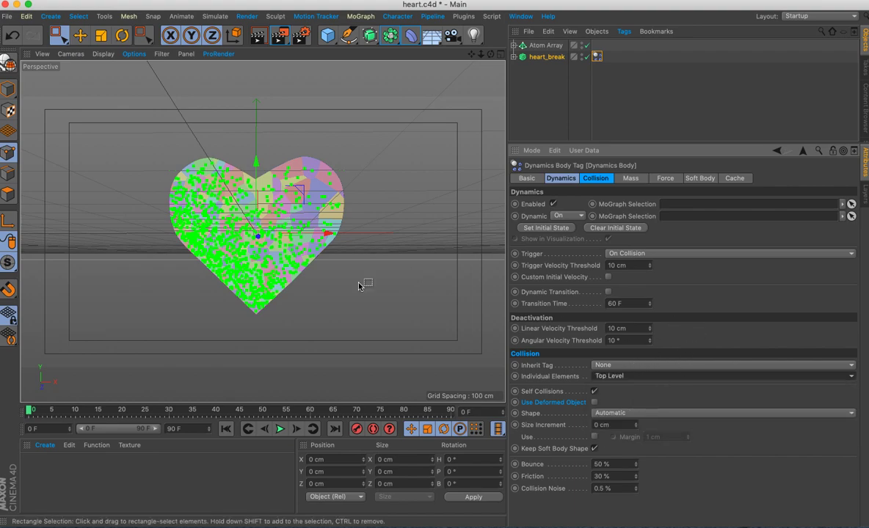
click(279, 430)
click(225, 429)
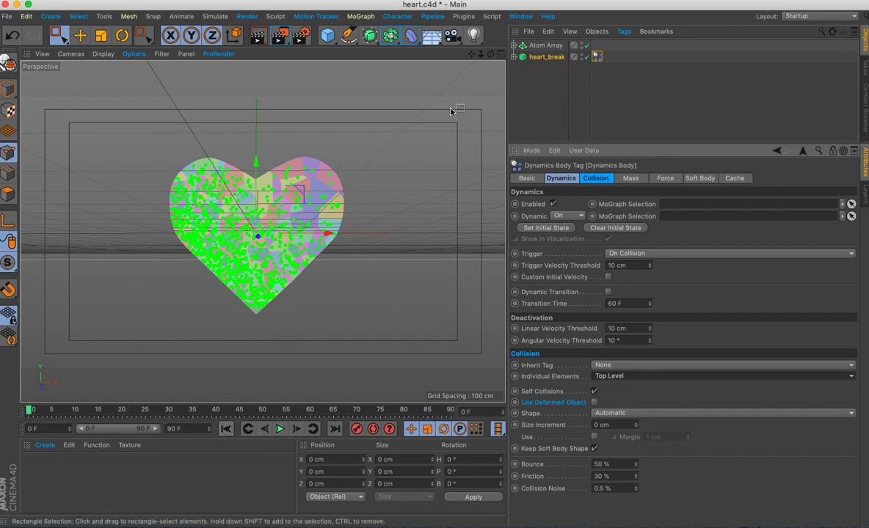
click(327, 35)
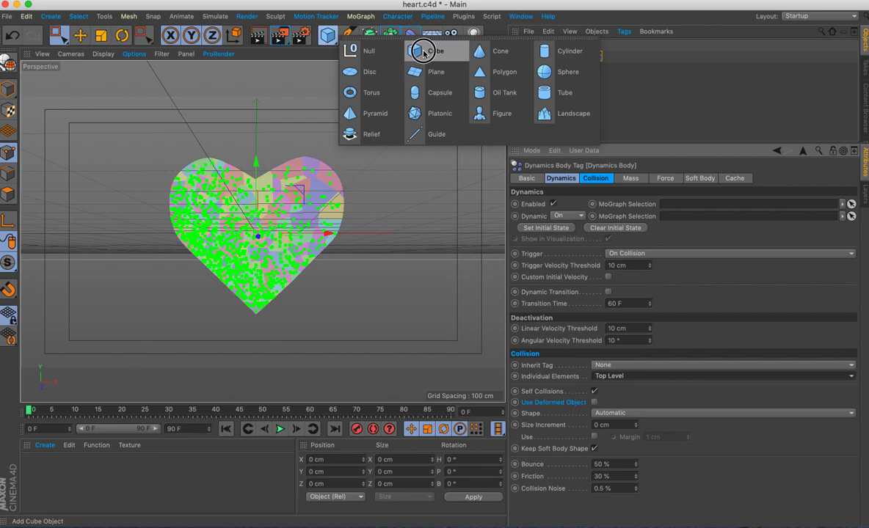
Add a Sphere, move it below the heart, shrink it, and shift it sideways on X.
click(544, 72)
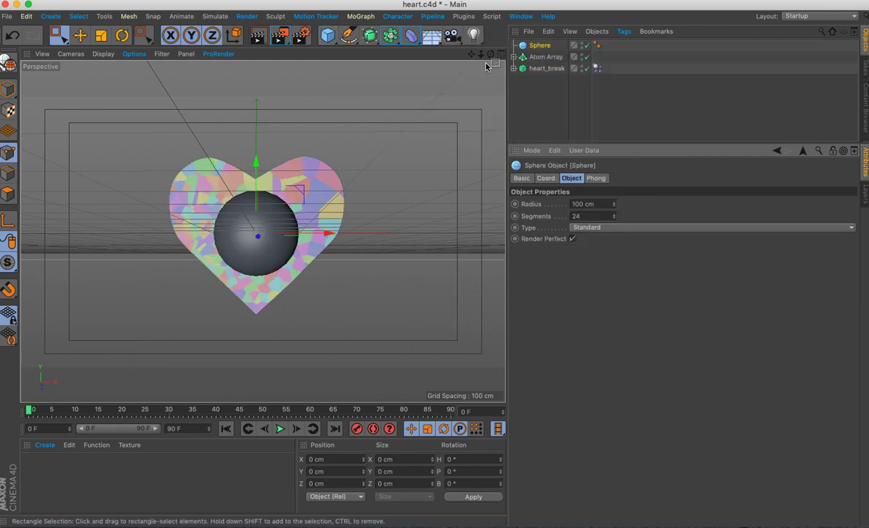
alt+drag(411, 147, 330, 147)
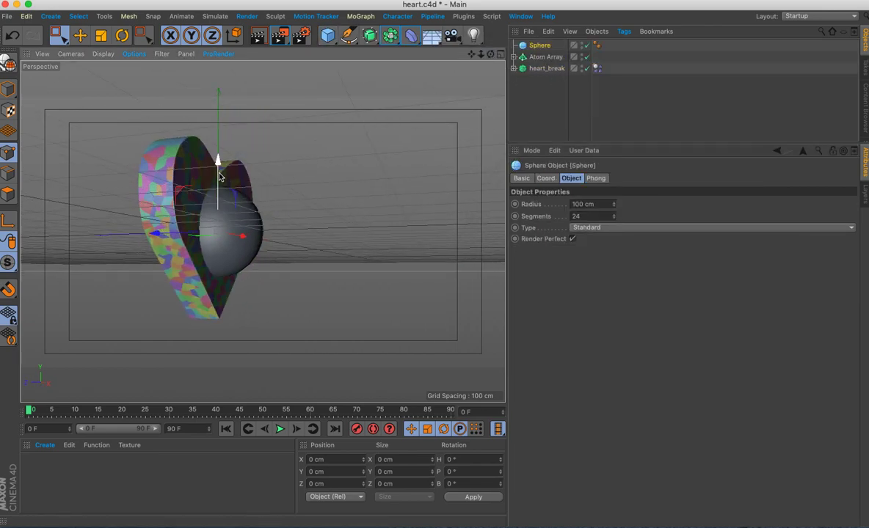
drag(219, 176, 218, 236)
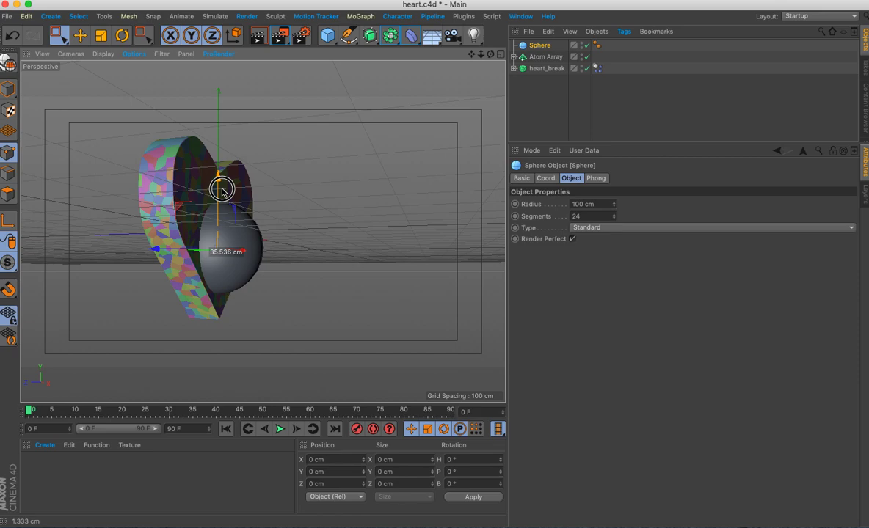
click(100, 35)
drag(290, 203, 11, 231)
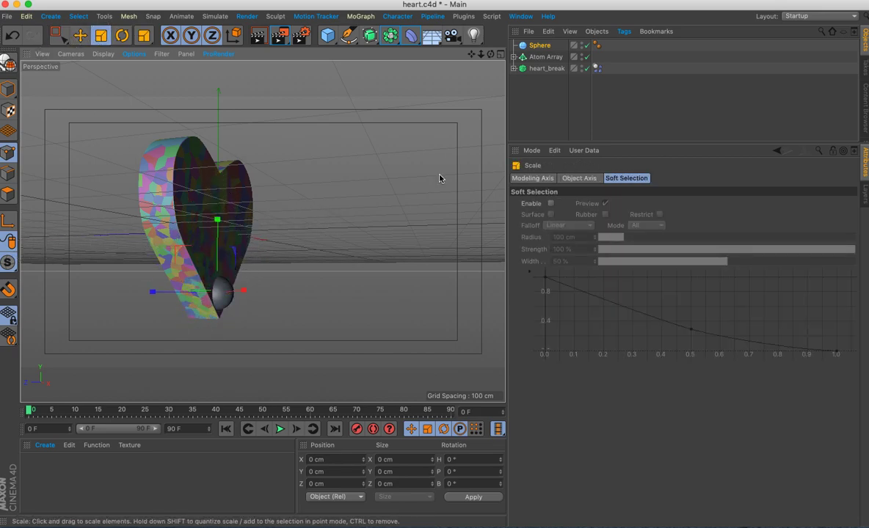
click(80, 35)
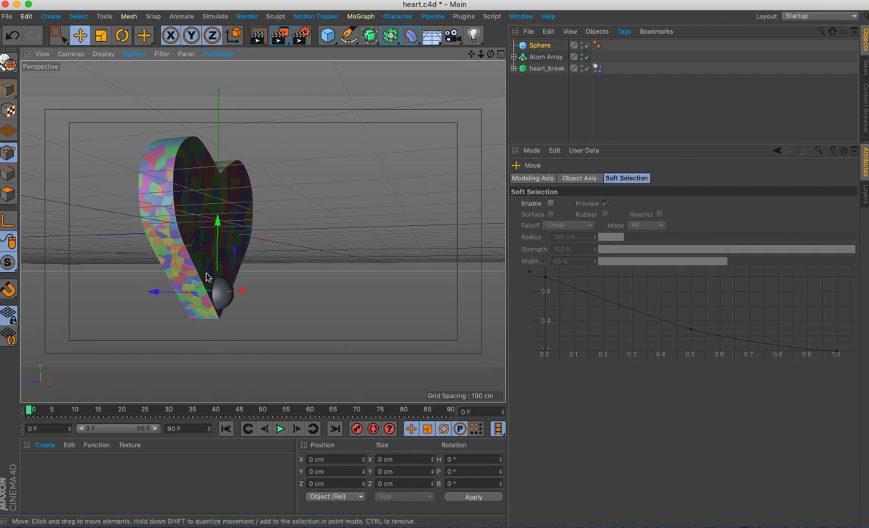
drag(150, 292, 248, 293)
Give the Sphere a Collider Body tag, nudge it along X, and keyframe its starting Z.
right_click(542, 49)
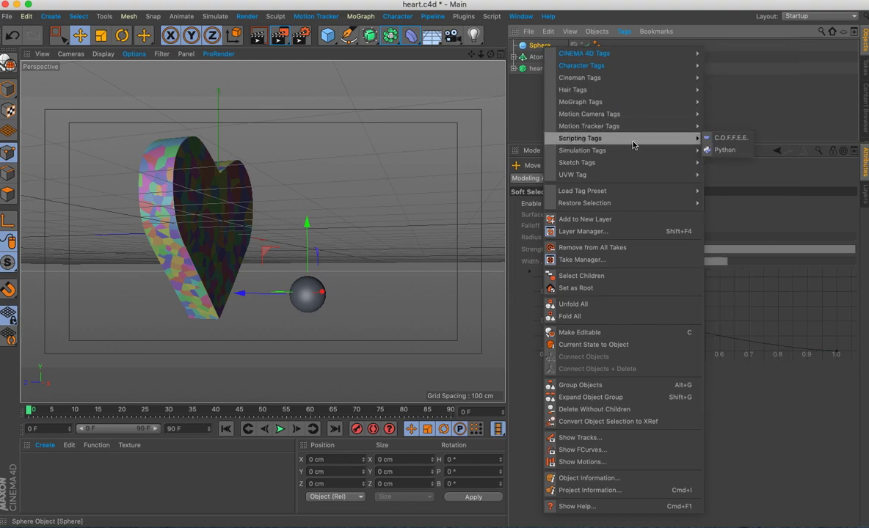
mouse_move(582, 150)
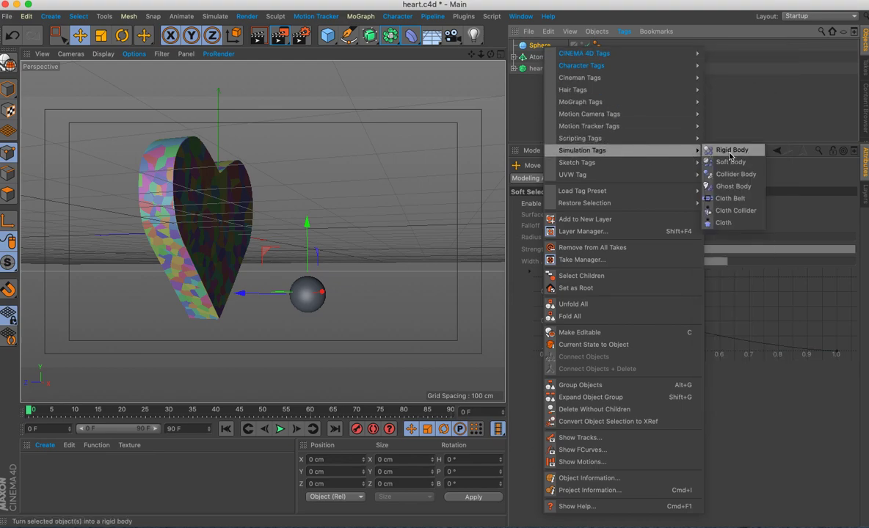
click(730, 176)
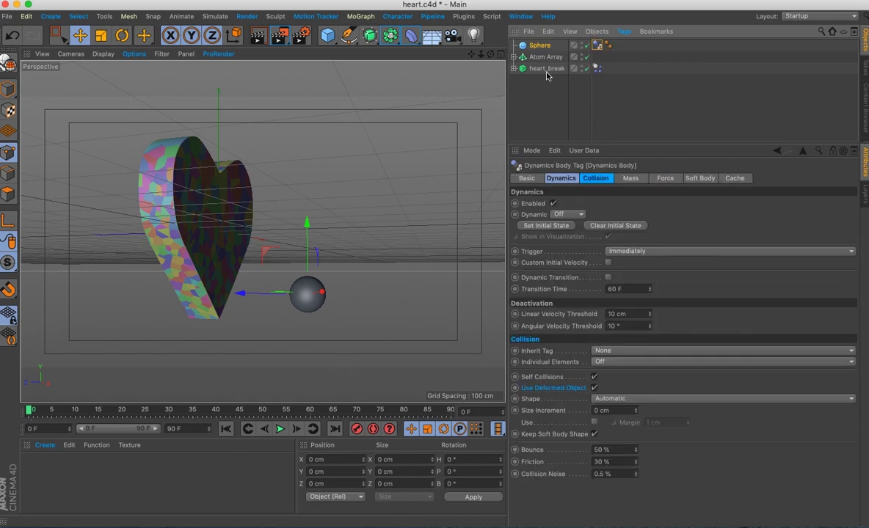
click(540, 47)
drag(242, 295, 252, 295)
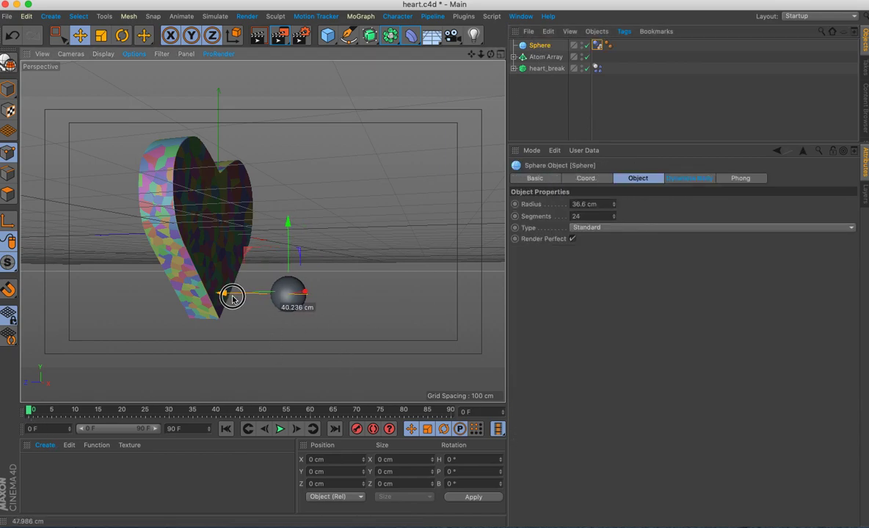
click(586, 178)
drag(247, 294, 234, 295)
click(516, 228)
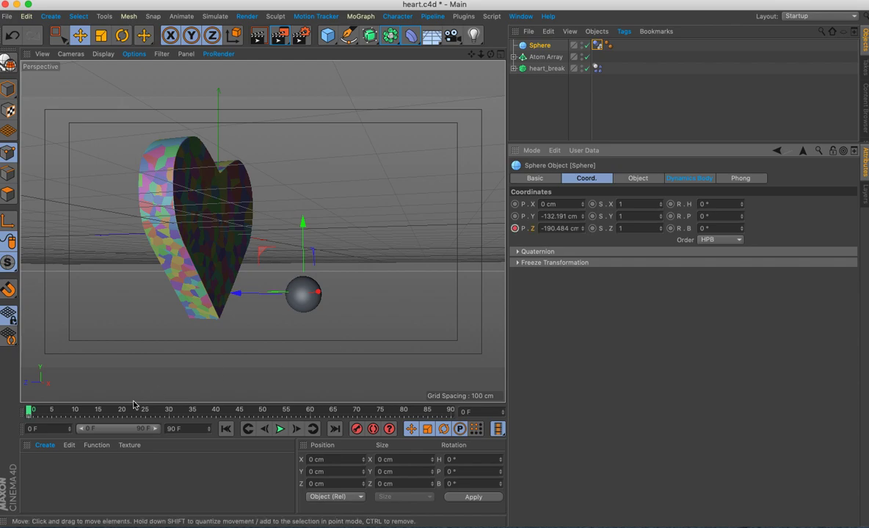
Keyframe the Sphere's Z position at frames 11 and 15 so it flies into the heart.
drag(66, 410, 81, 413)
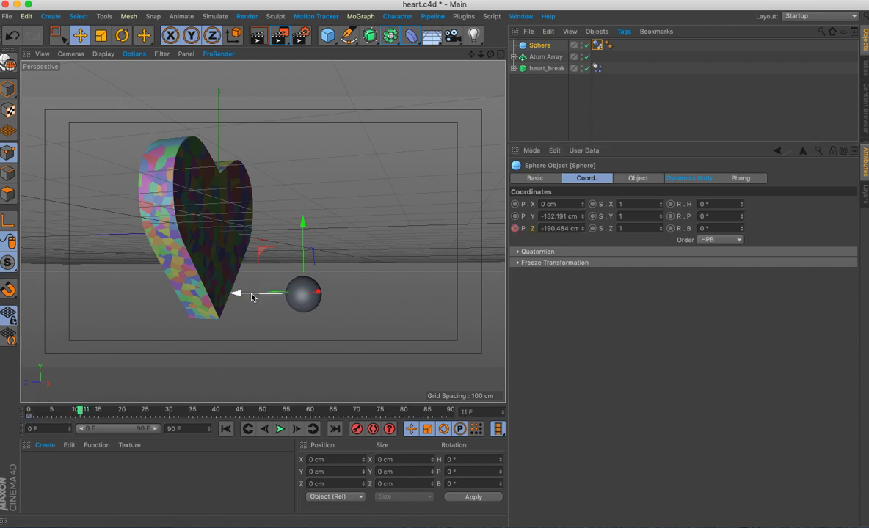
drag(239, 295, 166, 294)
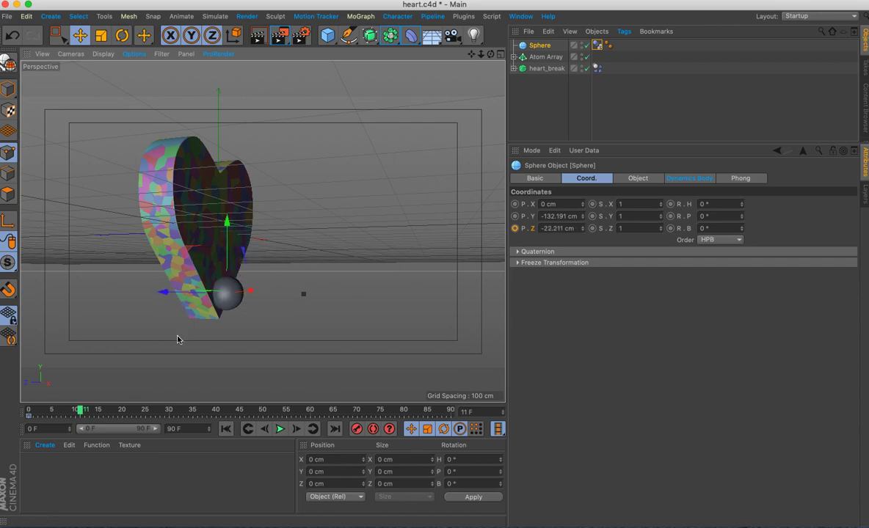
click(516, 229)
click(99, 409)
drag(165, 293, 188, 293)
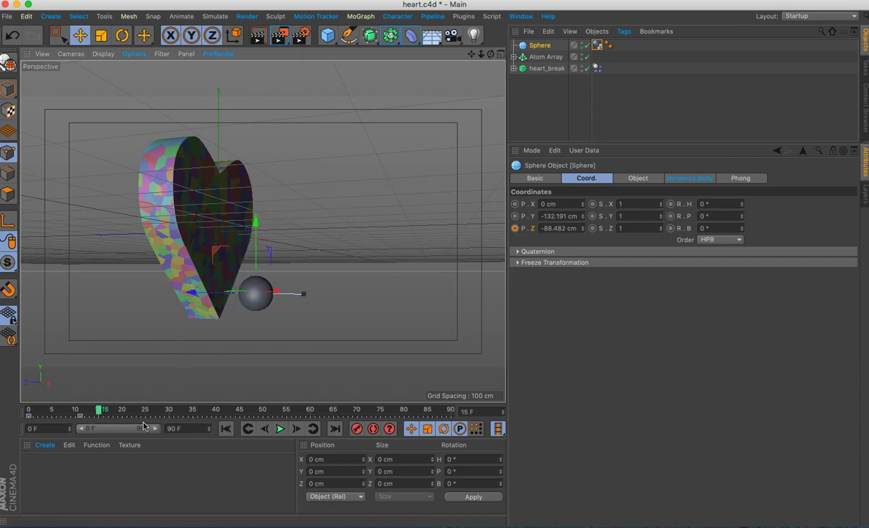
click(516, 229)
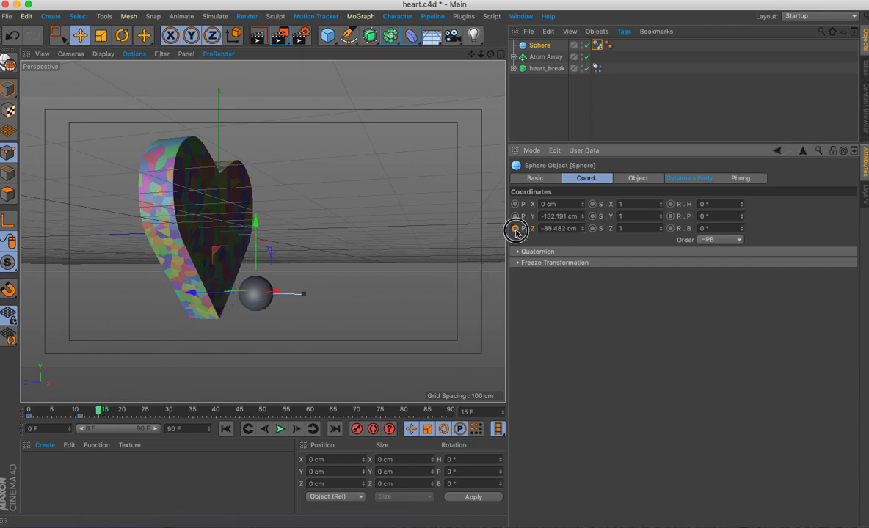
click(225, 429)
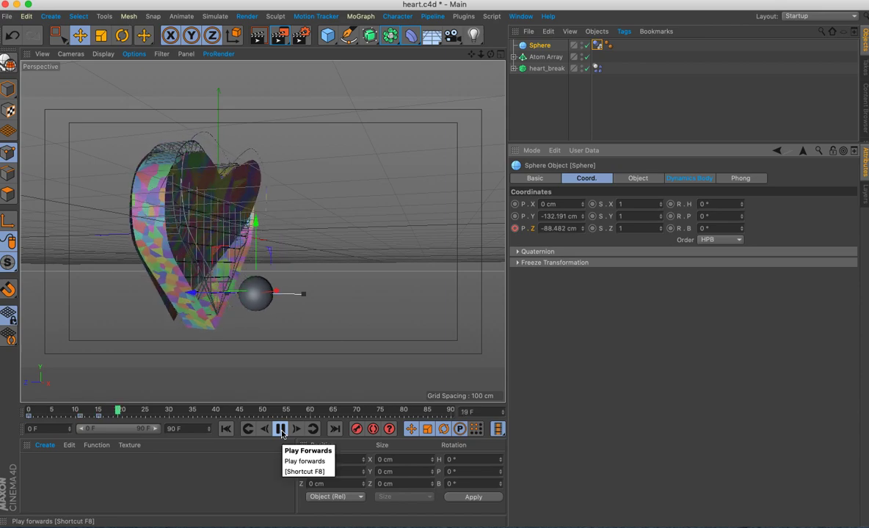
click(271, 433)
click(226, 428)
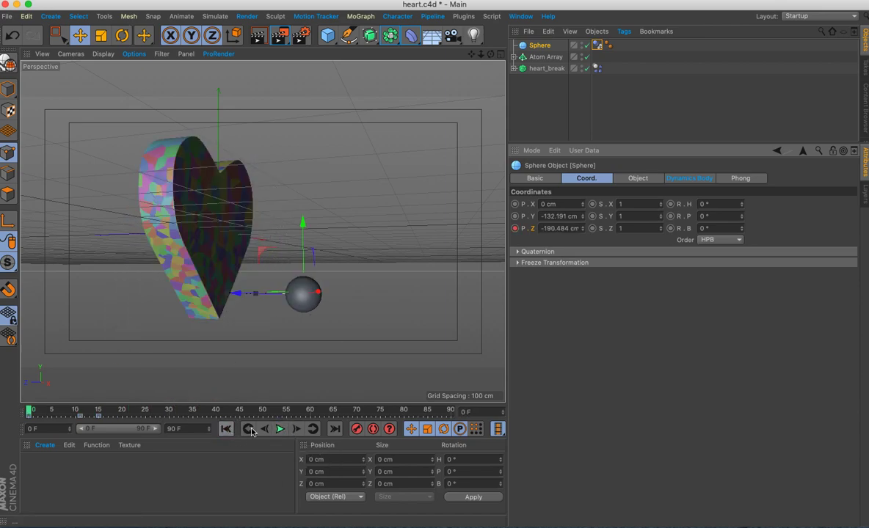
Select heart_break's Dynamics Body tag and show its Collision settings.
click(515, 68)
click(598, 68)
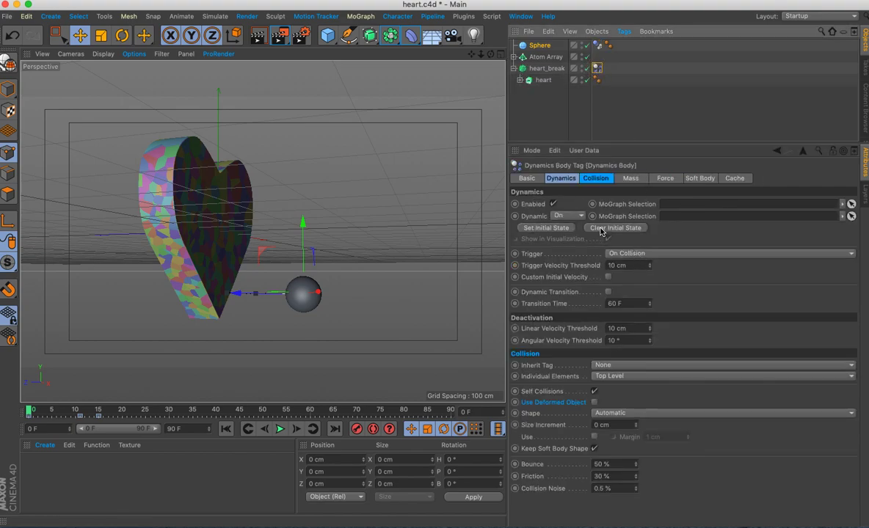
click(559, 179)
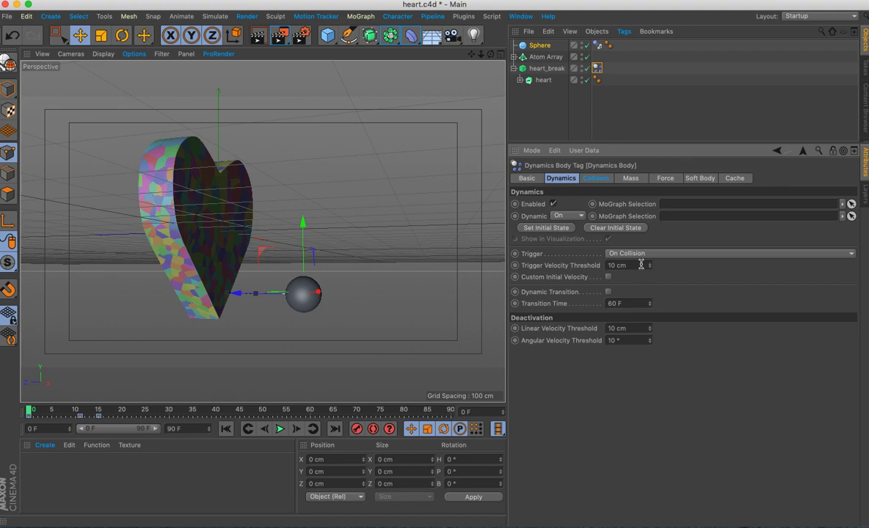
click(596, 178)
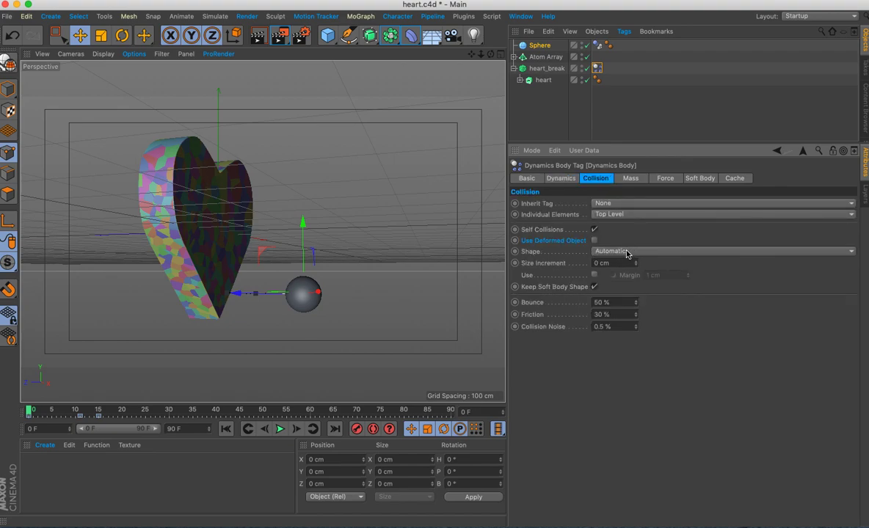
click(621, 205)
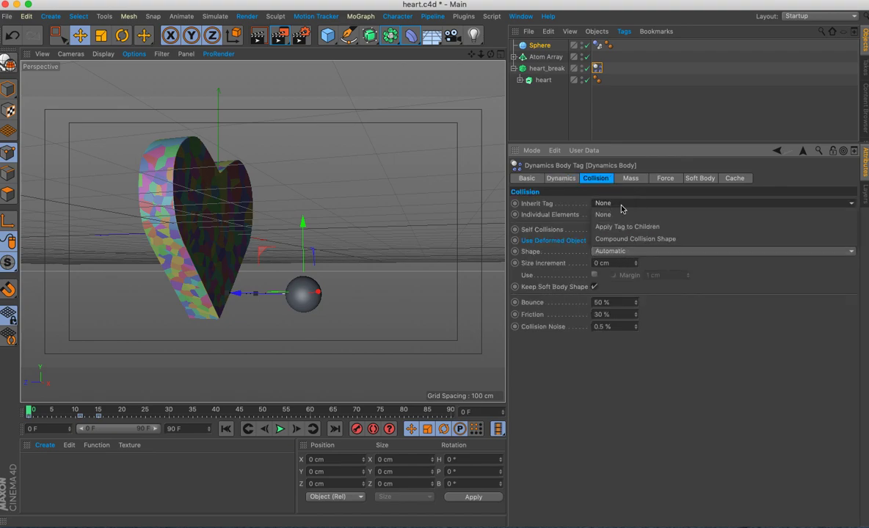
Set Inherit Tag to Apply Tag to Children and Individual Elements to All.
click(622, 226)
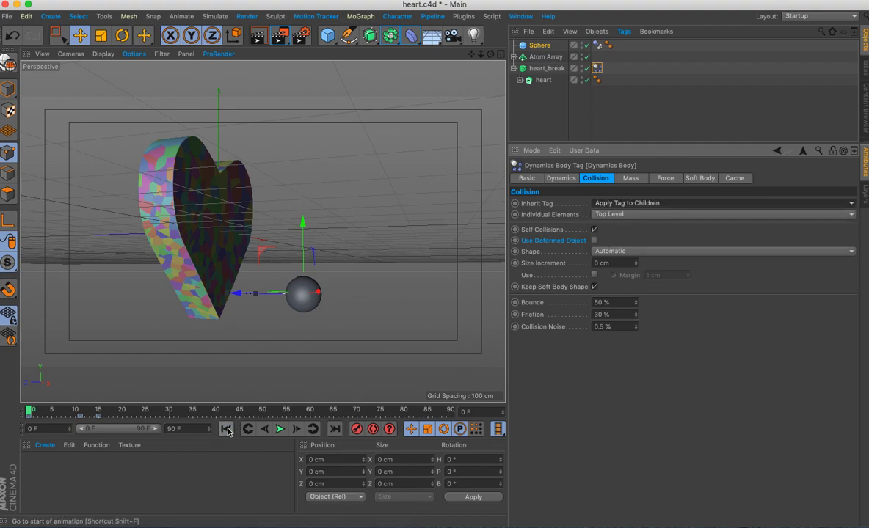
click(280, 429)
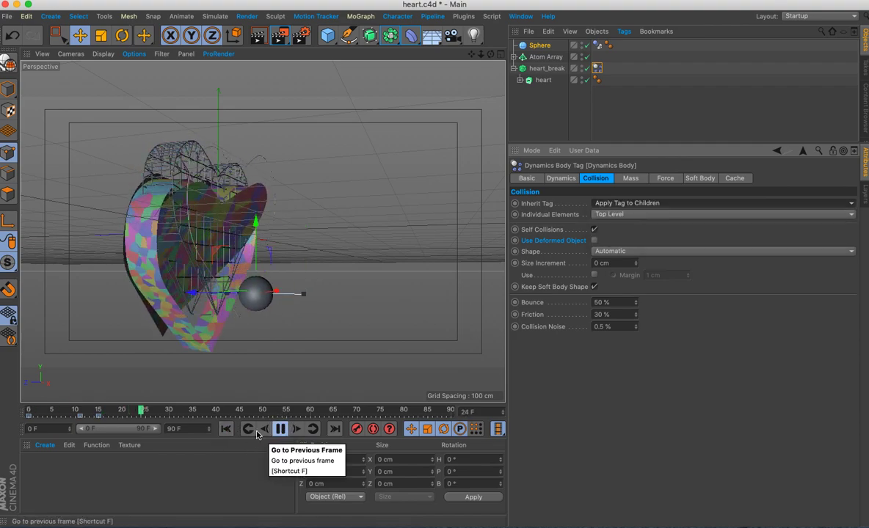
click(226, 433)
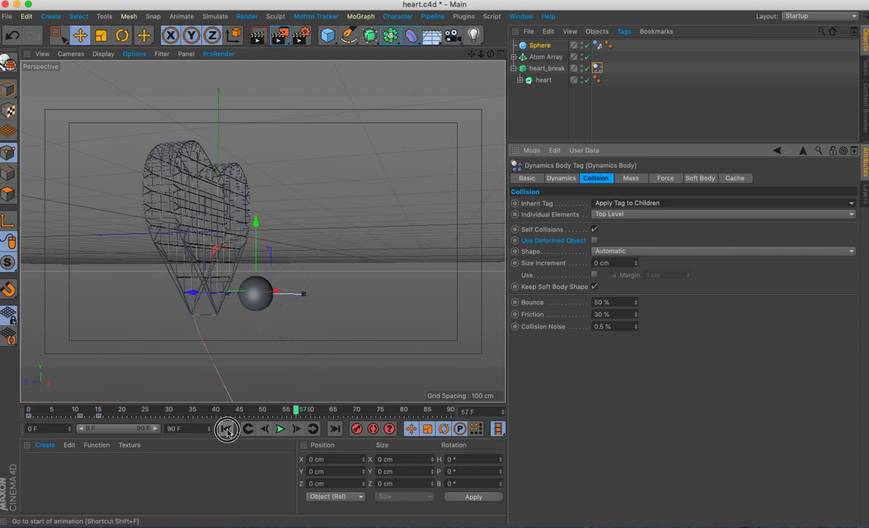
click(618, 216)
click(580, 244)
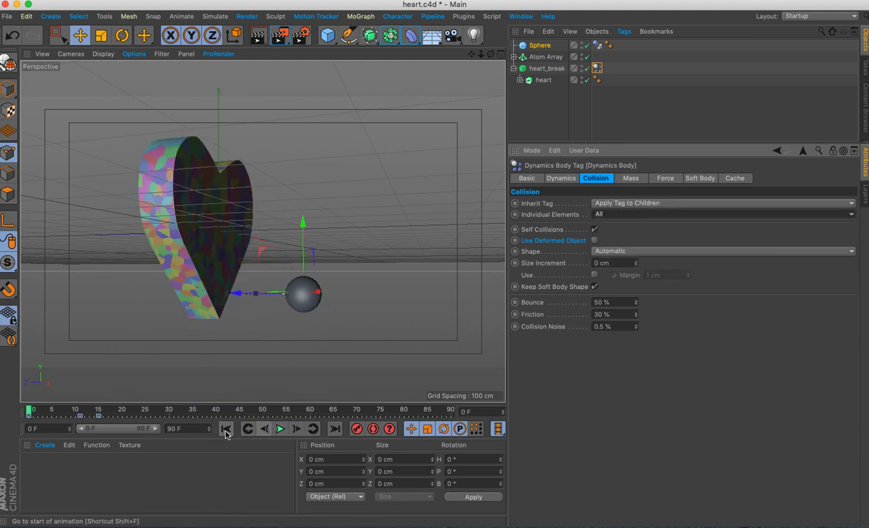
Play the simulation and view the heart shattering from a wider angle.
click(280, 430)
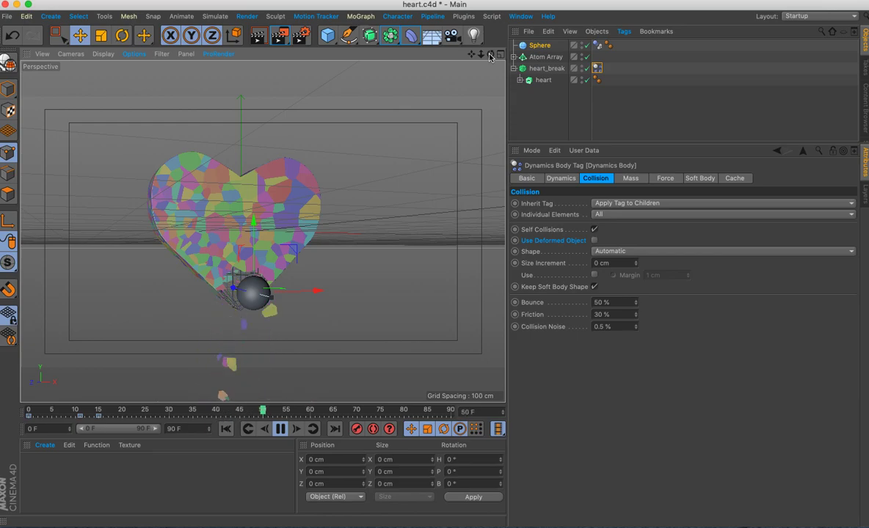
scroll(262, 232, up, 5)
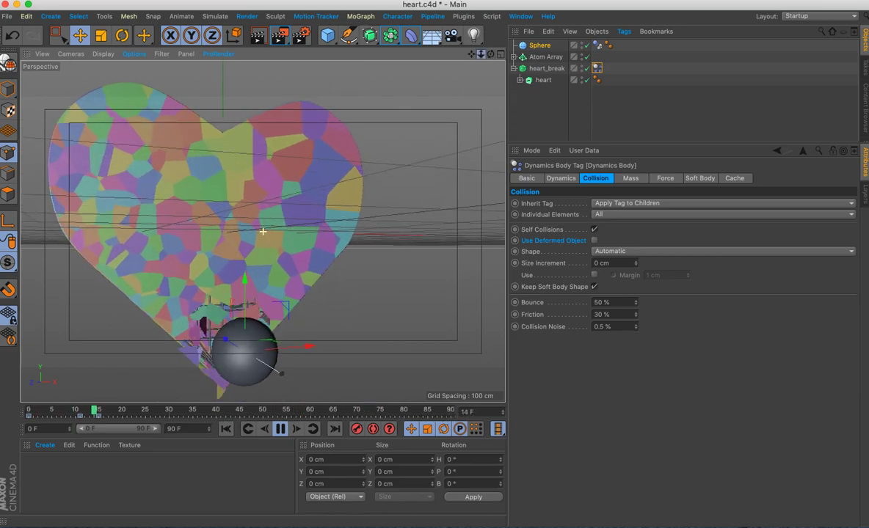
drag(491, 54, 263, 232)
drag(480, 58, 263, 232)
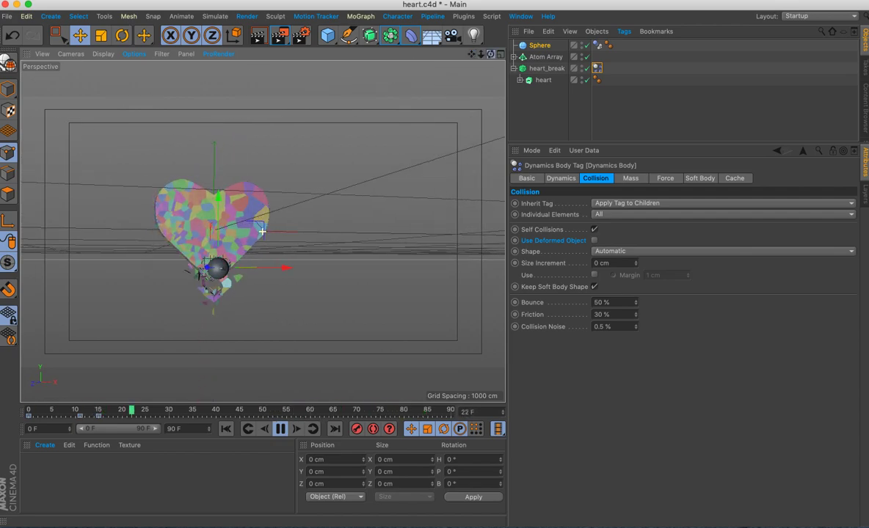
right_click(543, 46)
mouse_move(583, 52)
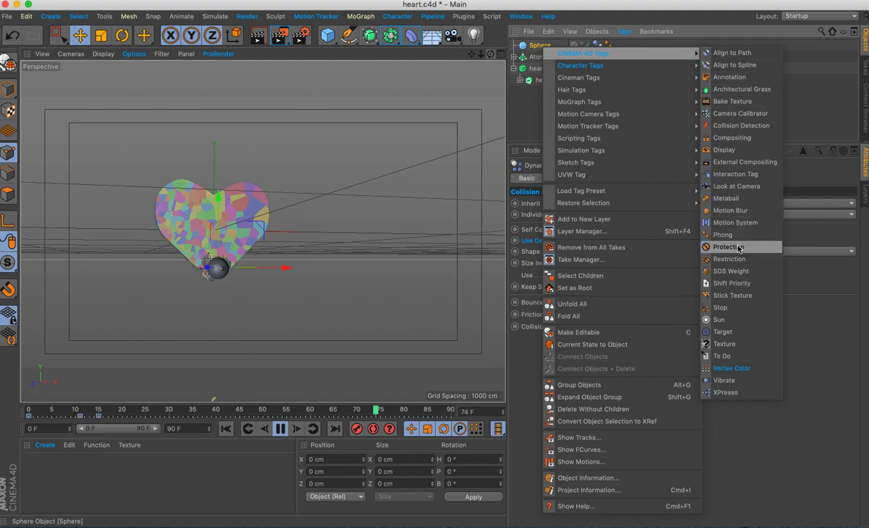
Add a Compositing tag to the Sphere, turn off Seen by Camera, and hide it.
click(732, 137)
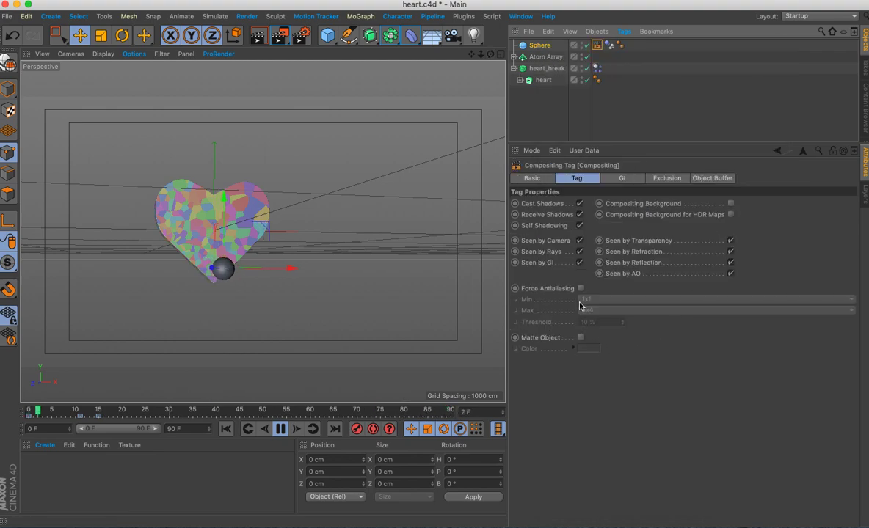
click(281, 430)
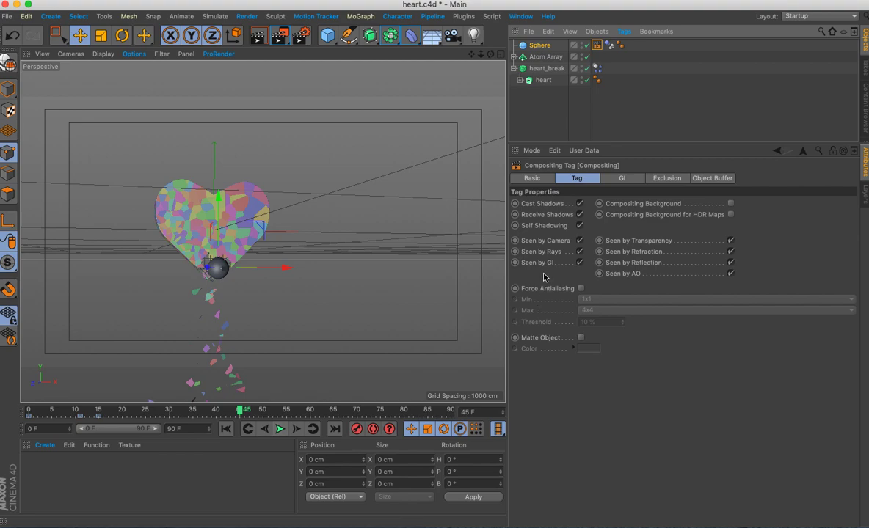
click(581, 241)
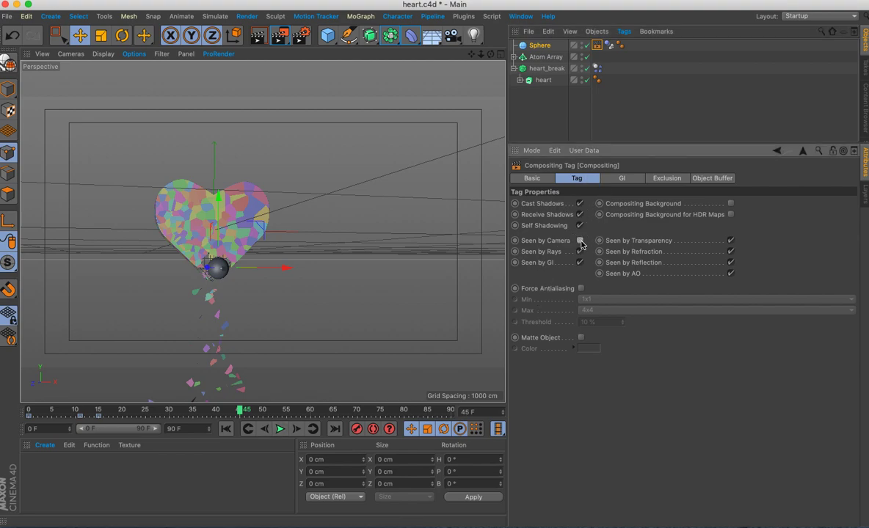
click(583, 46)
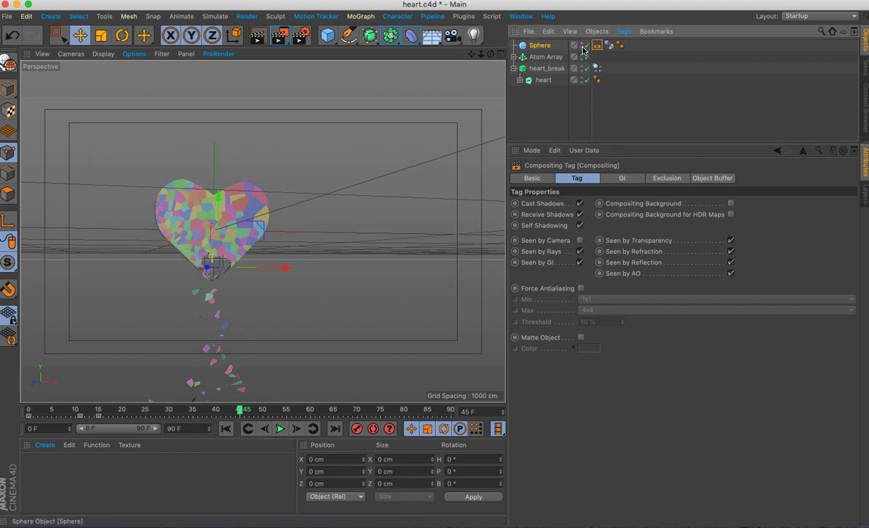
Replay the simulation from the start with the sphere deselected, zooming in on the heart.
click(225, 430)
click(279, 430)
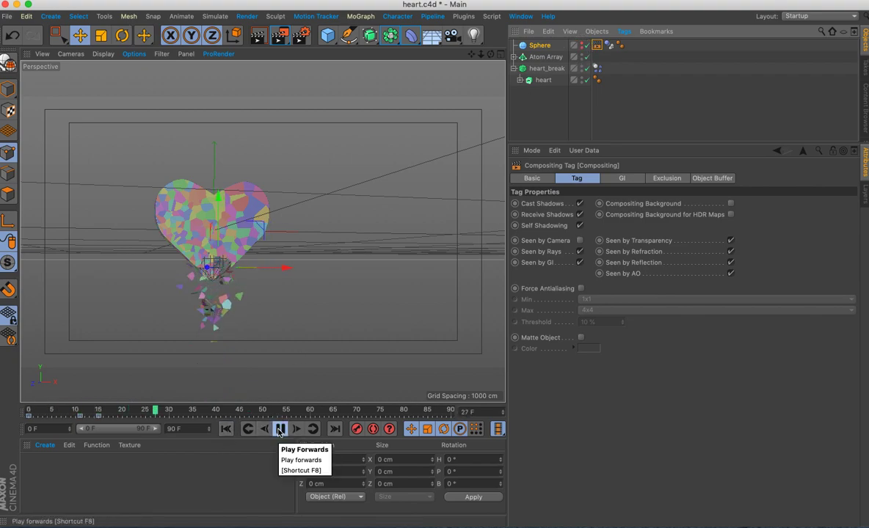
click(556, 121)
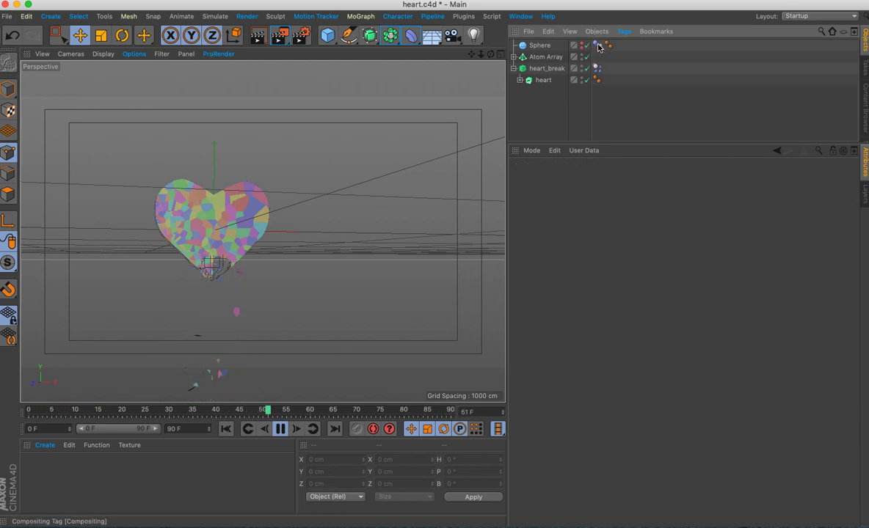
scroll(216, 272, up, 2)
scroll(215, 265, up, 2)
scroll(215, 261, up, 3)
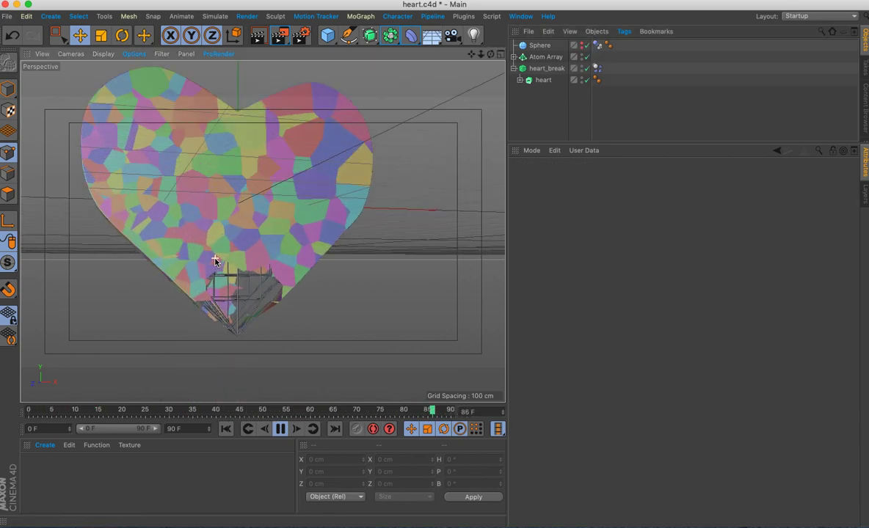
Pause playback and render a viewport preview of the current frame.
click(279, 433)
click(259, 37)
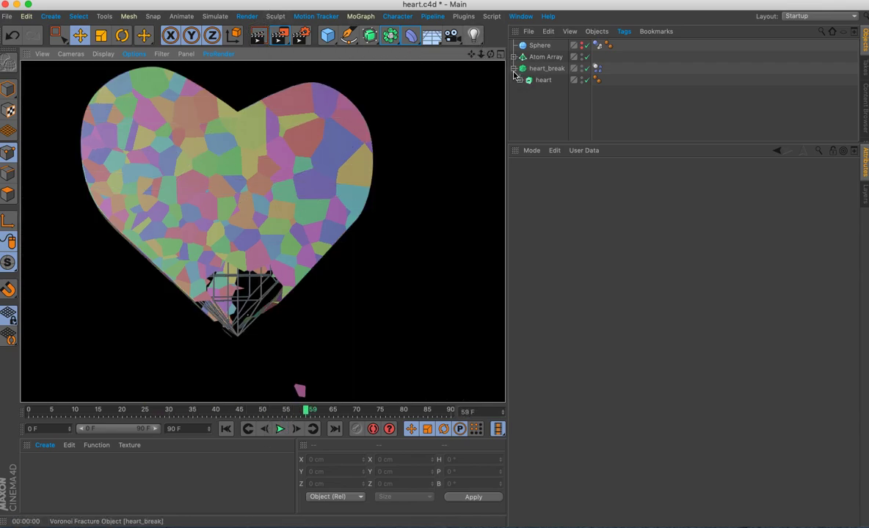
click(30, 481)
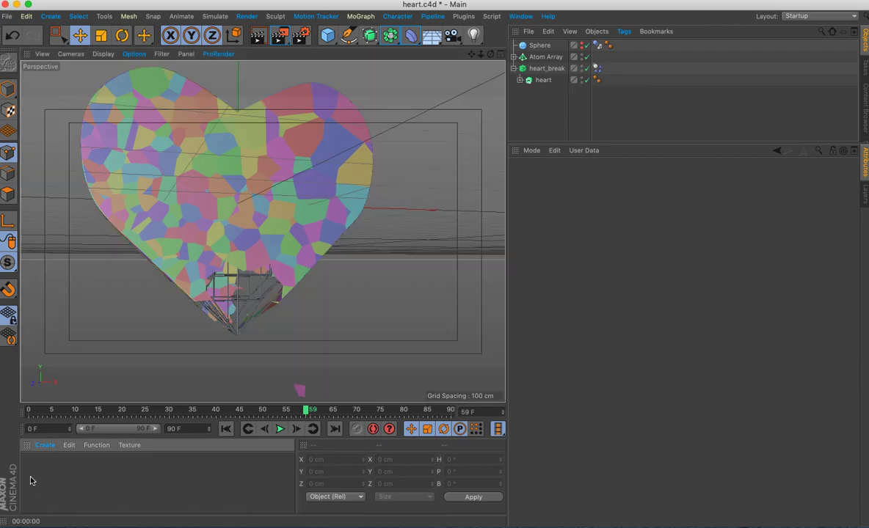
Create a fully saturated red material with reflectance off and apply it to heart_break.
double_click(34, 484)
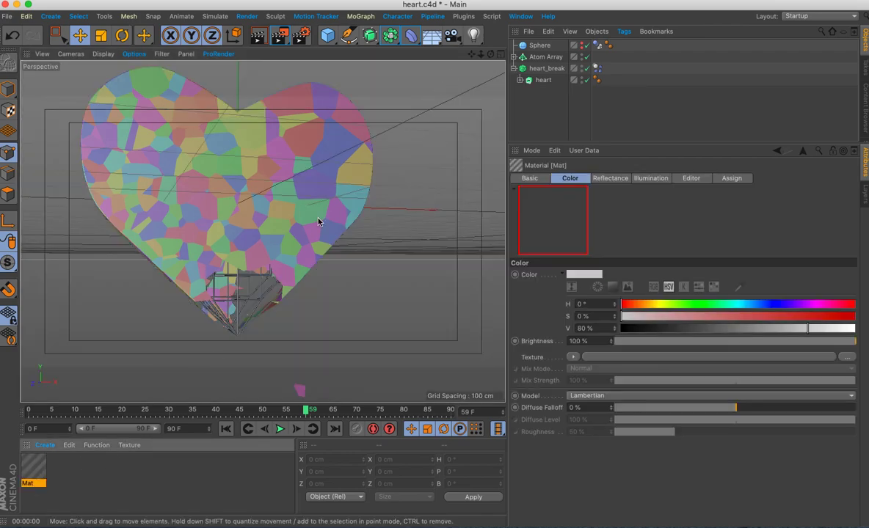
double_click(36, 468)
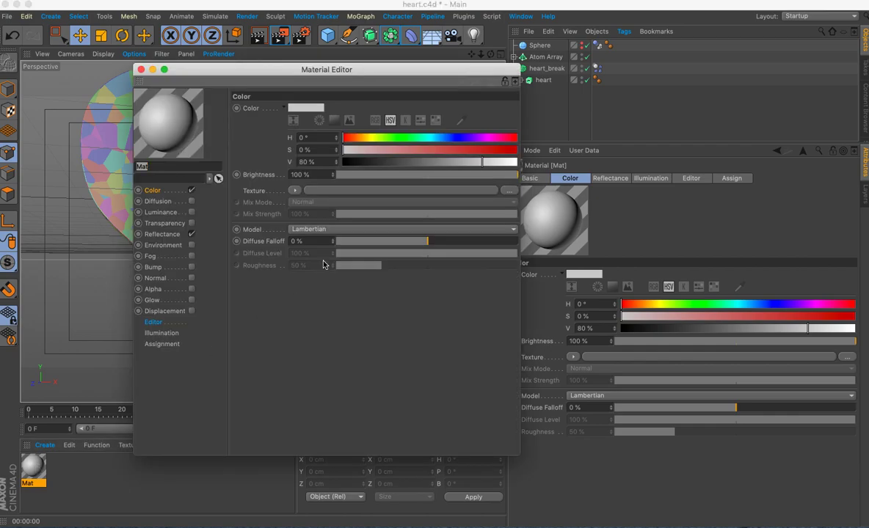
drag(383, 152, 516, 150)
mouse_move(356, 140)
mouse_down()
mouse_move(516, 140)
mouse_move(516, 162)
mouse_up()
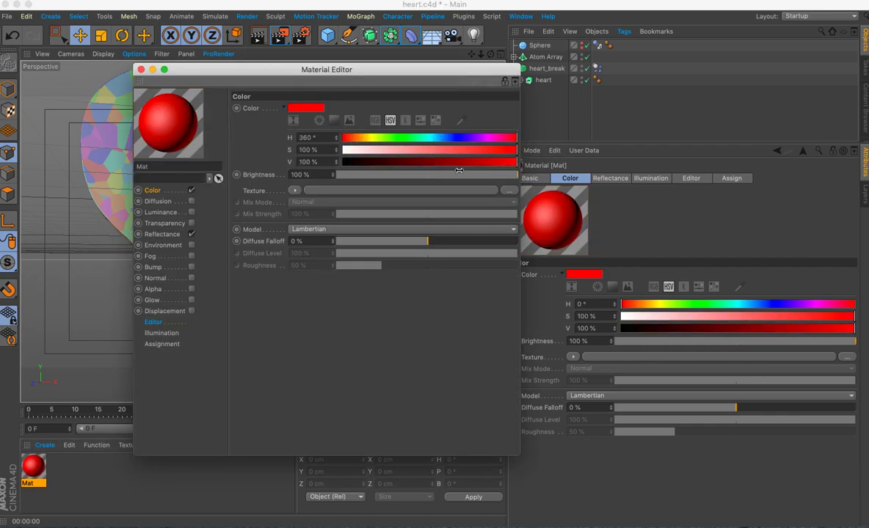
click(192, 234)
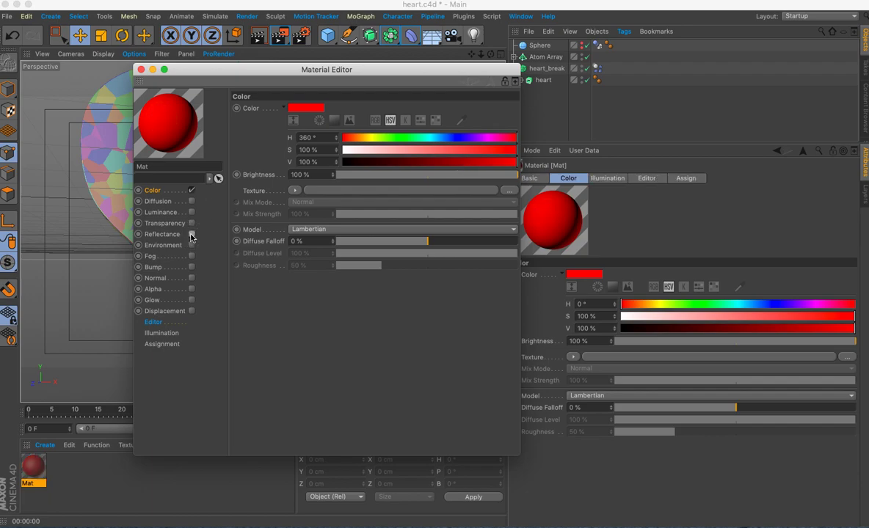
click(141, 70)
drag(36, 469, 552, 73)
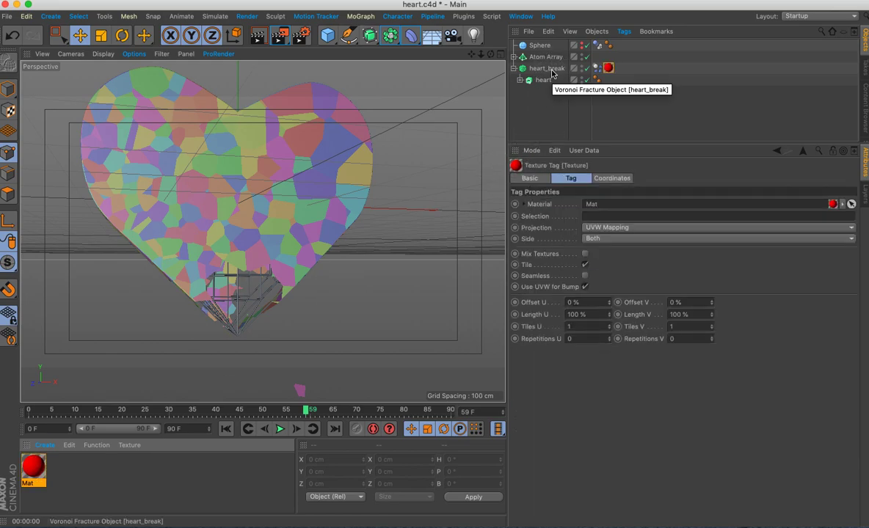
Uncheck Colorize Fragments in heart_break's Voronoi Fracture object properties.
click(552, 71)
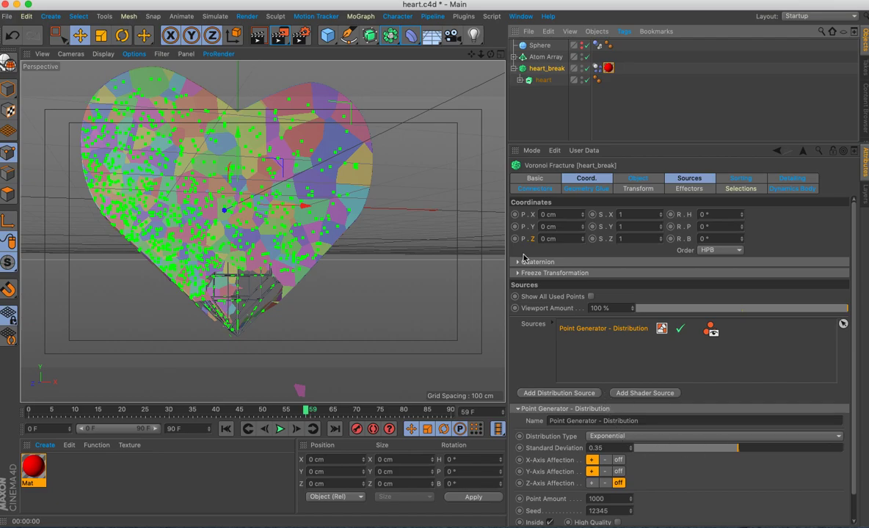
click(637, 178)
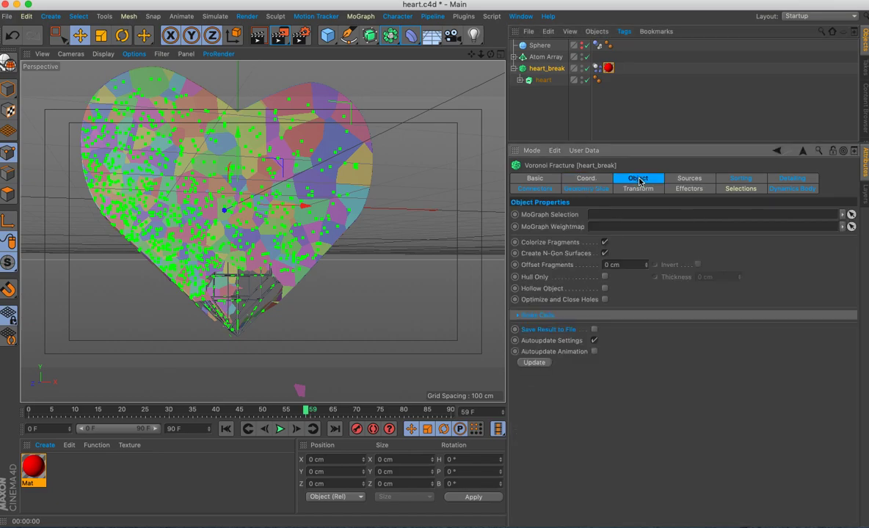
click(605, 243)
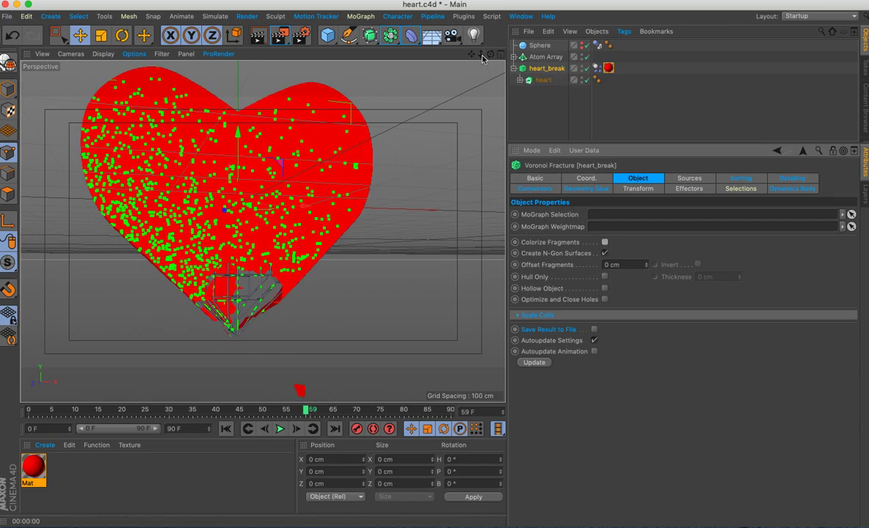
scroll(470, 81, down, 5)
click(537, 57)
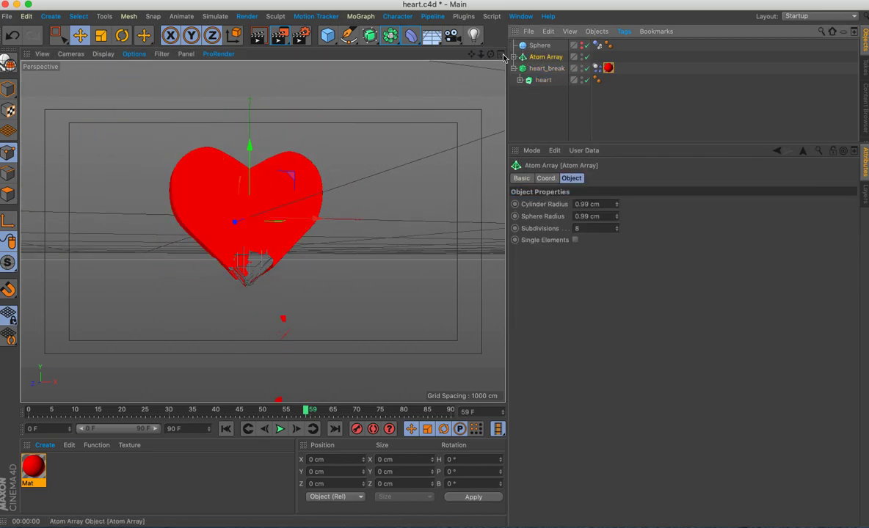
Thicken the Atom Array struts by raising the cylinder radius to 3.32 cm.
scroll(262, 233, up, 5)
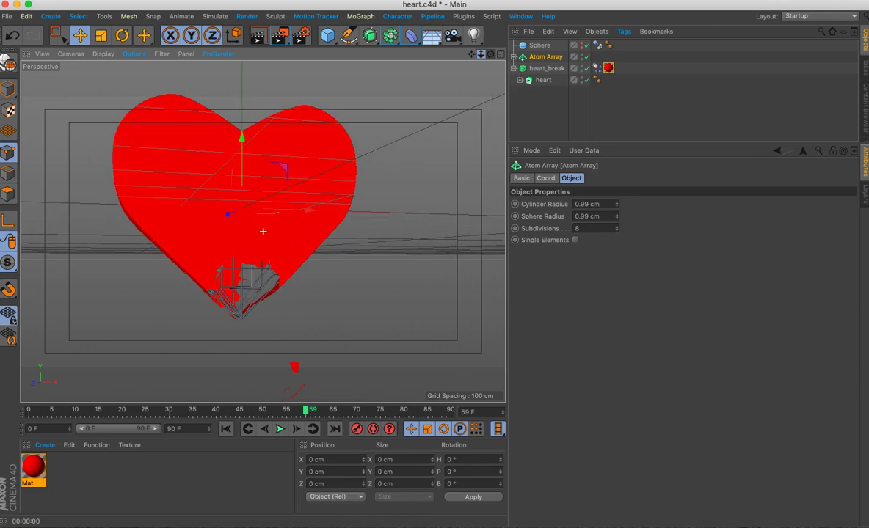
click(617, 218)
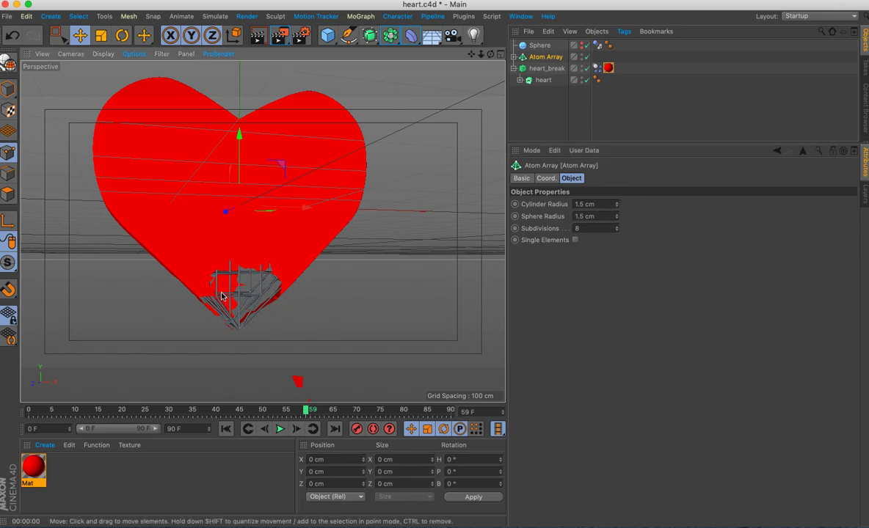
scroll(235, 290, up, 5)
scroll(249, 292, up, 2)
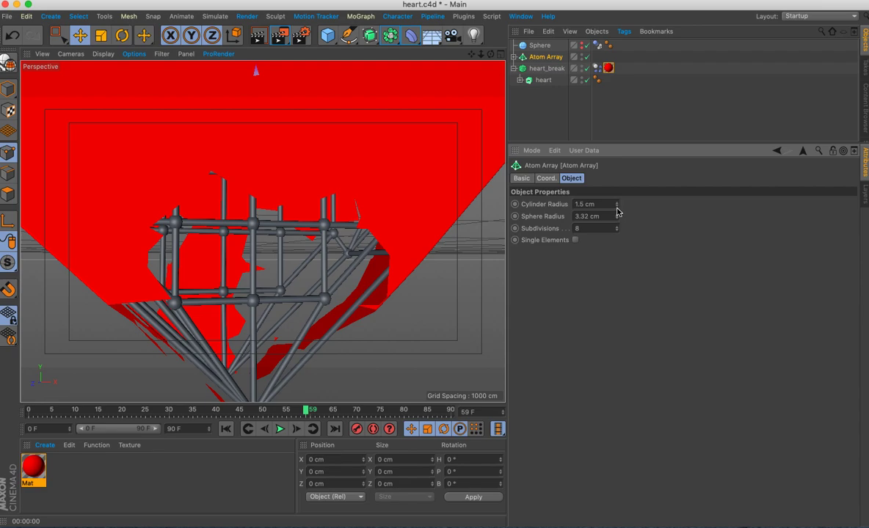
drag(617, 204, 616, 204)
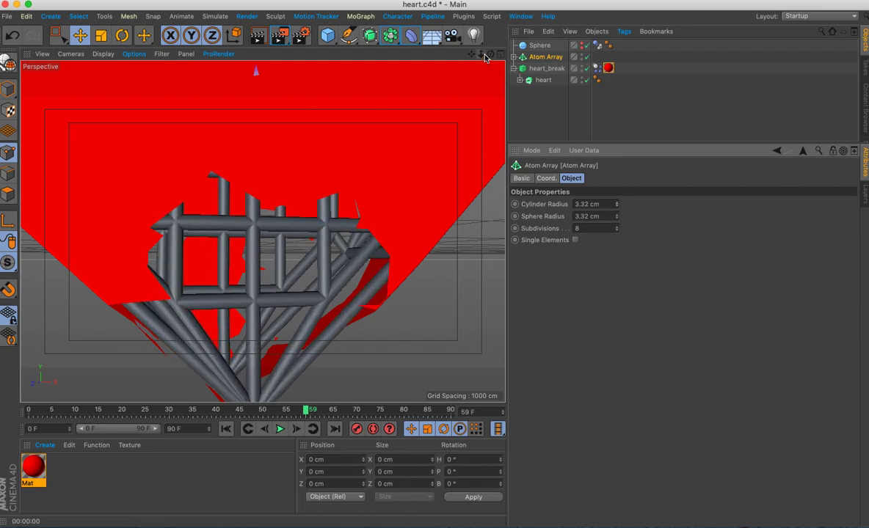
scroll(262, 232, down, 5)
scroll(262, 232, down, 1)
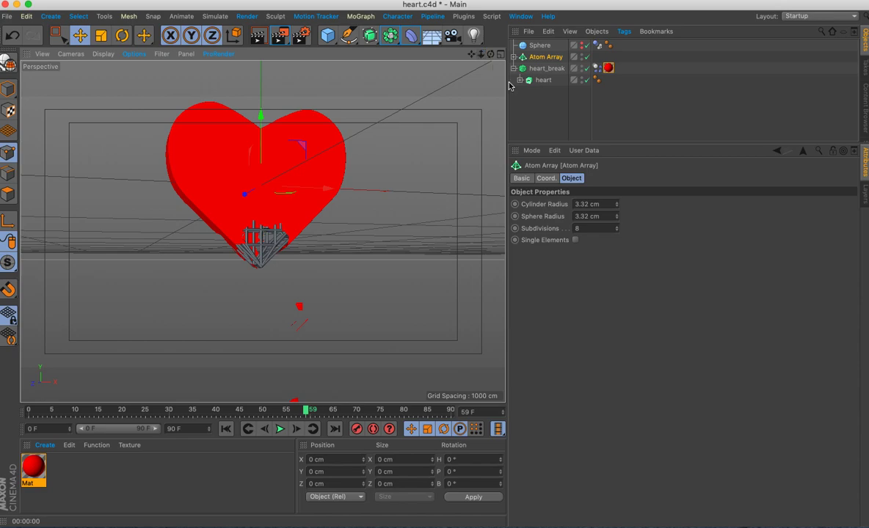
Raise Atom Array subdivisions to 12 and set cylinder and sphere radii to 2.83 cm.
click(616, 227)
click(616, 227)
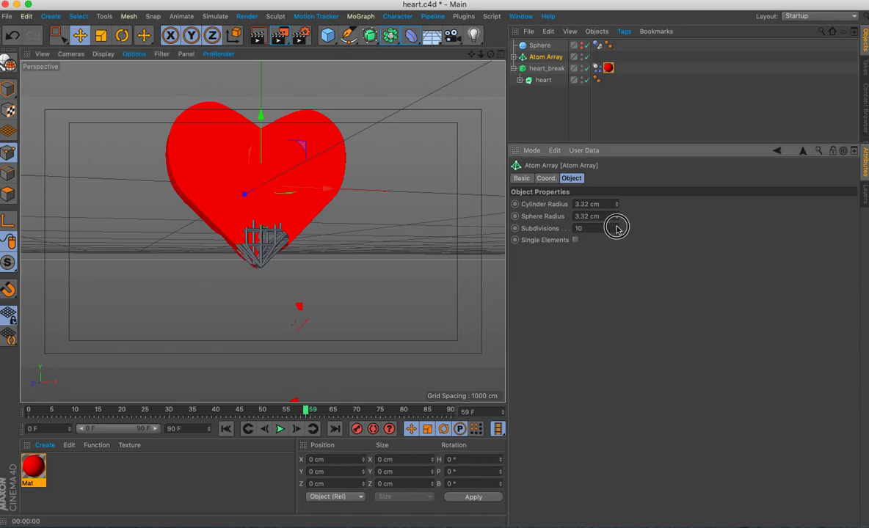
scroll(338, 253, up, 5)
scroll(361, 255, up, 5)
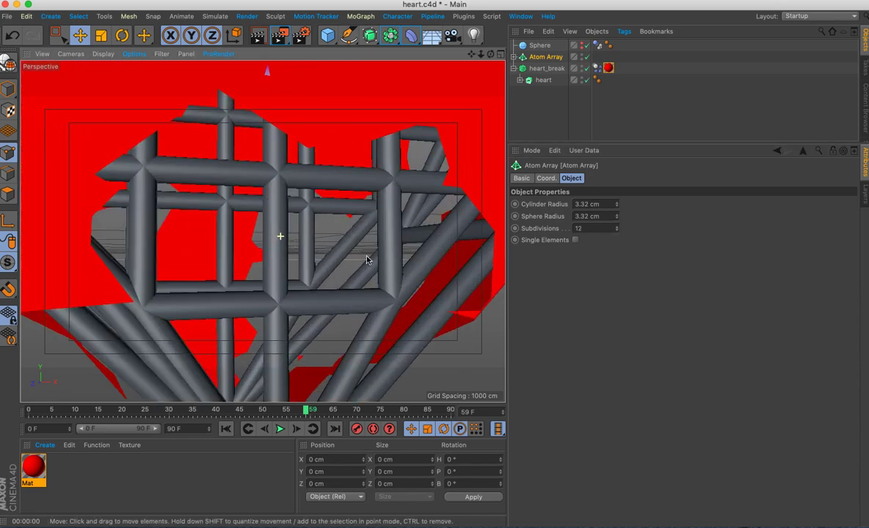
mouse_move(615, 229)
mouse_down()
mouse_move(615, 213)
mouse_move(616, 264)
mouse_up()
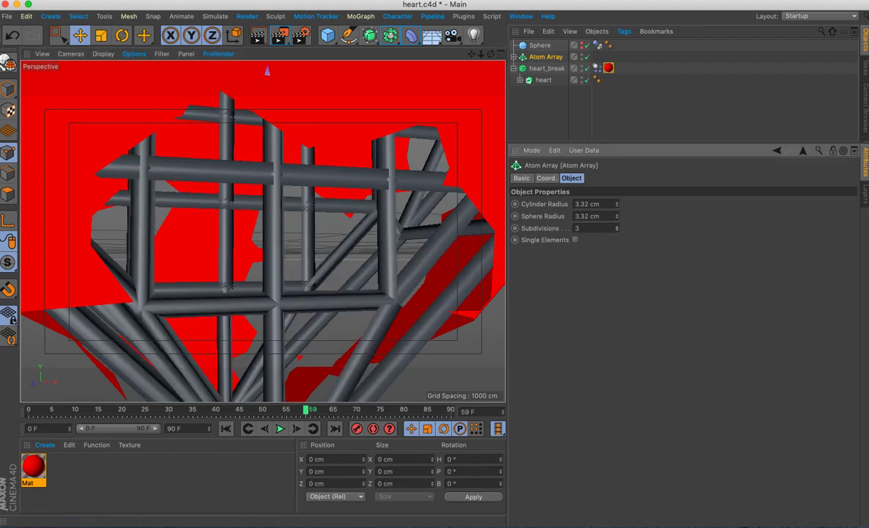
drag(618, 230, 617, 227)
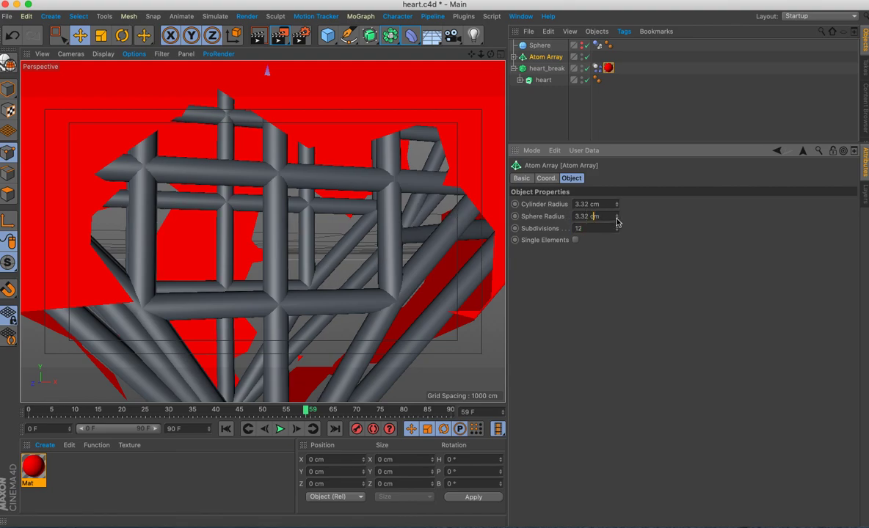
drag(617, 220, 617, 222)
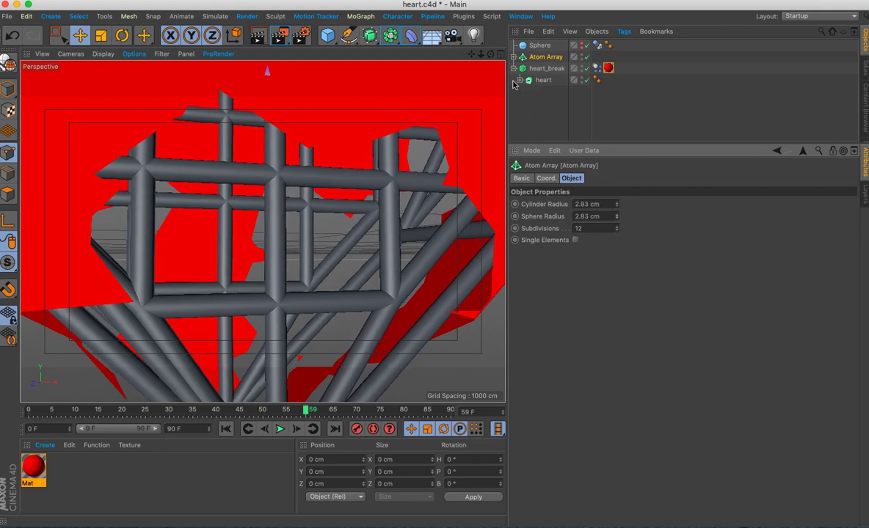
drag(481, 55, 445, 53)
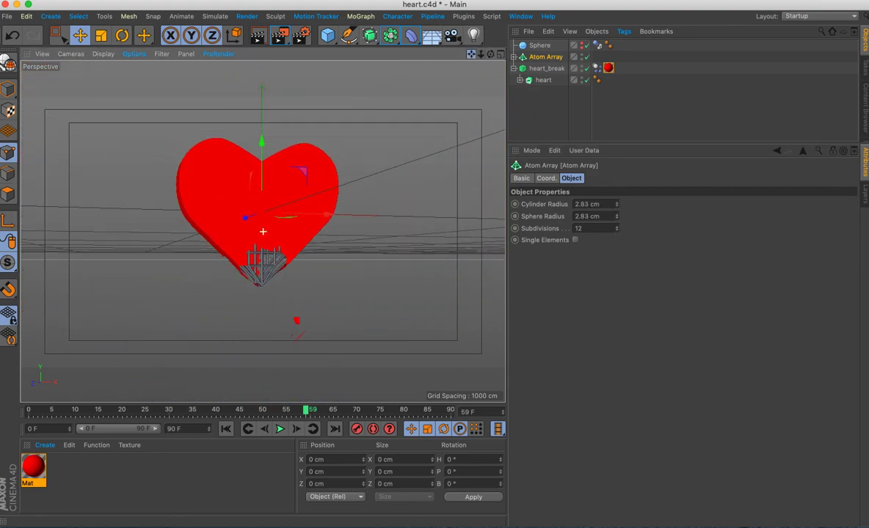
Go to frame 0, add a Plane, and scale it up to a large size.
click(225, 429)
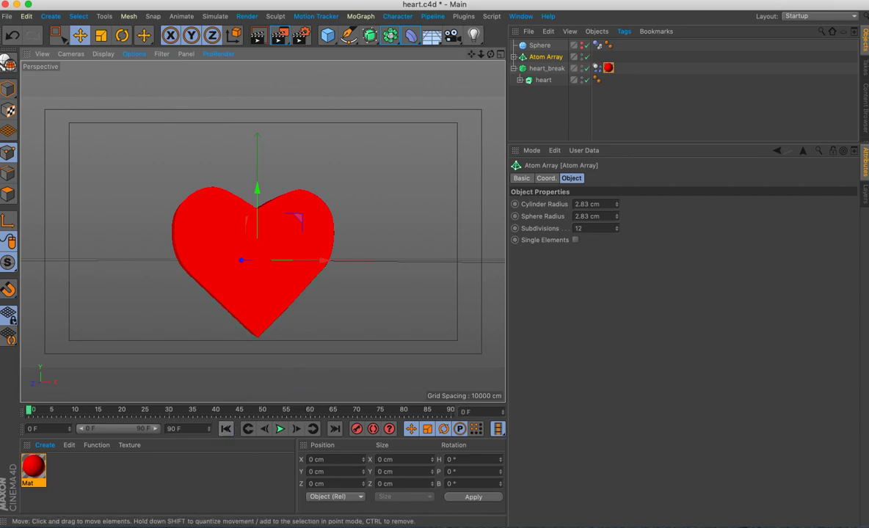
click(327, 34)
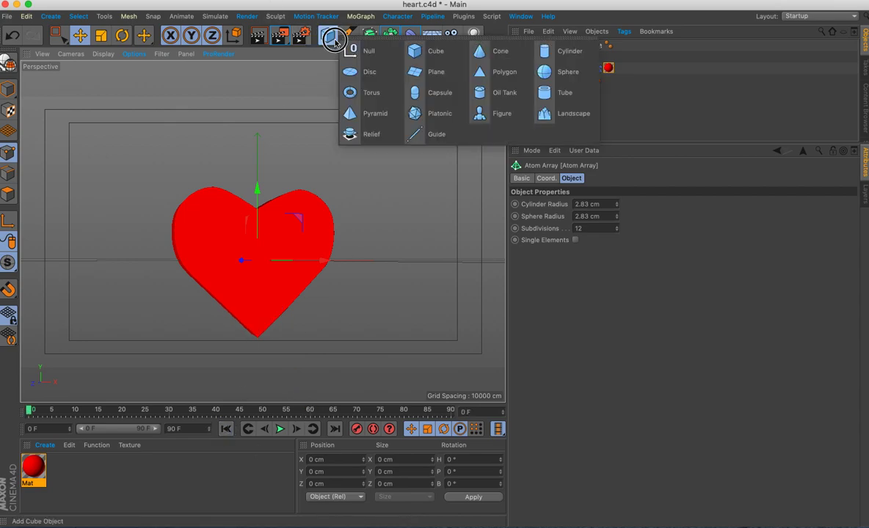
click(423, 72)
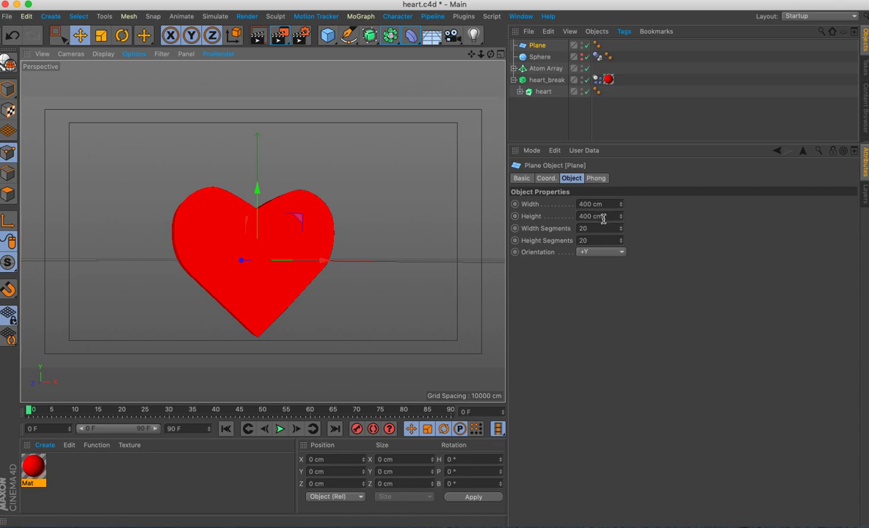
click(602, 252)
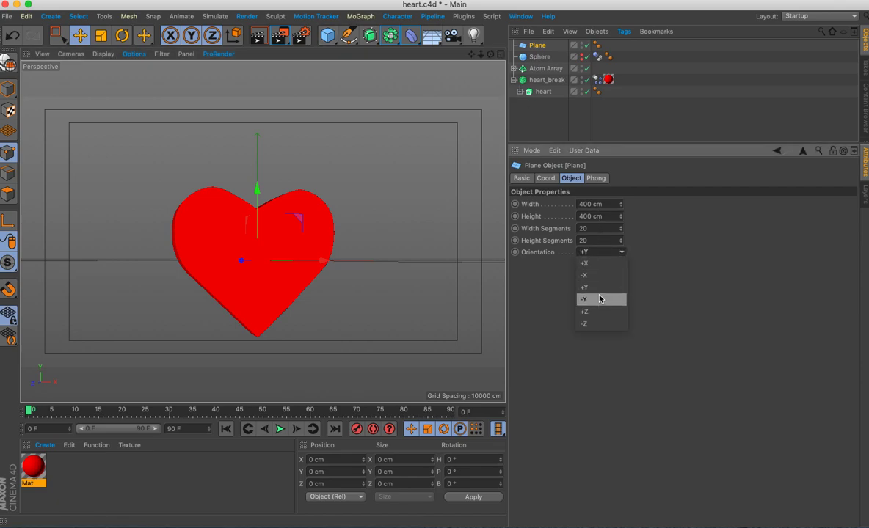
click(101, 37)
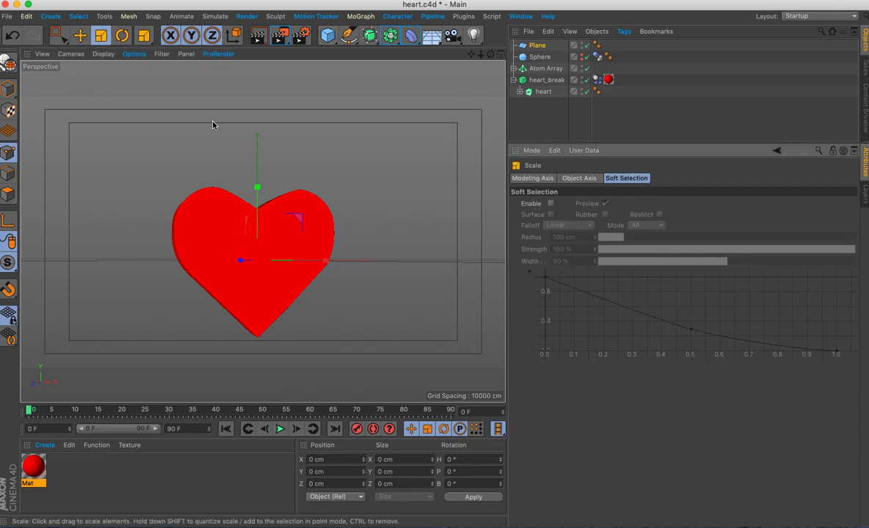
drag(470, 179, 321, 165)
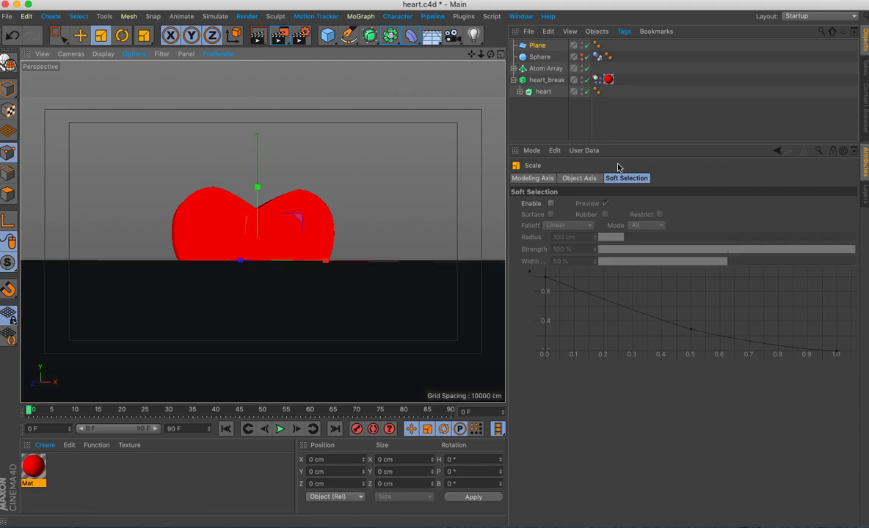
Set the Plane's Orientation to +Z so it stands upright as a backdrop.
click(537, 45)
click(608, 252)
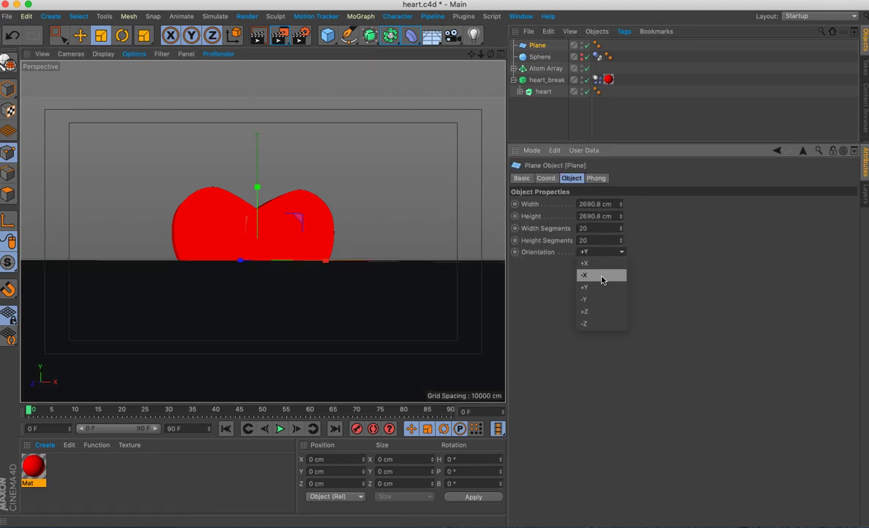
click(603, 276)
drag(481, 55, 549, 141)
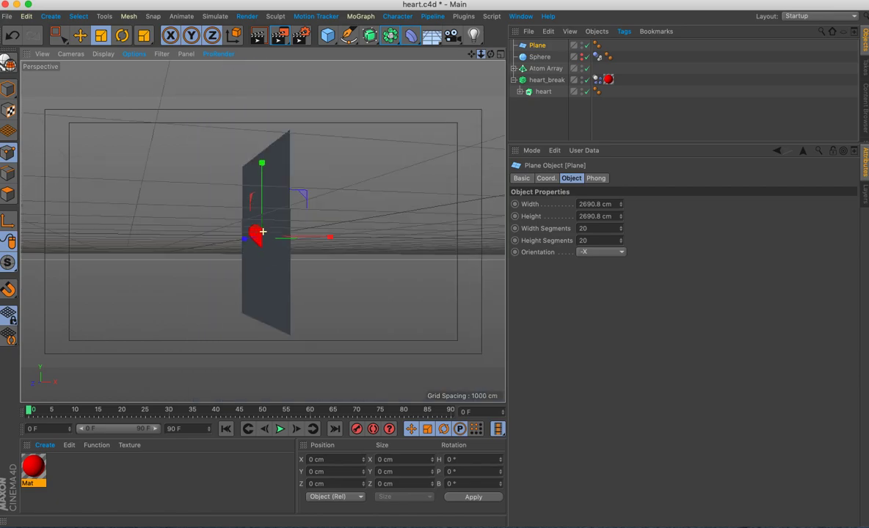
click(599, 252)
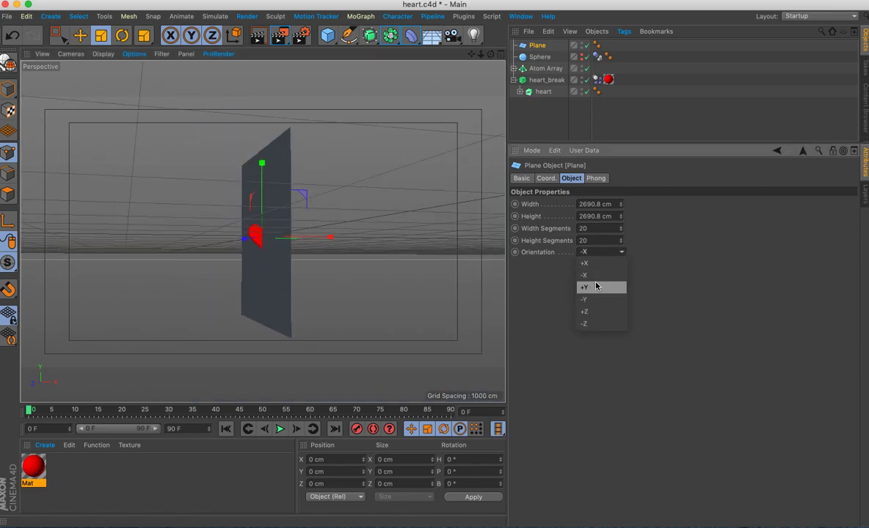
click(597, 289)
click(599, 253)
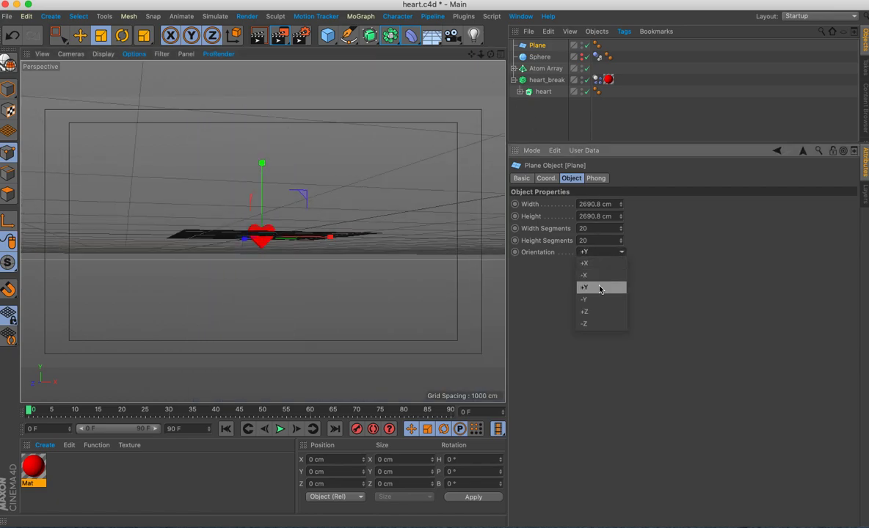
click(599, 299)
click(598, 252)
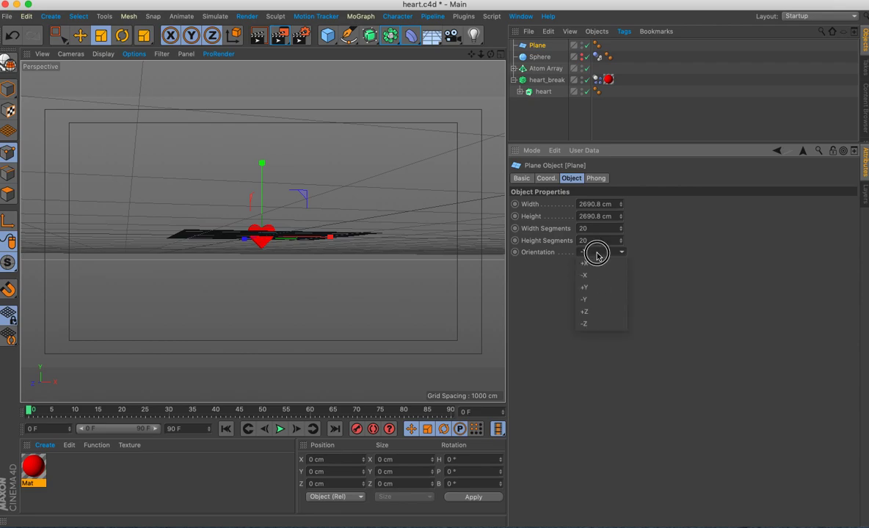
click(598, 312)
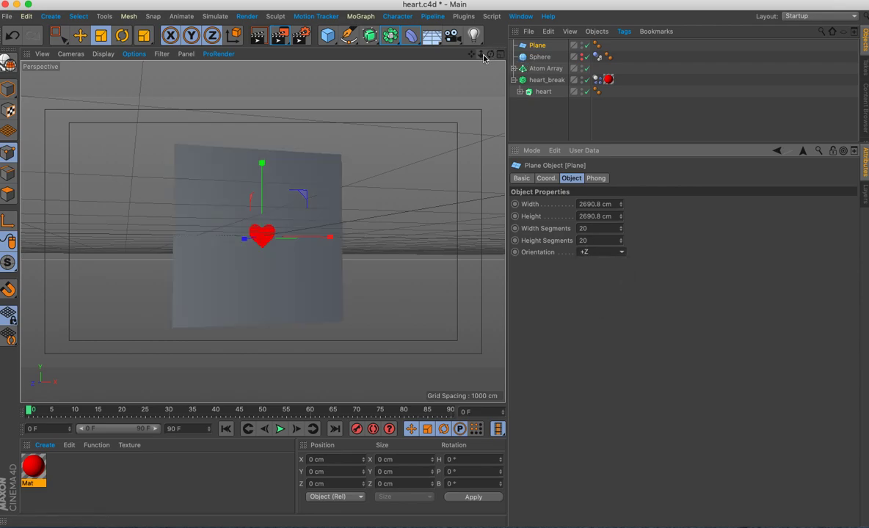
drag(484, 58, 262, 231)
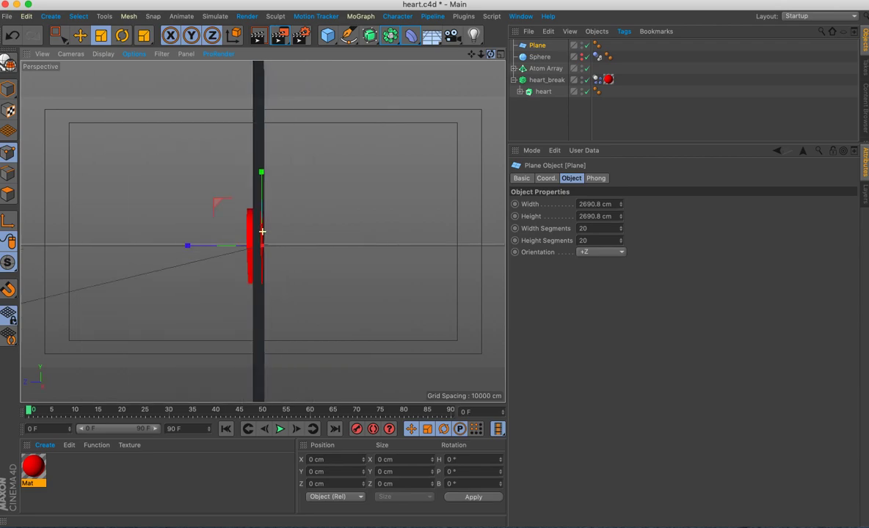
click(80, 35)
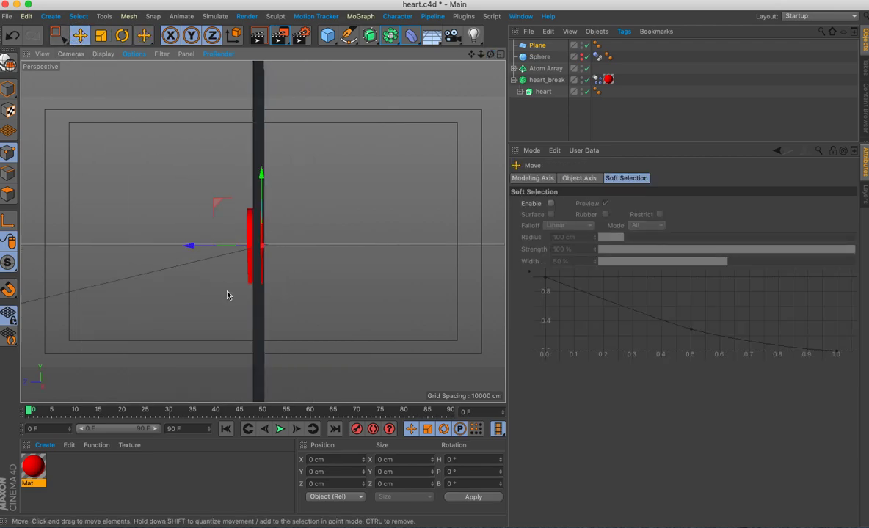
Slide the Plane along X and push it about 15 cm back in depth.
drag(187, 246, 181, 243)
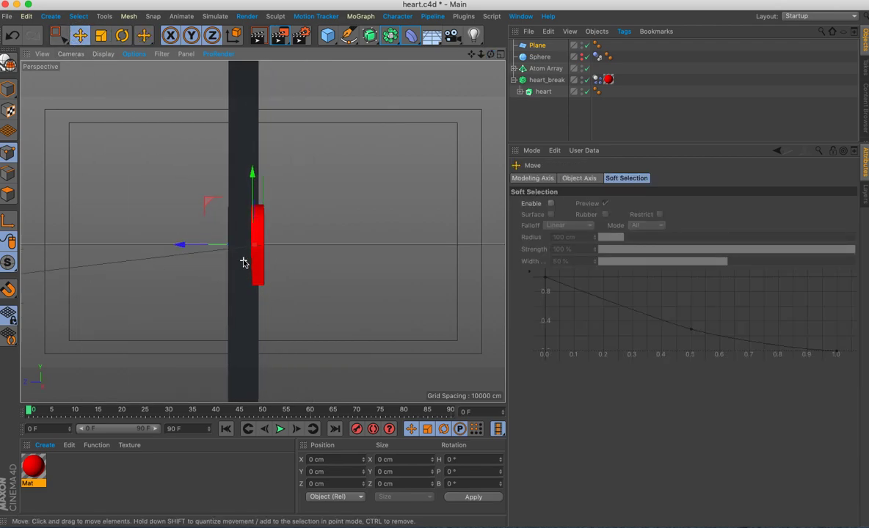
scroll(245, 262, up, 2)
scroll(242, 260, up, 2)
drag(481, 56, 482, 59)
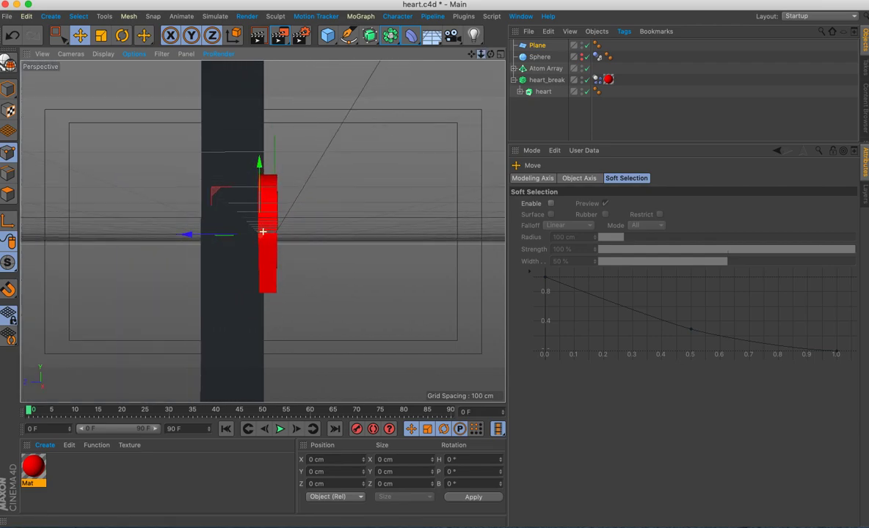
drag(482, 58, 263, 232)
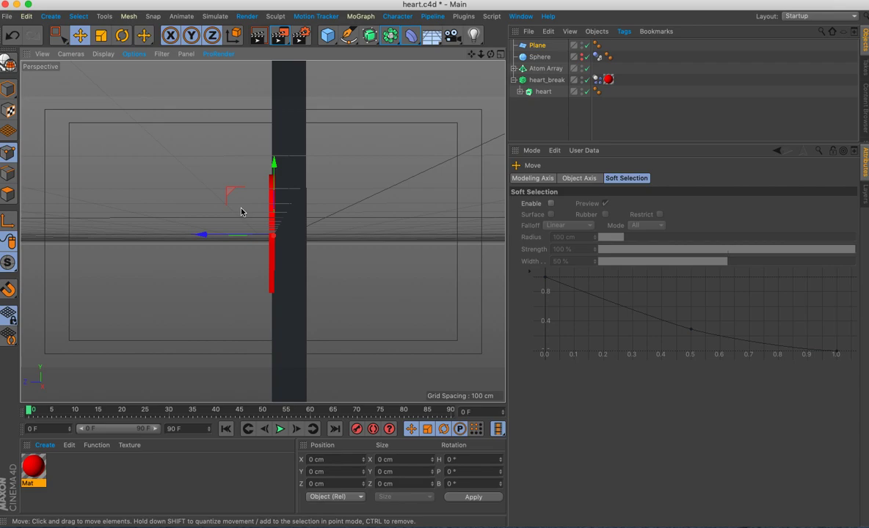
drag(202, 235, 200, 232)
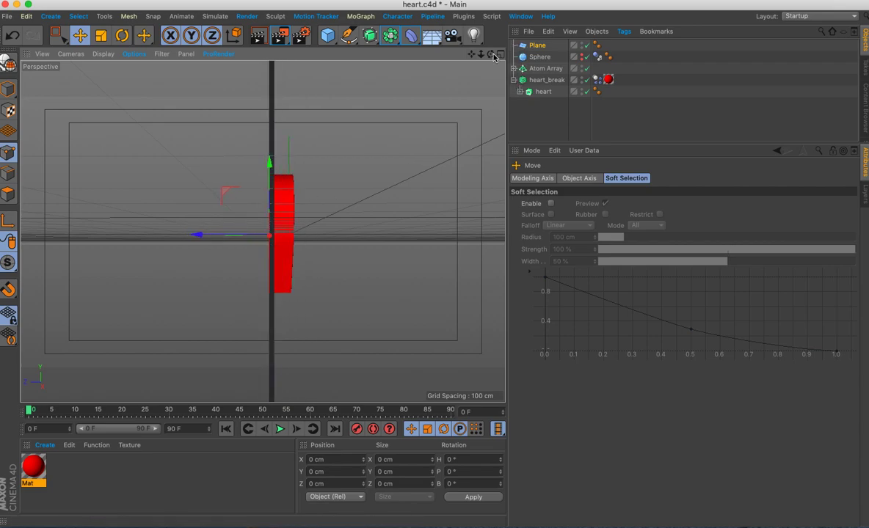
Nudge the Plane slightly sideways and orbit to see the heart face-on before it.
key(ctrl+shift+z)
key(ctrl+shift+z)
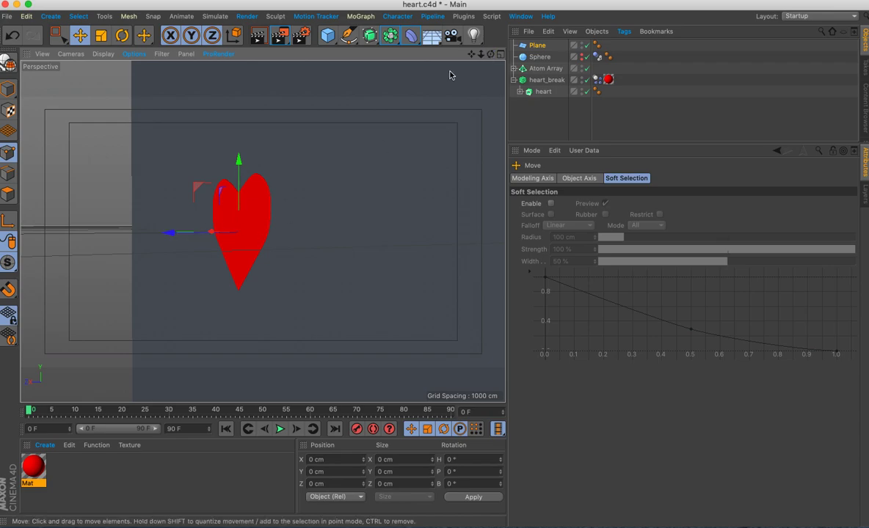
key(ctrl+shift+z)
key(ctrl+shift+z)
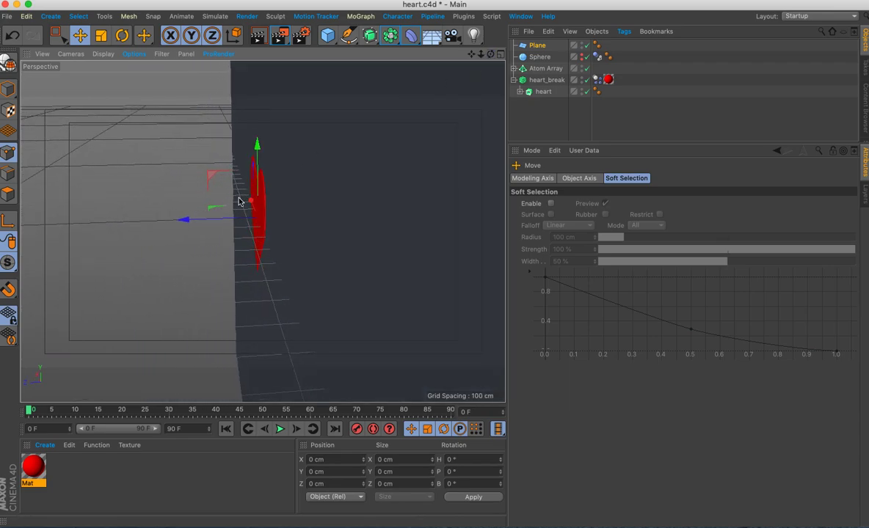
drag(185, 219, 188, 222)
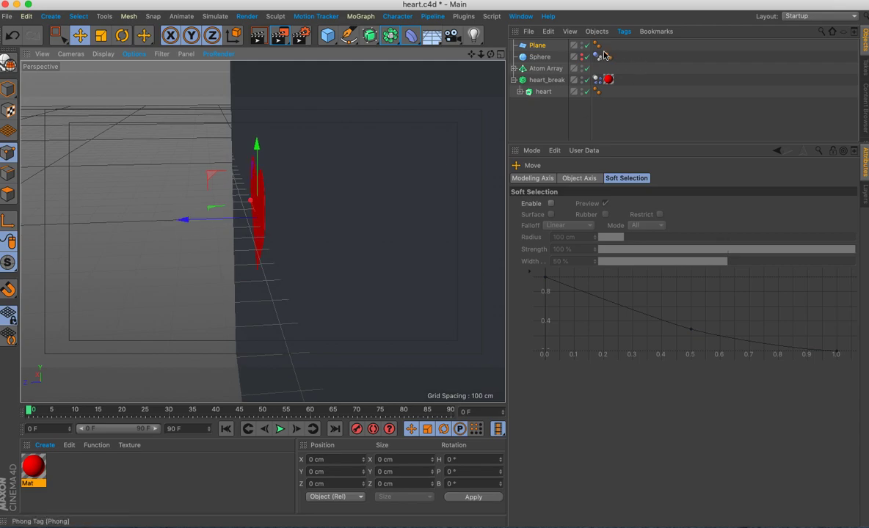
mouse_move(494, 55)
mouse_down()
mouse_move(477, 55)
mouse_move(263, 232)
mouse_up()
drag(492, 55, 262, 232)
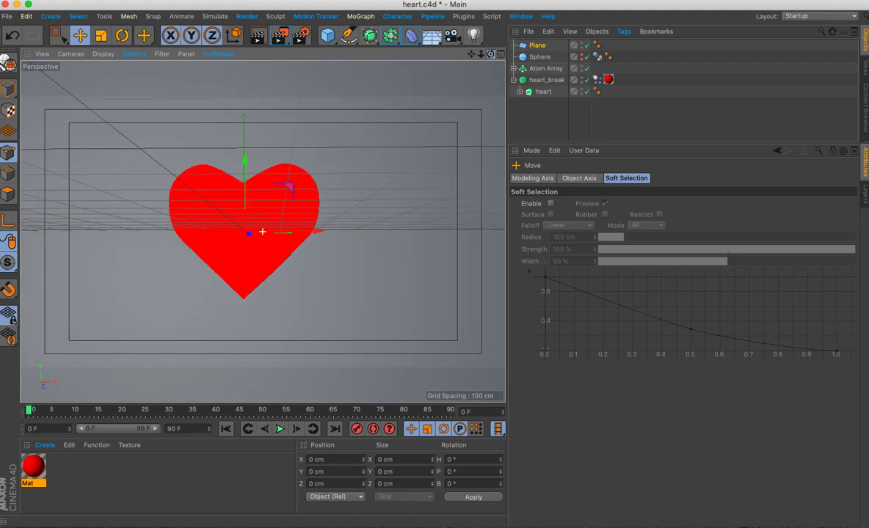
Add Ambient Occlusion in Render Settings and render the frame to the Picture Viewer.
click(257, 39)
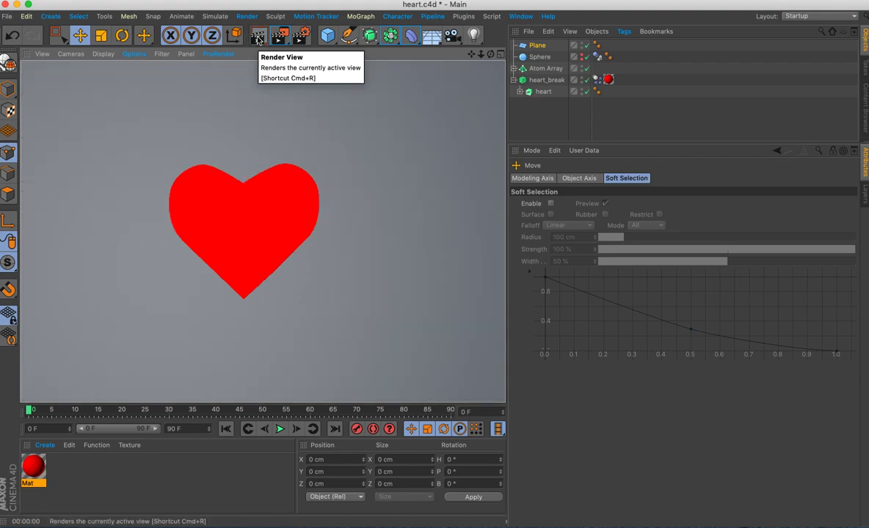
click(300, 39)
click(384, 314)
click(421, 384)
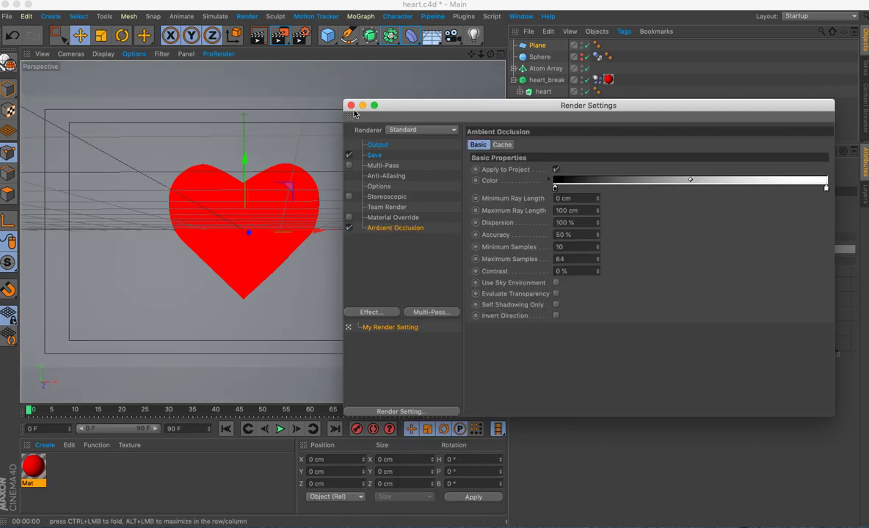
click(351, 105)
click(279, 37)
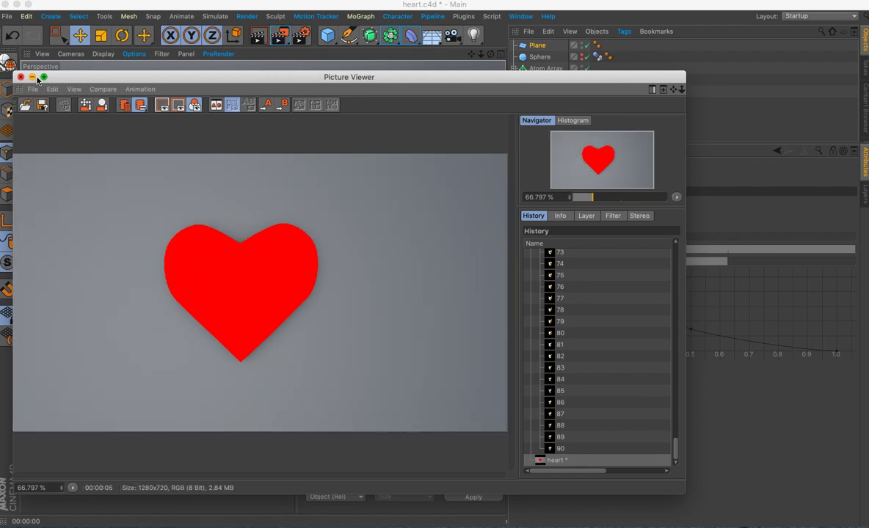
Orbit above the heart, zoom in, and render a viewport preview.
click(22, 76)
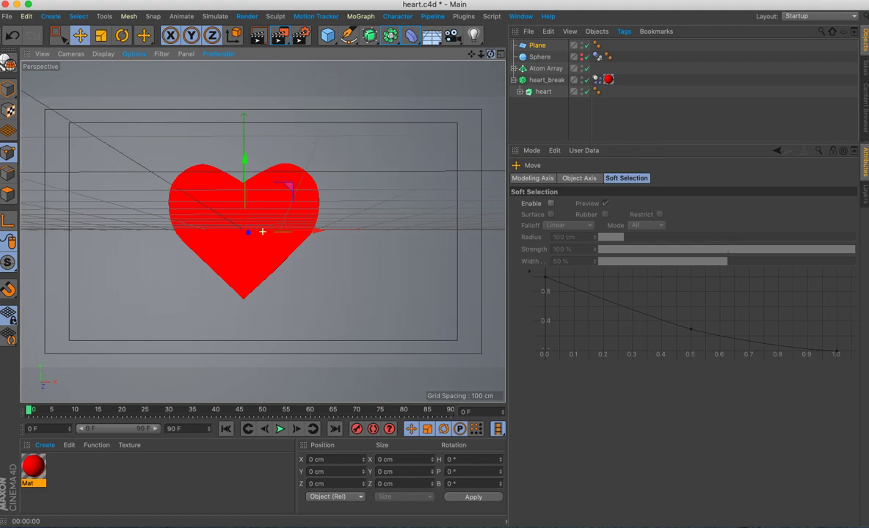
mouse_move(262, 183)
alt+mouse_down()
mouse_move(262, 238)
mouse_move(264, 229)
alt+mouse_up()
drag(482, 58, 499, 51)
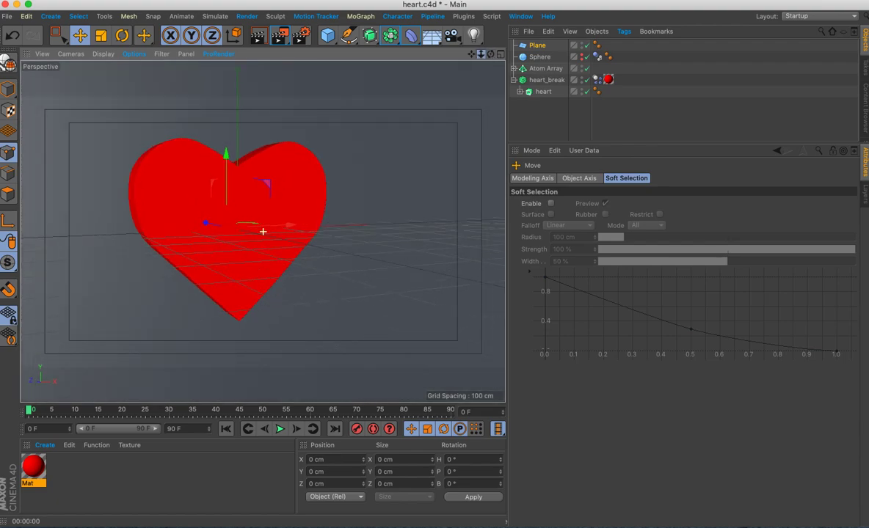
click(259, 37)
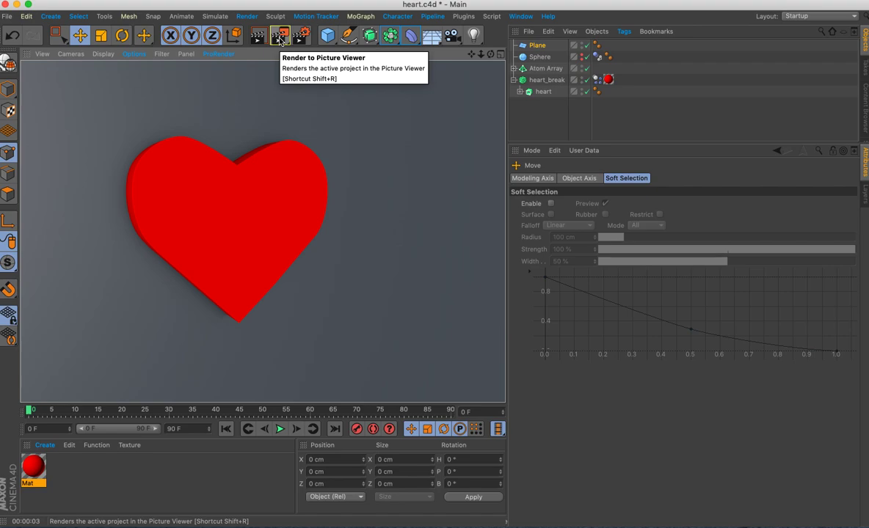
Play the animation to frame 26 and render the shattering heart to the Picture Viewer.
click(281, 428)
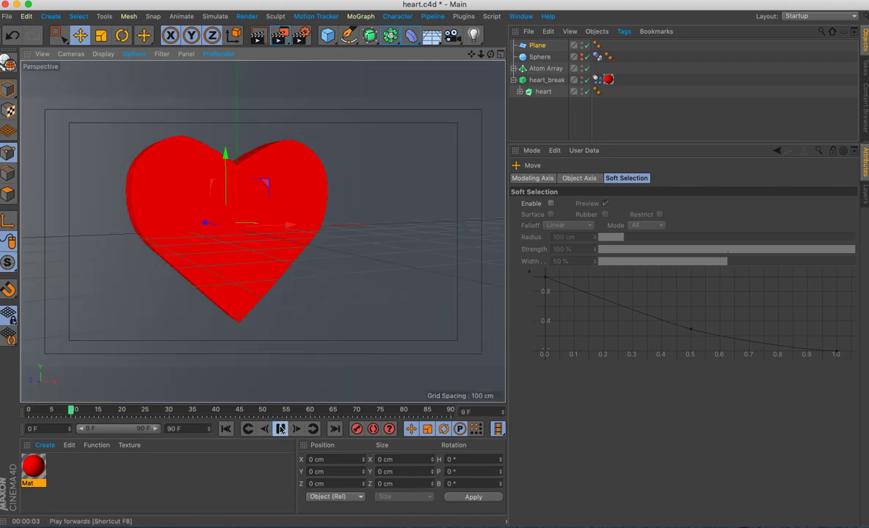
click(280, 34)
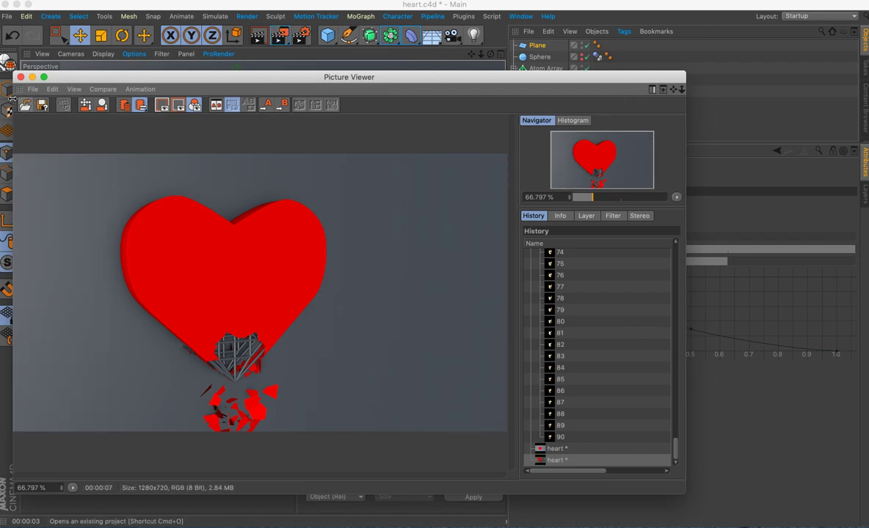
click(21, 77)
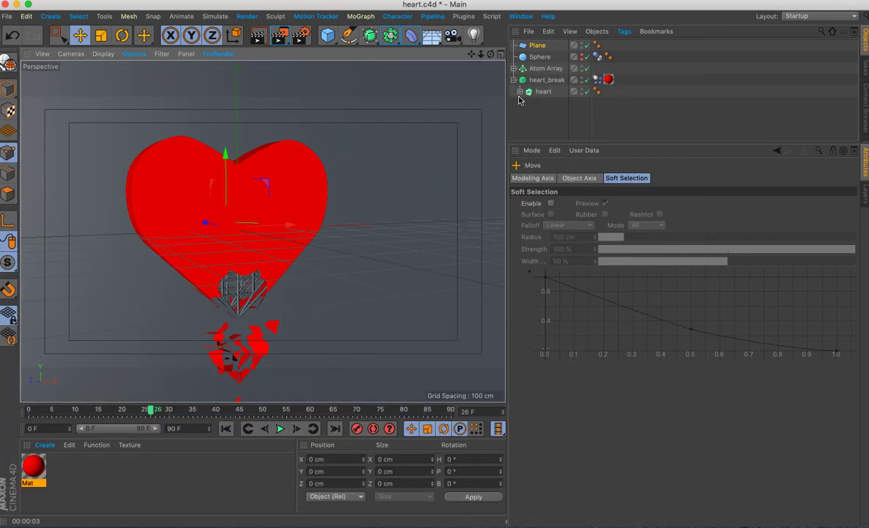
click(535, 46)
Convert the Sphere to a Null and move it about 75 cm up and right.
click(538, 57)
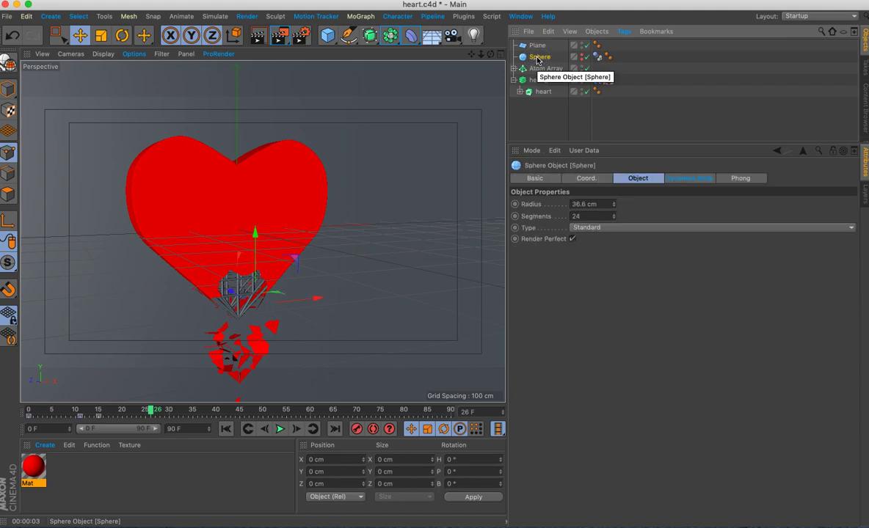
key(alt+g)
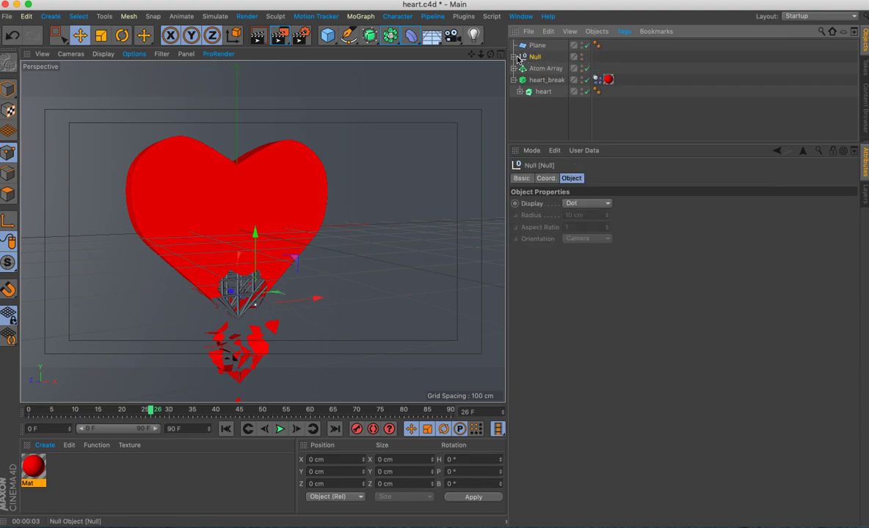
drag(253, 234, 265, 186)
drag(316, 188, 381, 181)
Shift the Null further right, play to mid-shatter, and render a preview frame.
click(279, 429)
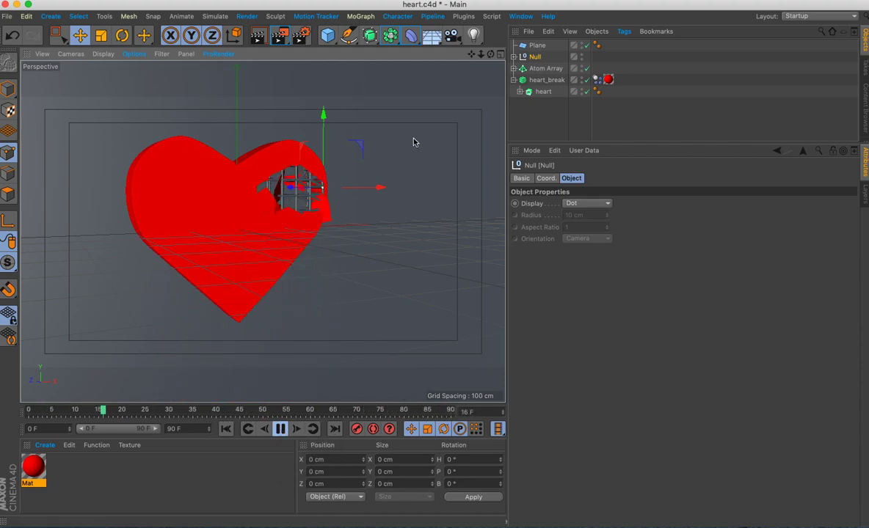
click(281, 433)
drag(380, 187, 415, 188)
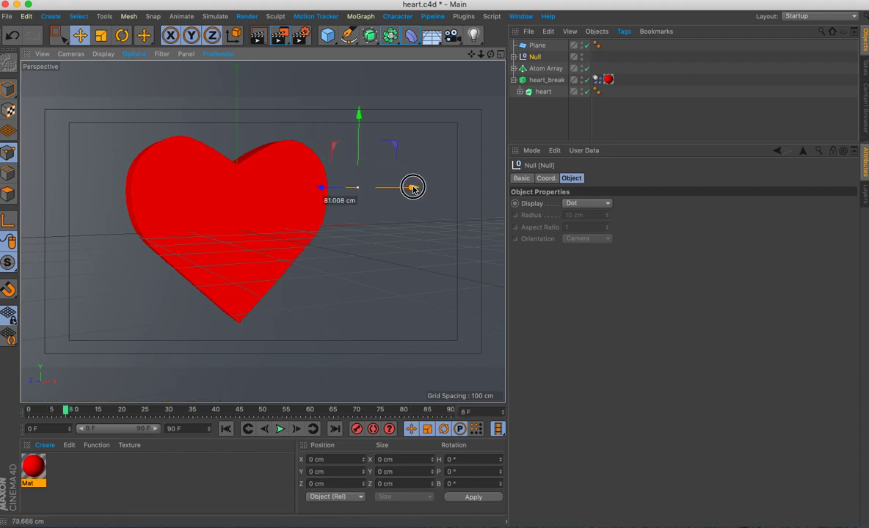
click(280, 429)
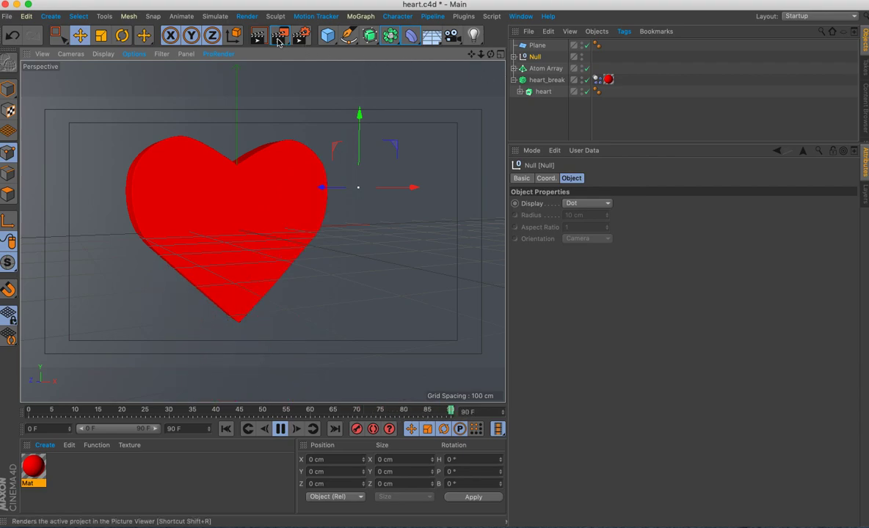
key(F8)
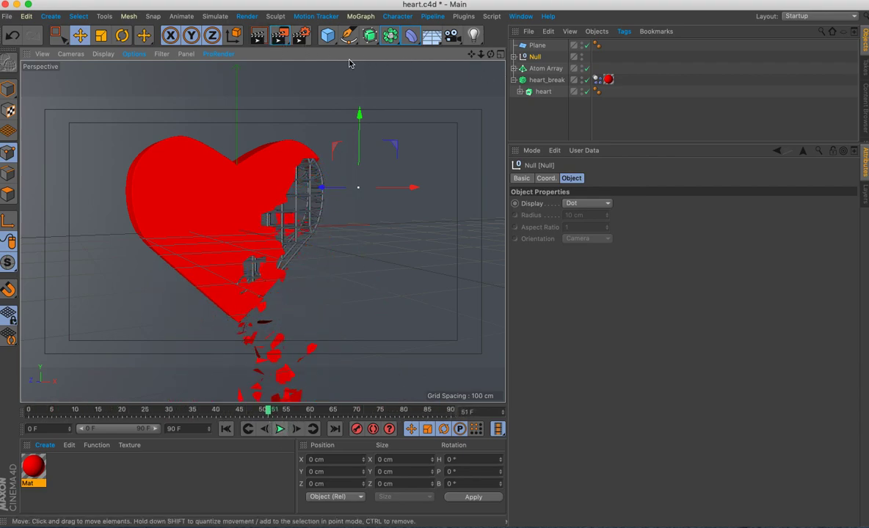
click(257, 36)
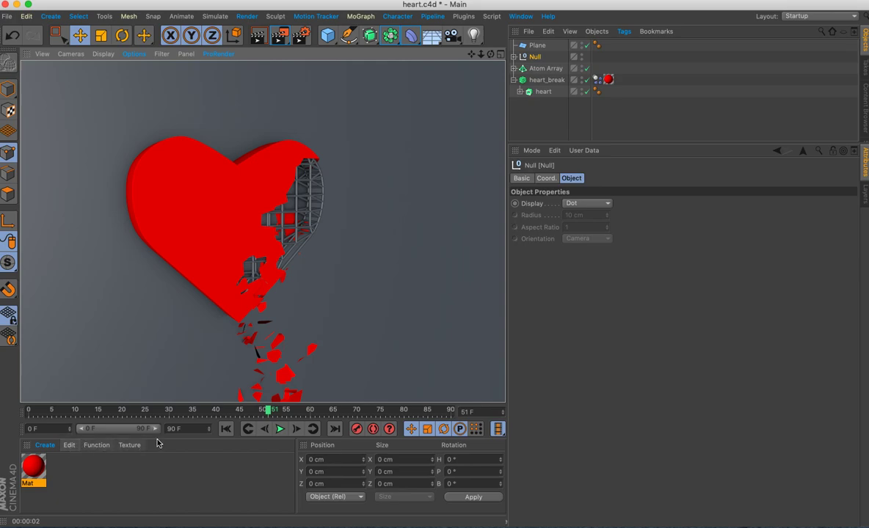
Create material Mat.1, open it in the Material Editor, and list the colour texture's Effects shaders.
double_click(61, 471)
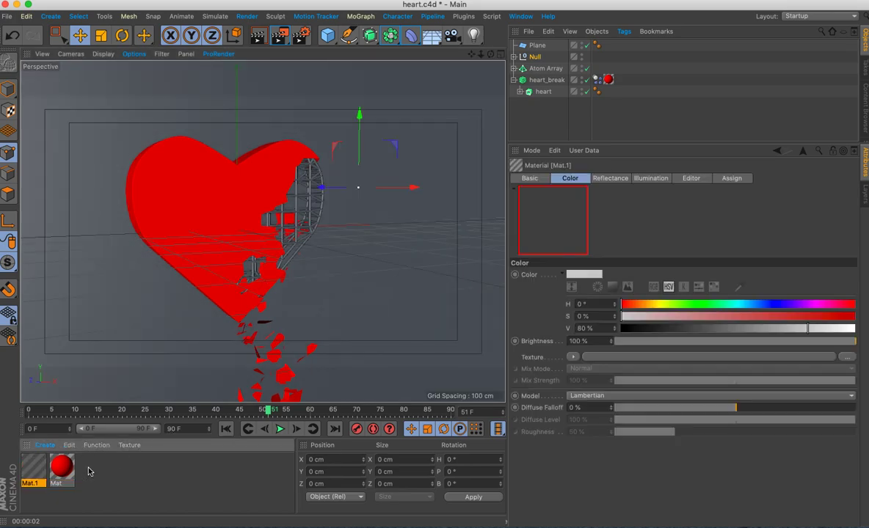
double_click(33, 469)
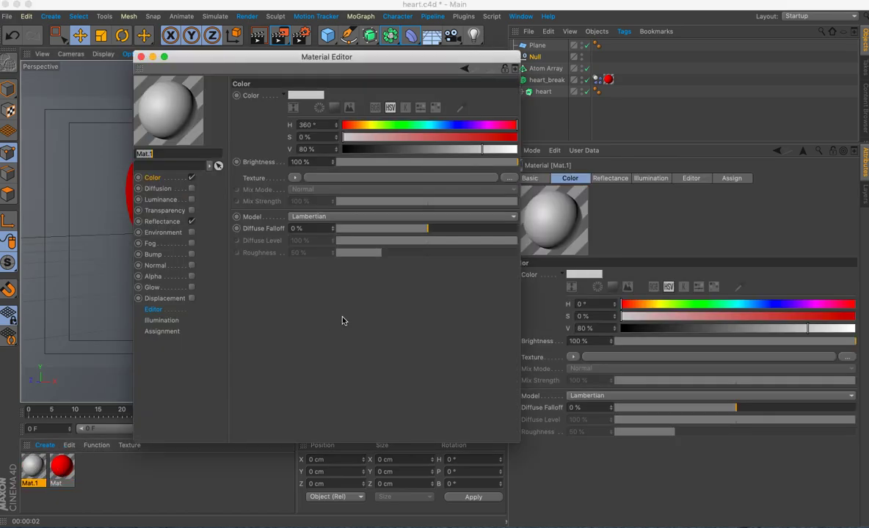
click(295, 179)
mouse_move(316, 411)
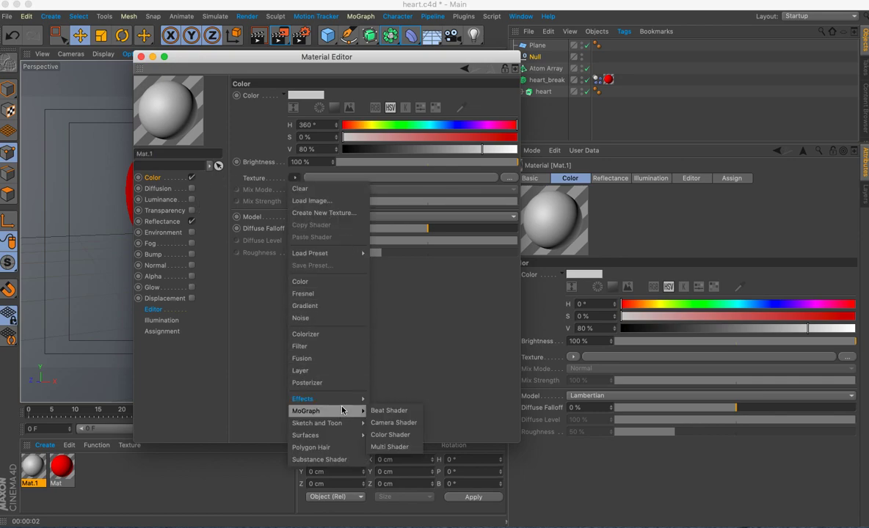
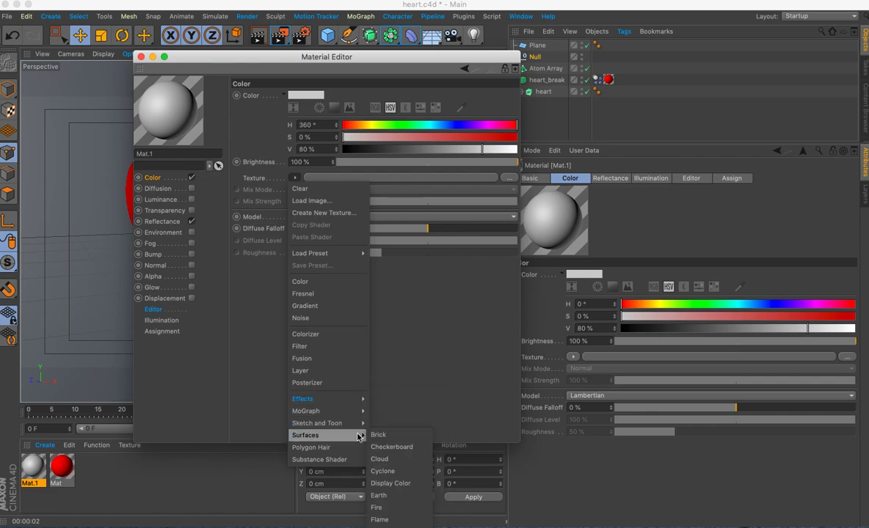
Load a Rust shader as Mat.1's colour texture and open its shader settings.
click(392, 497)
click(381, 514)
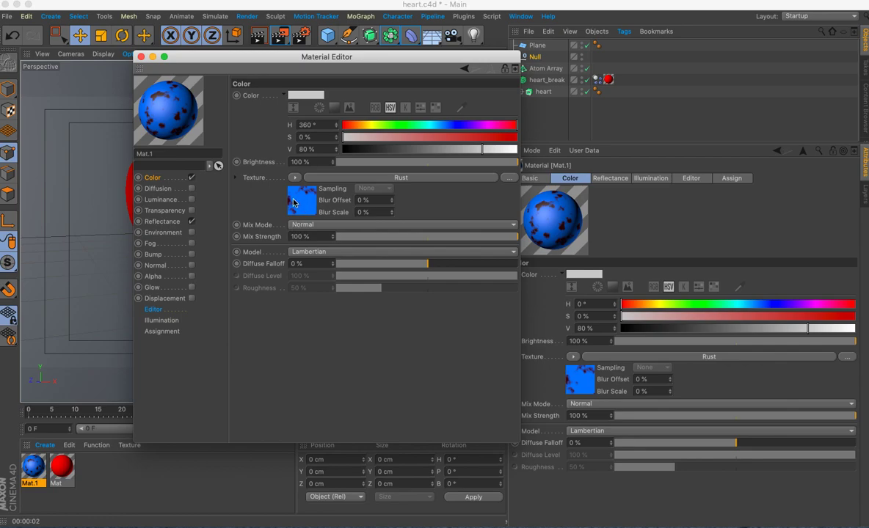
double_click(44, 472)
click(309, 215)
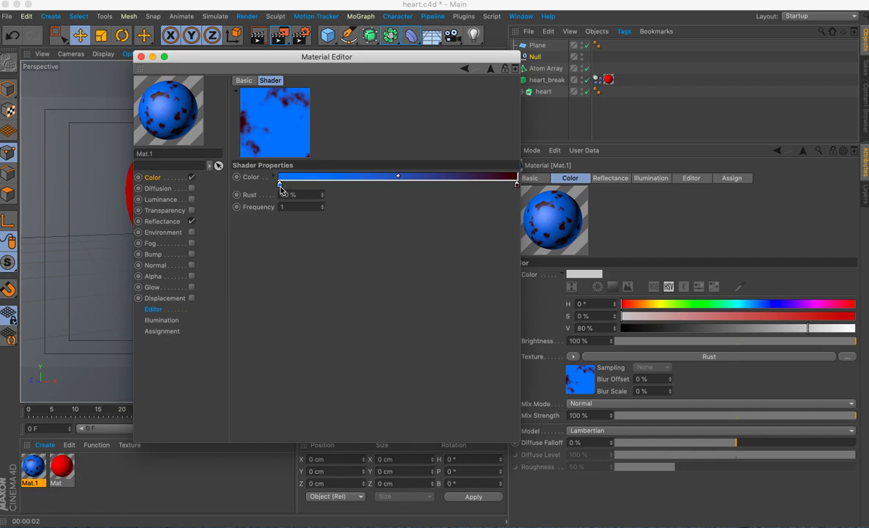
Set the Rust gradient's left knot to dark grey and its right knot to bright orange.
double_click(280, 185)
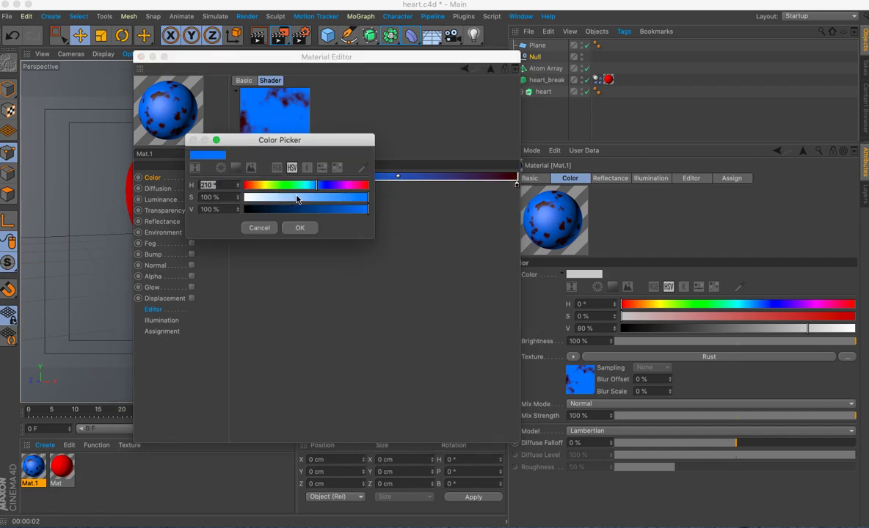
drag(293, 199, 307, 200)
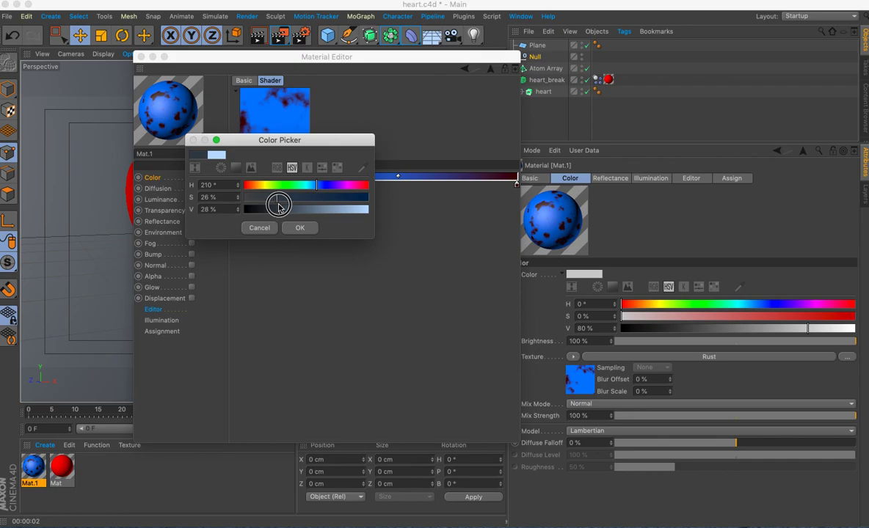
click(299, 226)
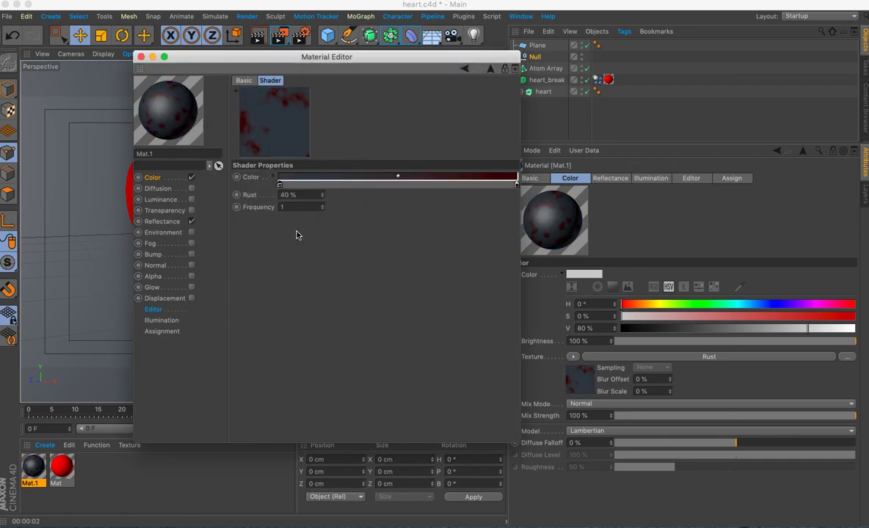
double_click(517, 186)
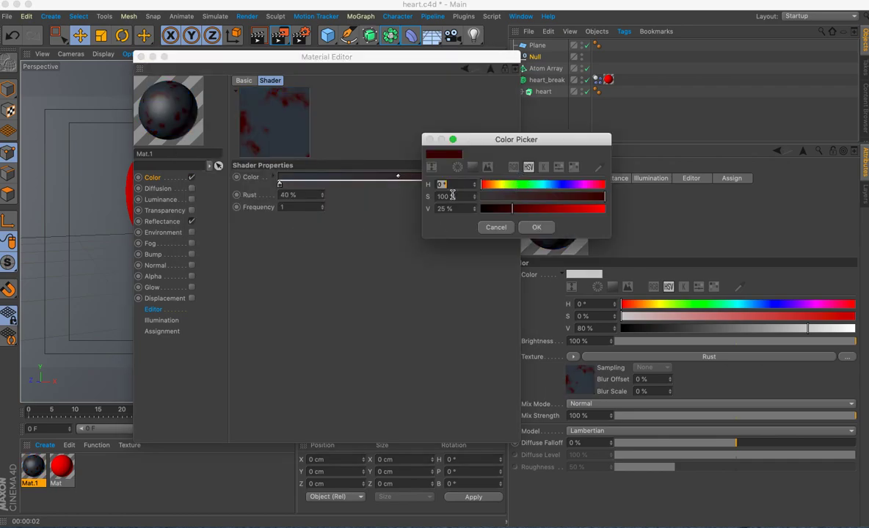
drag(514, 211, 595, 199)
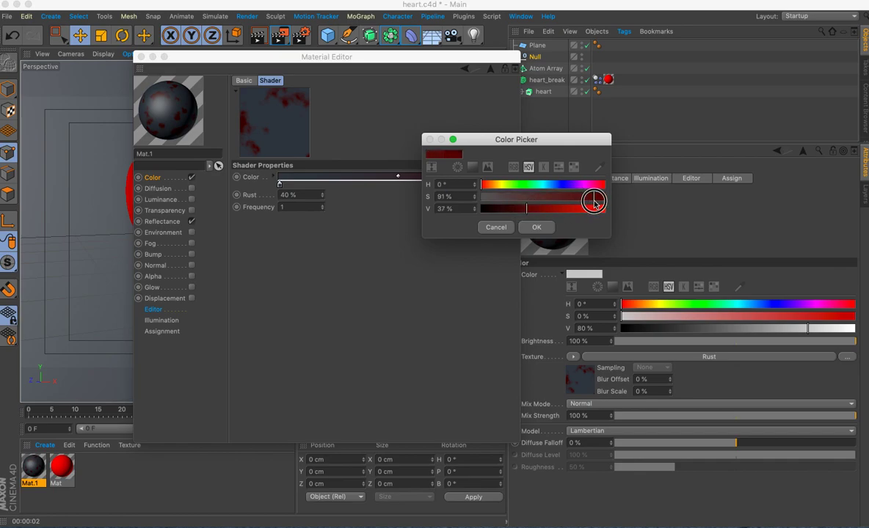
drag(504, 188, 492, 185)
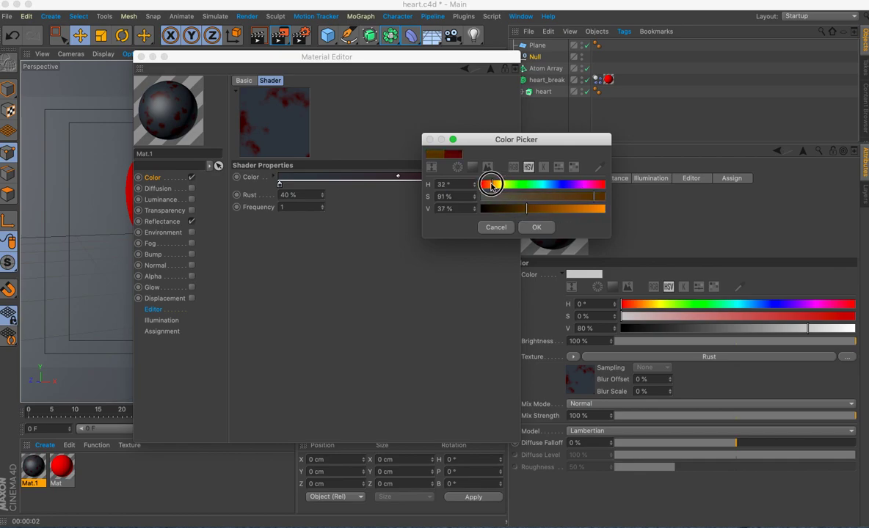
drag(528, 211, 537, 209)
drag(595, 196, 606, 197)
click(537, 228)
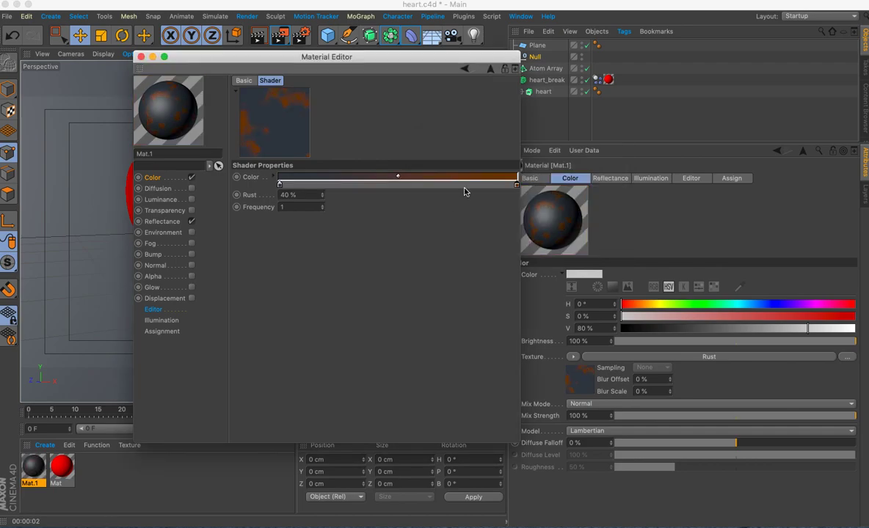
Set Rust to 47% and Frequency to 1.34, turn off reflectance, and apply Mat.1 to Atom Array.
drag(323, 200, 321, 198)
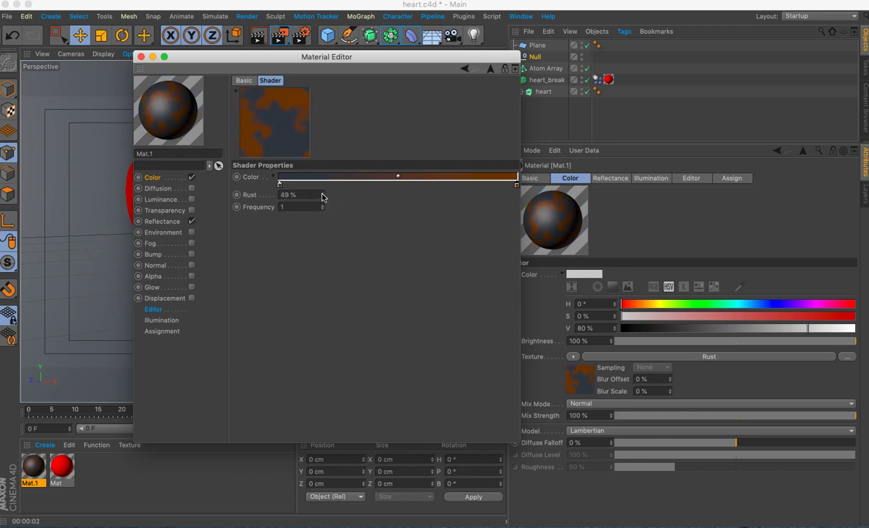
drag(322, 201, 322, 202)
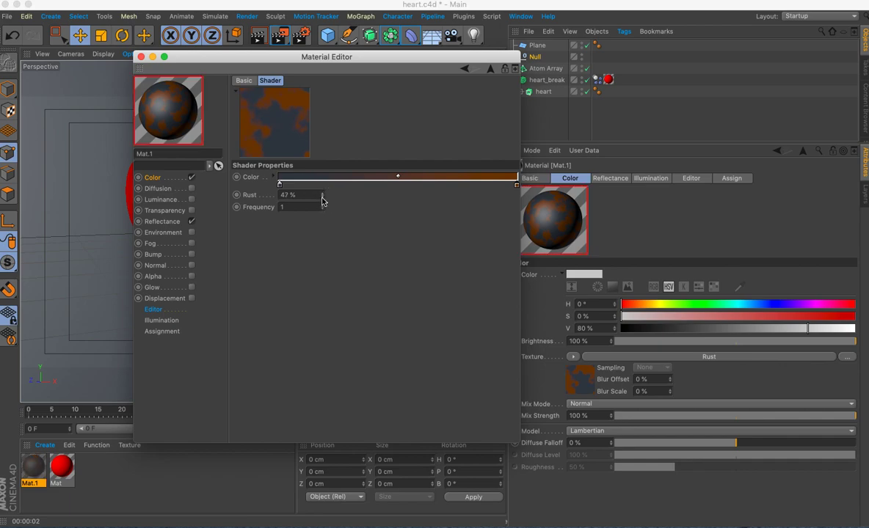
click(191, 222)
drag(324, 210, 323, 210)
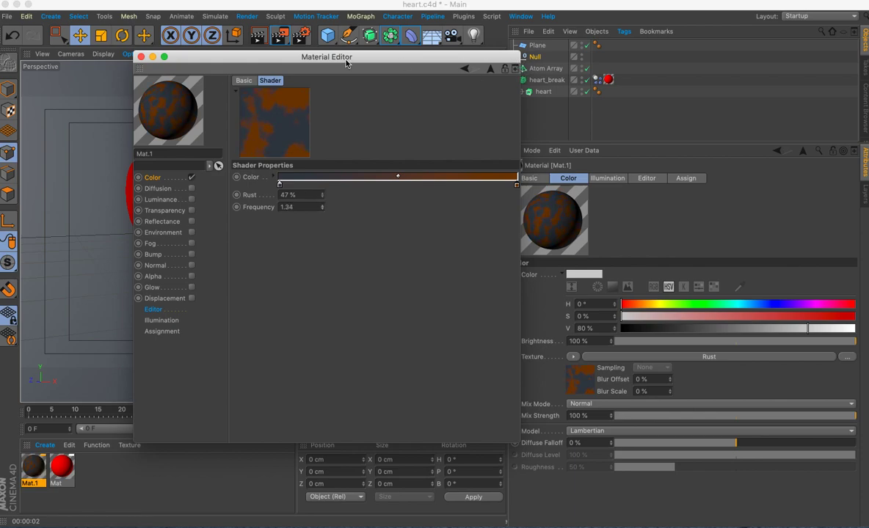
click(141, 57)
drag(33, 470, 536, 69)
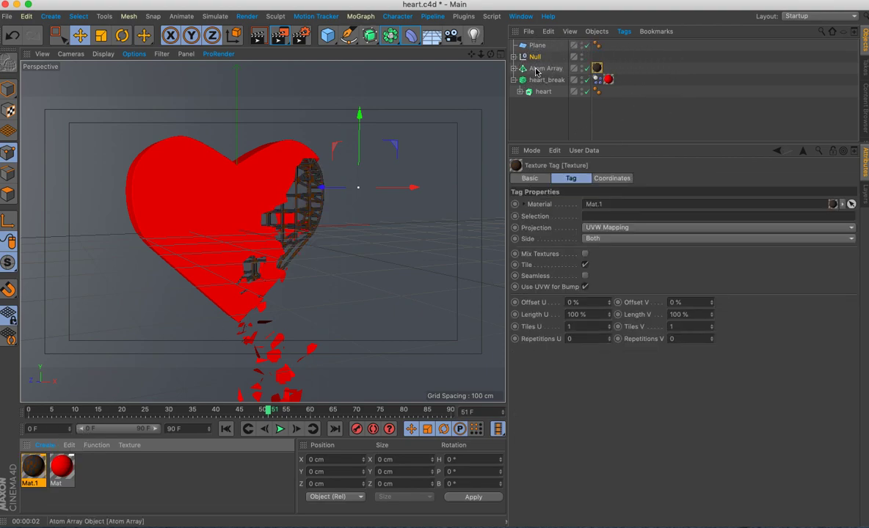
Render the viewport to preview the rusty cage and backdrop, then duplicate Mat.1.
click(259, 36)
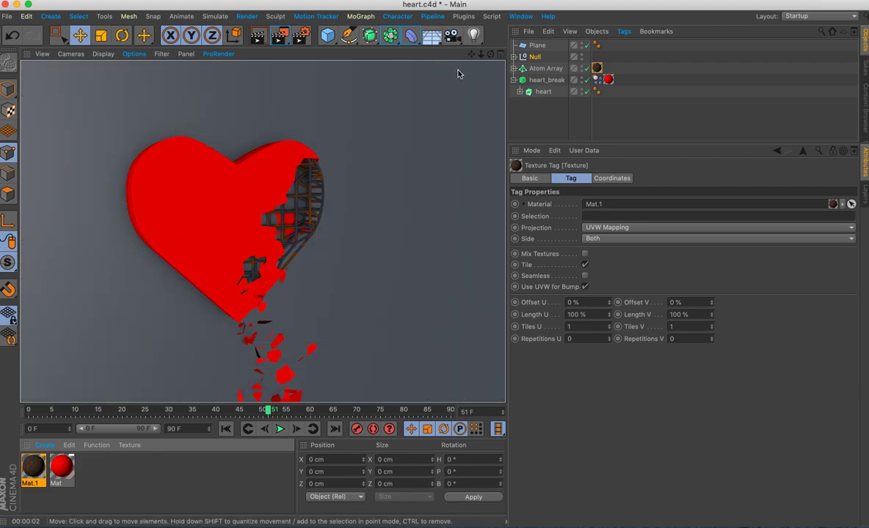
click(56, 365)
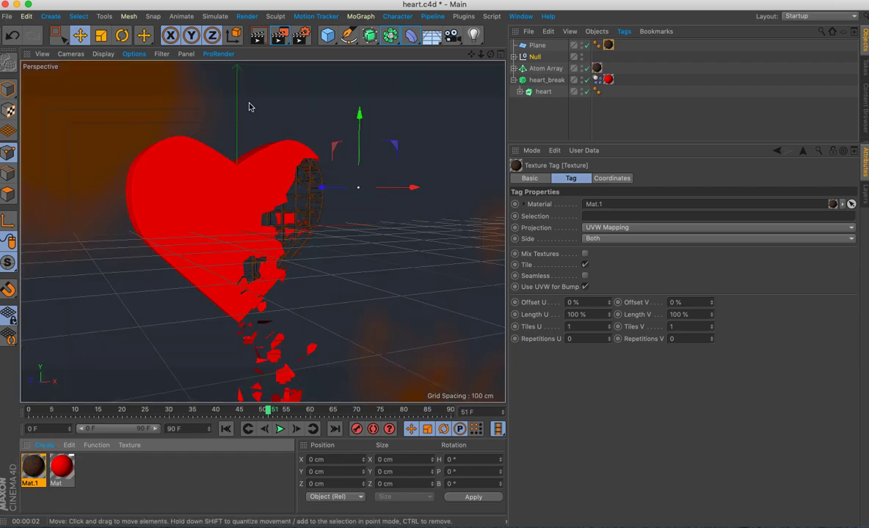
click(258, 35)
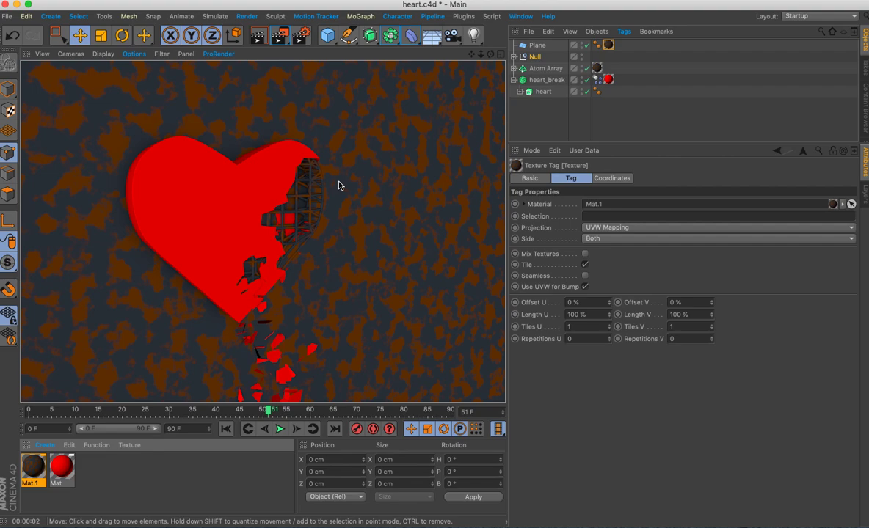
ctrl+drag(40, 466, 155, 460)
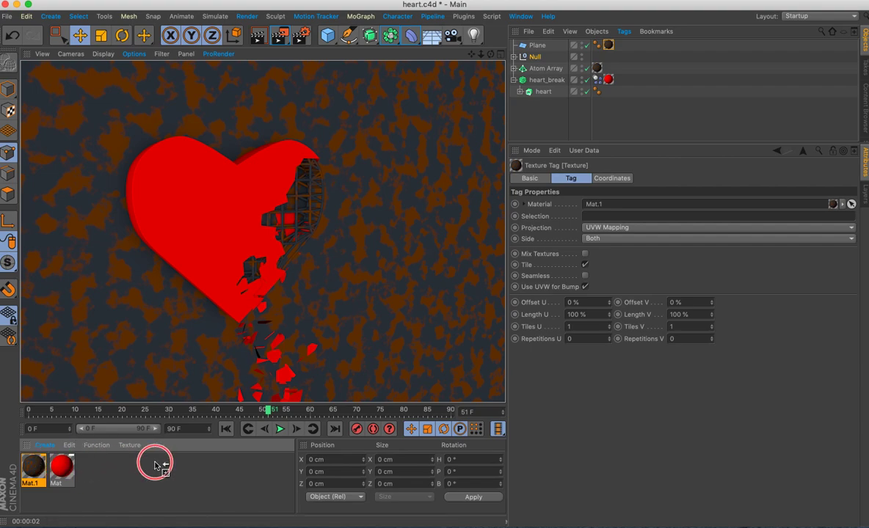
Reset Mat.2's Rust to default 40% and Frequency to 1, then apply it to a scene object.
double_click(91, 470)
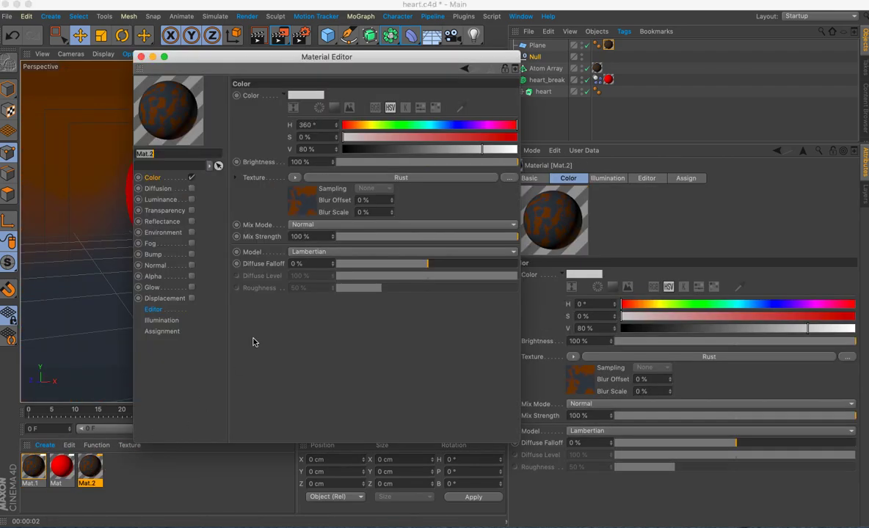
click(307, 203)
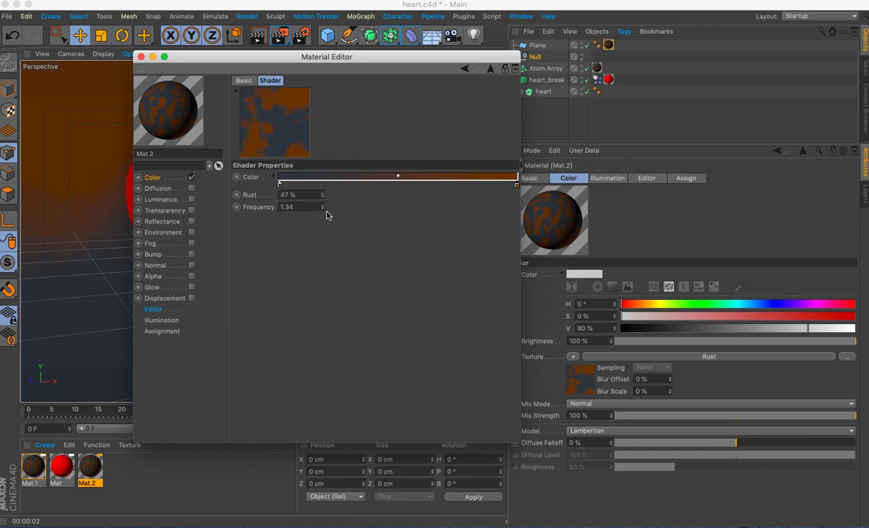
right_click(254, 196)
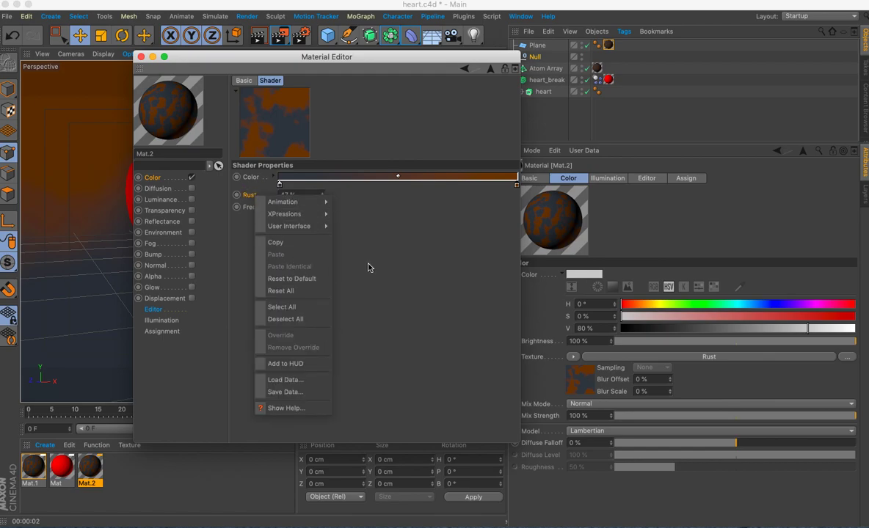
click(356, 270)
right_click(250, 198)
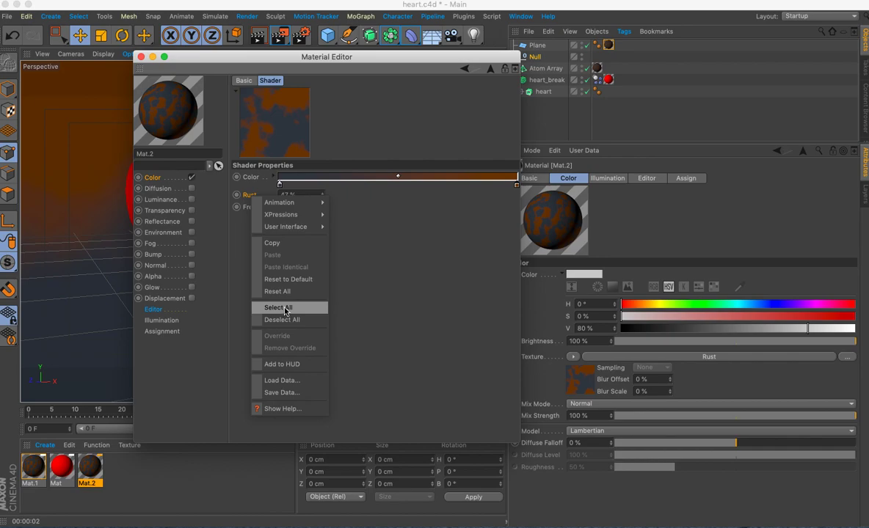
click(284, 288)
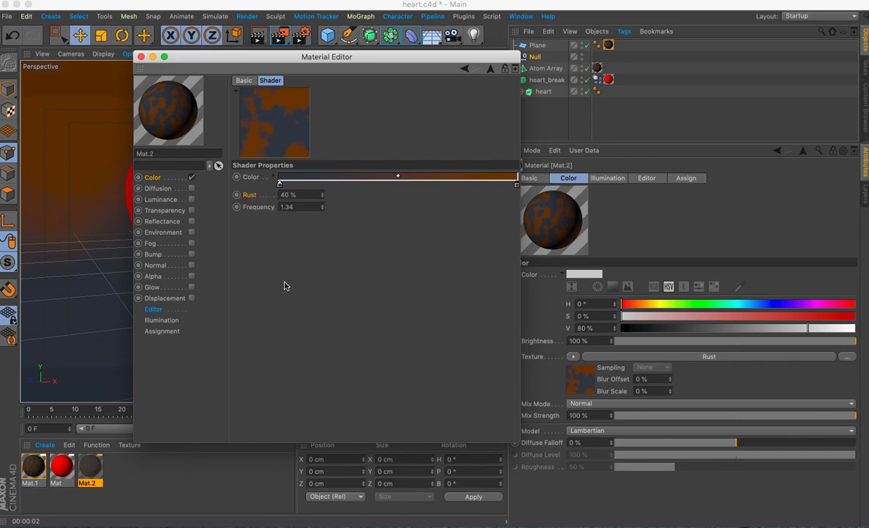
right_click(257, 207)
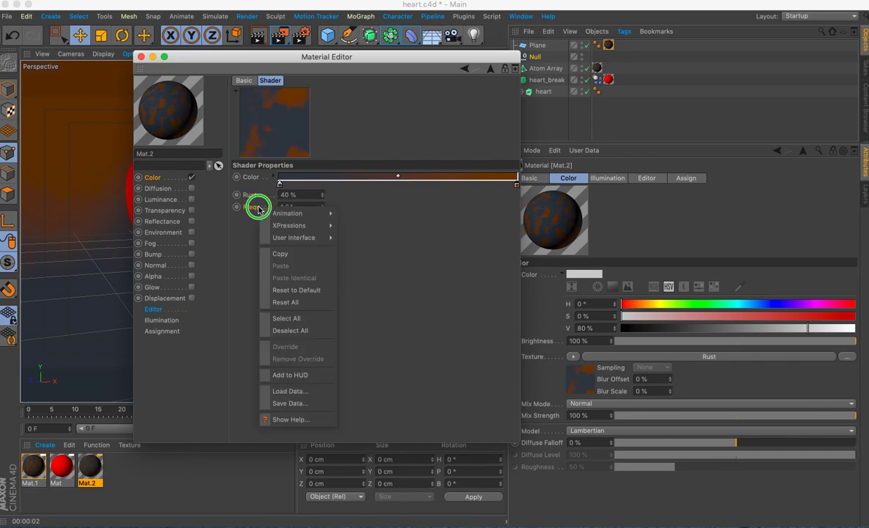
click(294, 290)
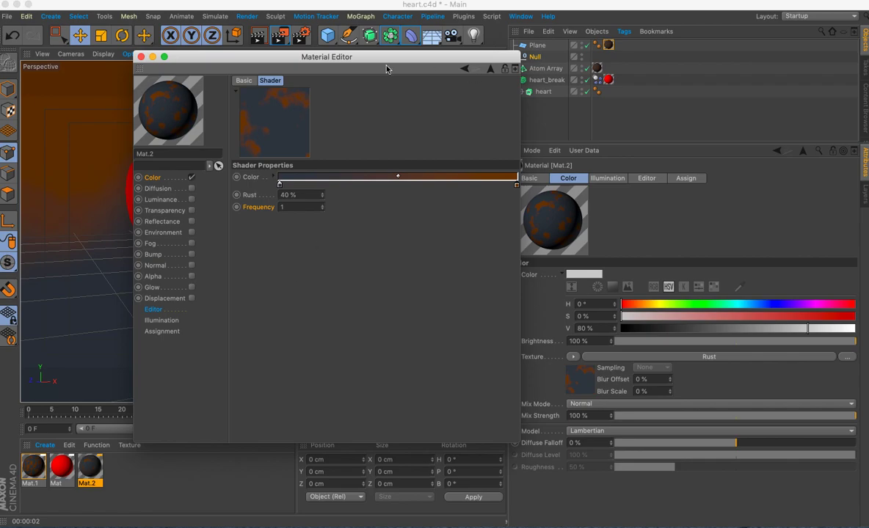
click(140, 57)
drag(99, 471, 566, 68)
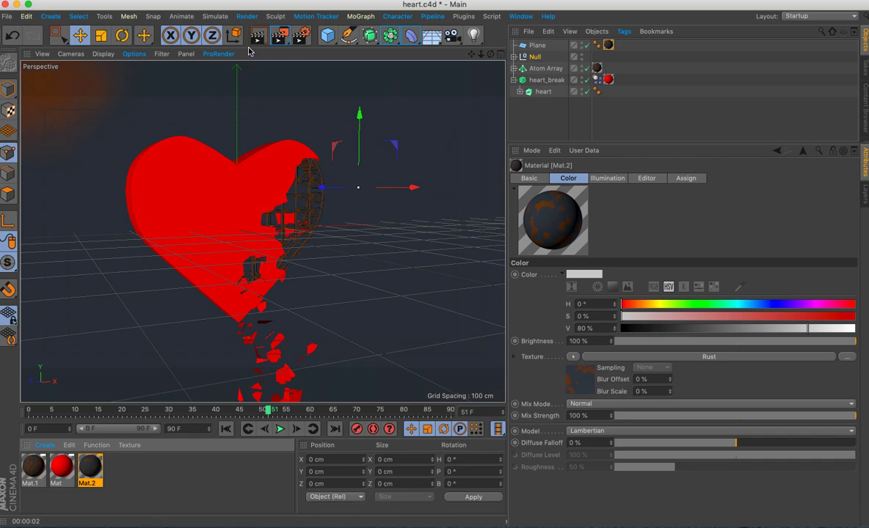
Render to compare, delete the rusty Mat.2, and create a fresh default material.
click(258, 36)
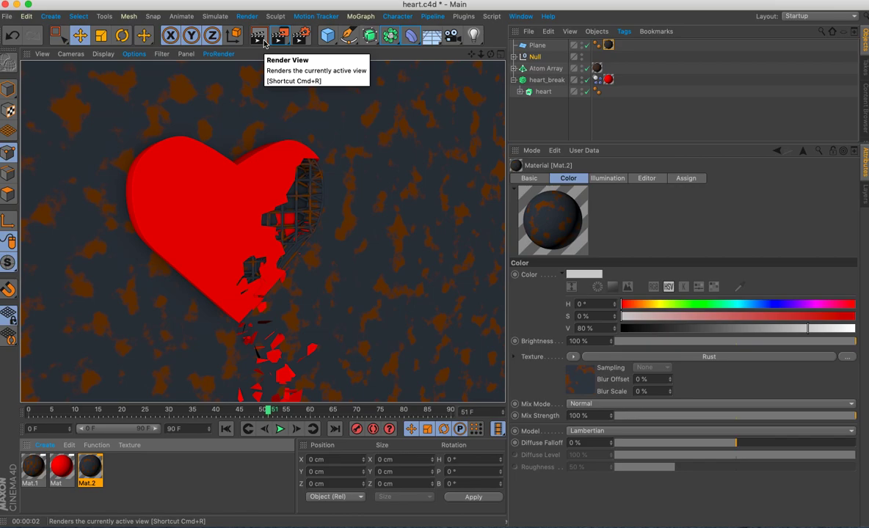
key(Delete)
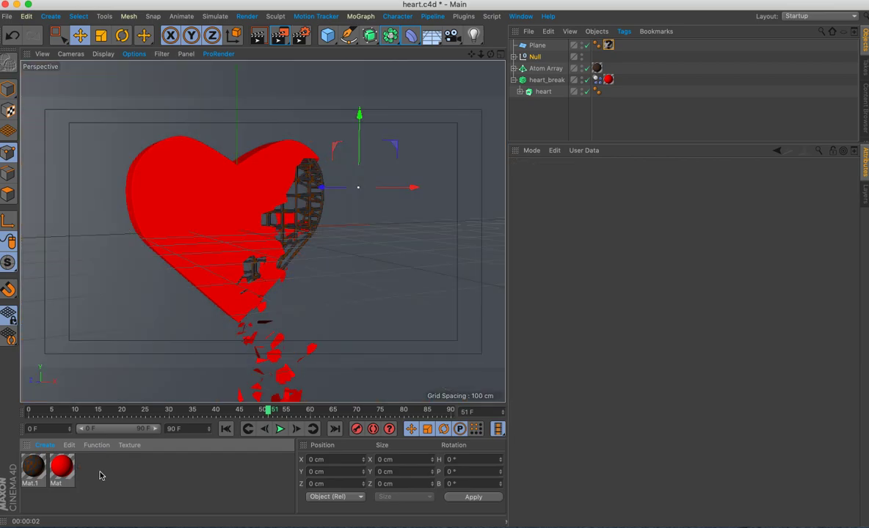
double_click(99, 473)
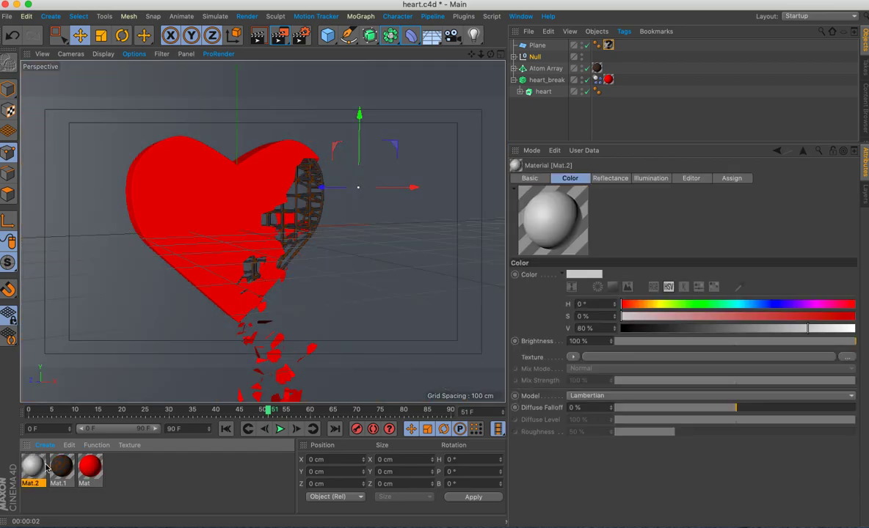
Darken the new Mat.2's colour to 27% value and turn off its reflectance.
double_click(31, 468)
drag(355, 147, 390, 149)
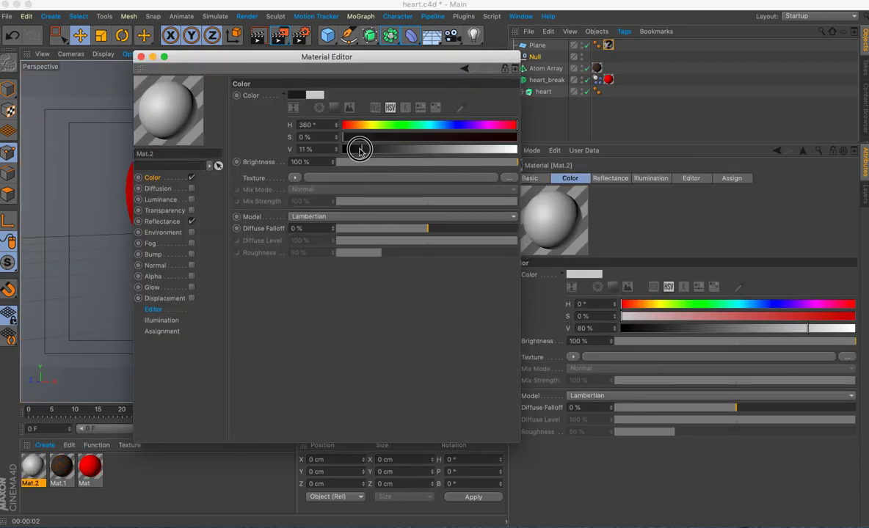
click(191, 222)
click(141, 58)
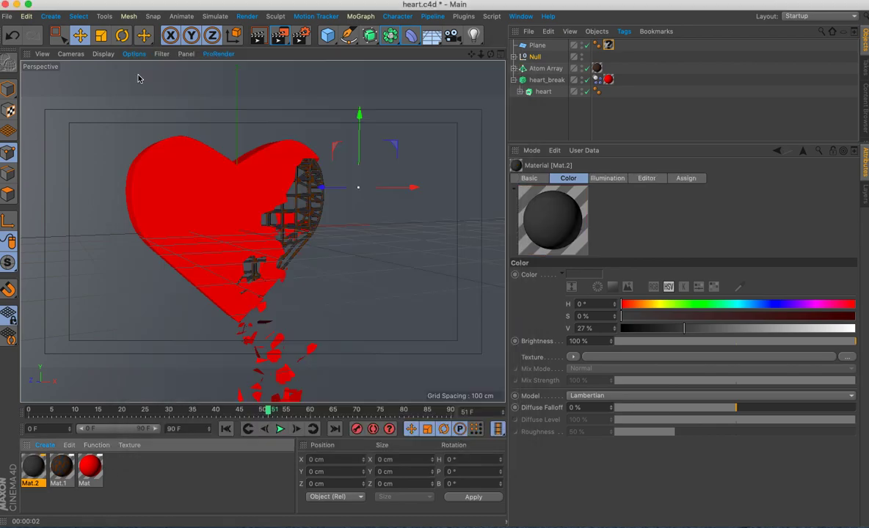
Re-enable reflectance with a Reflection (Legacy) layer: 53% roughness, 3% reflection, 0% specular.
double_click(37, 472)
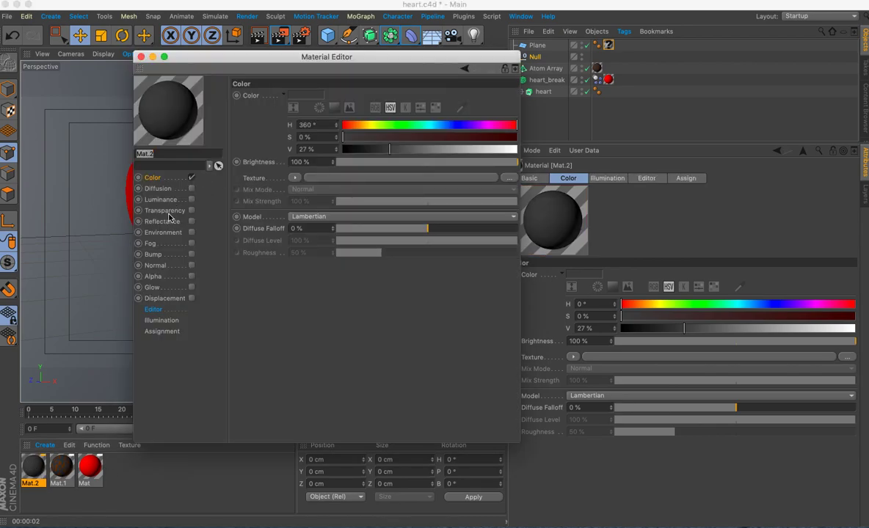
click(191, 222)
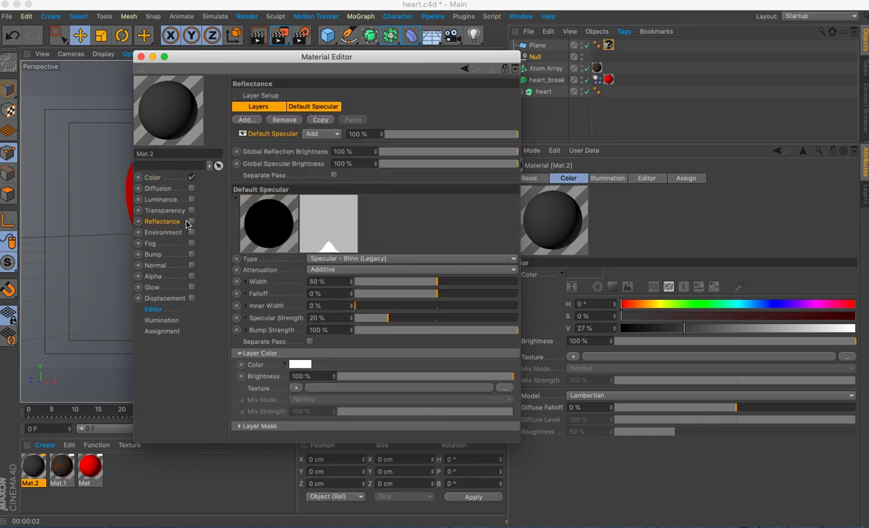
click(250, 122)
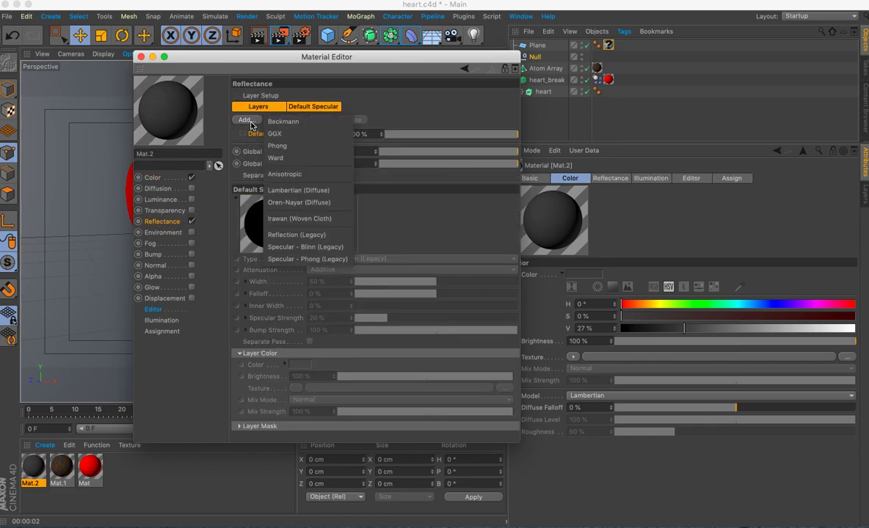
click(292, 236)
mouse_move(325, 308)
mouse_down()
mouse_move(442, 296)
mouse_move(399, 296)
mouse_up()
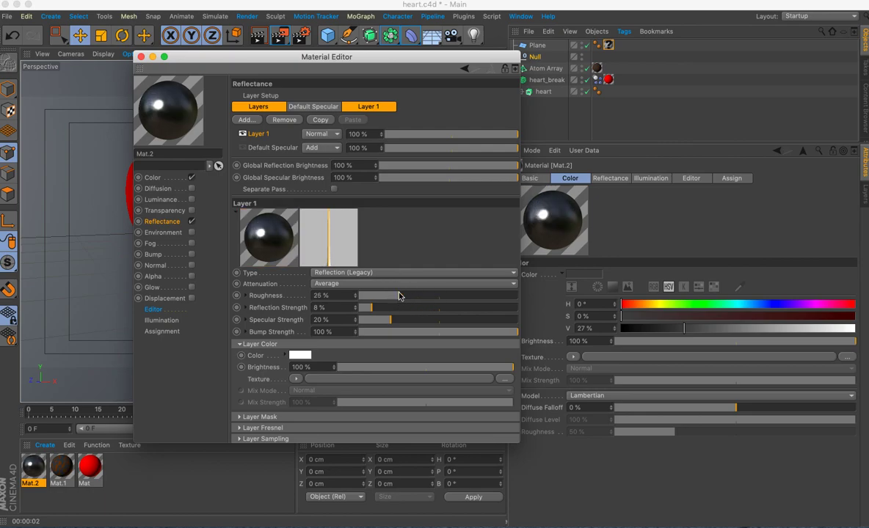
drag(402, 295, 443, 298)
mouse_move(383, 323)
mouse_down()
mouse_move(523, 320)
mouse_move(368, 326)
mouse_up()
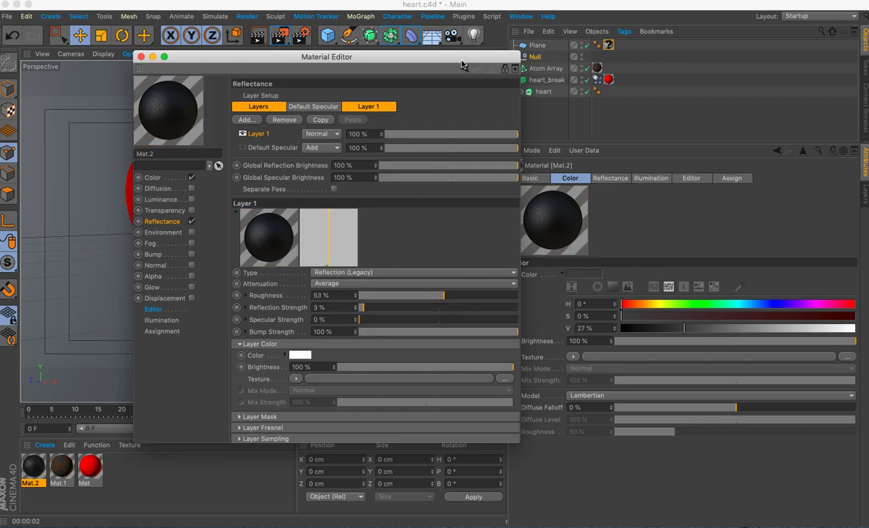
click(141, 56)
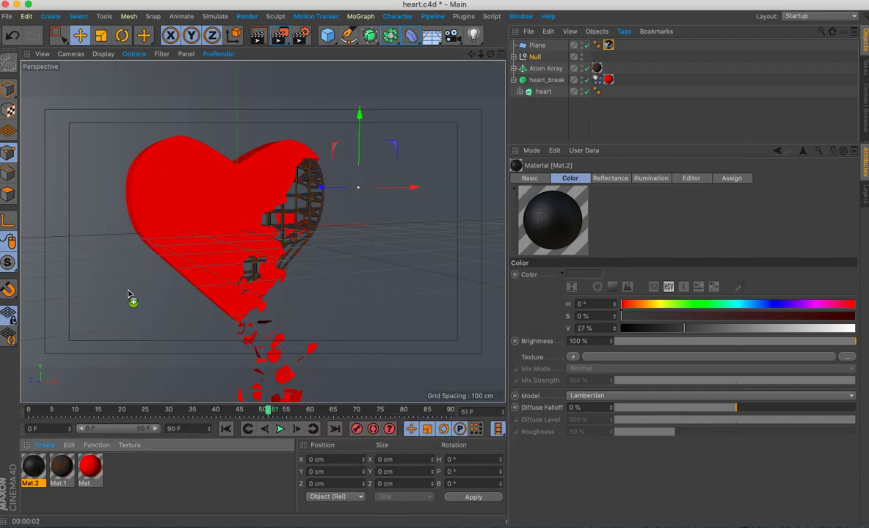
Apply Mat.2 to the Plane backdrop and render a check in the Picture Viewer.
drag(129, 294, 147, 292)
click(279, 36)
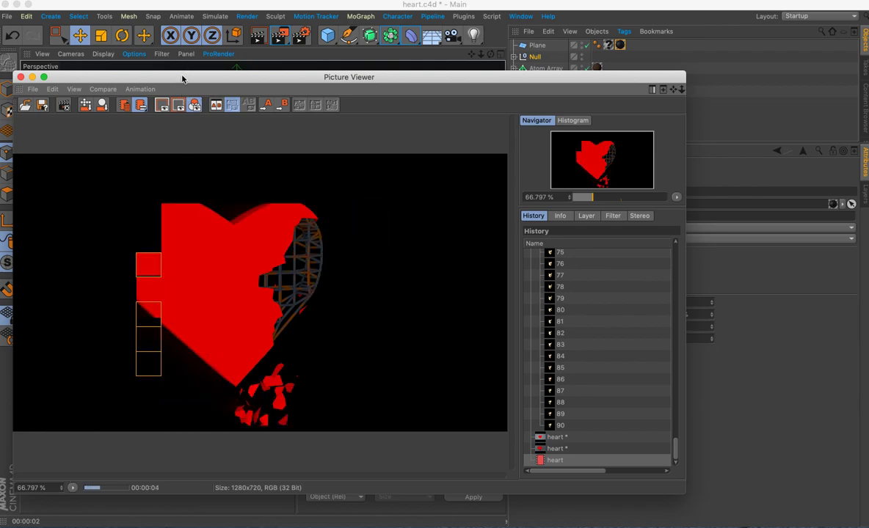
drag(185, 77, 400, 46)
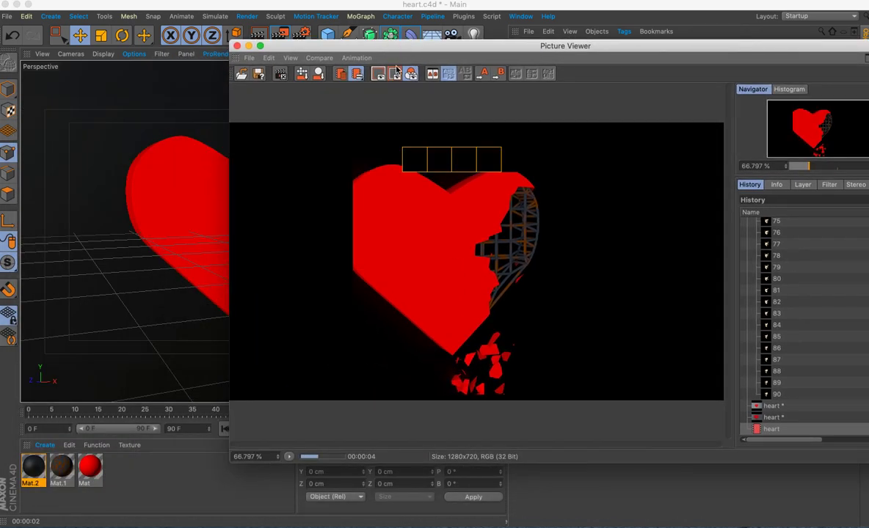
click(236, 47)
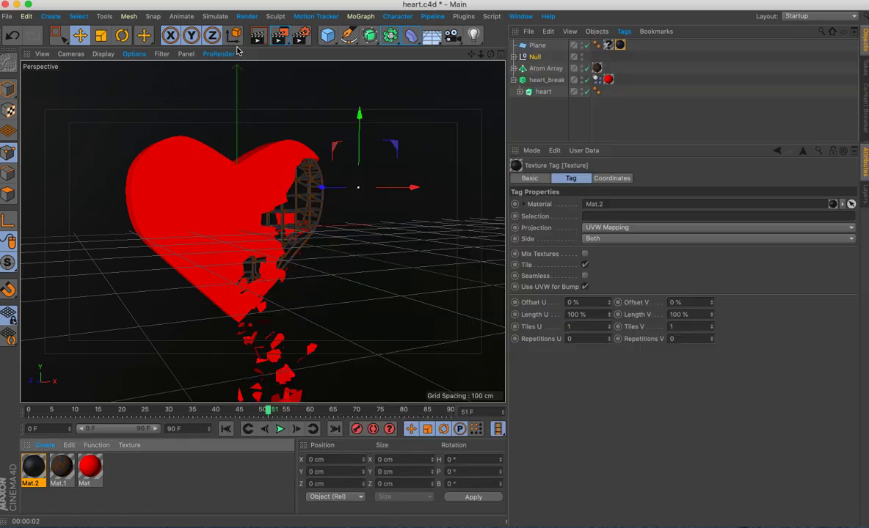
Add an omni light above the heart and start a test render, then stop it.
click(474, 35)
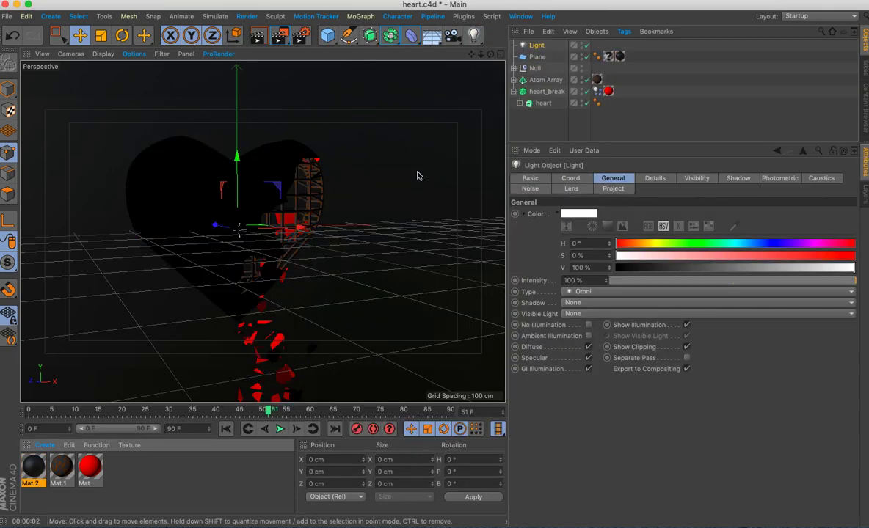
drag(217, 227, 217, 222)
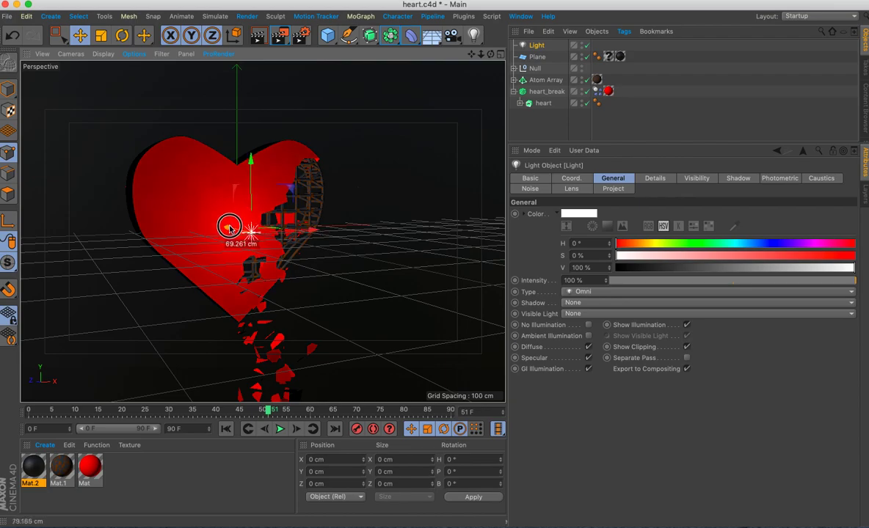
click(258, 35)
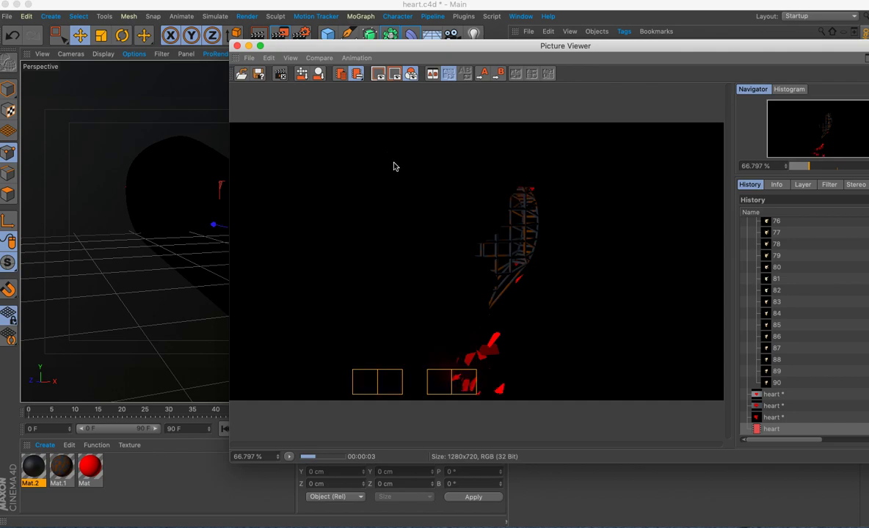
click(237, 46)
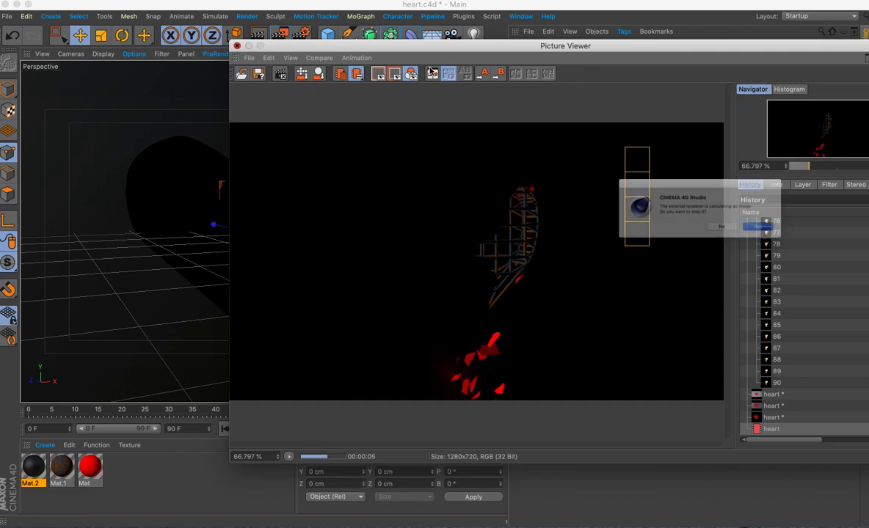
click(733, 236)
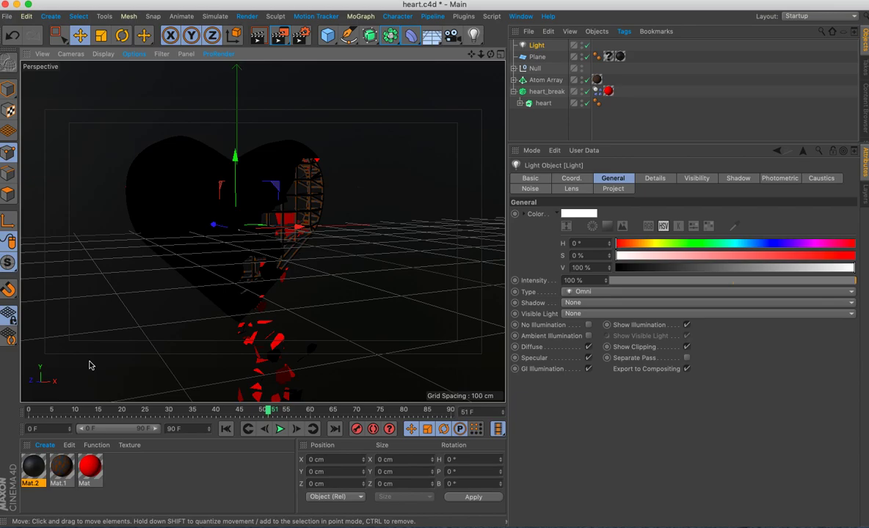
double_click(32, 470)
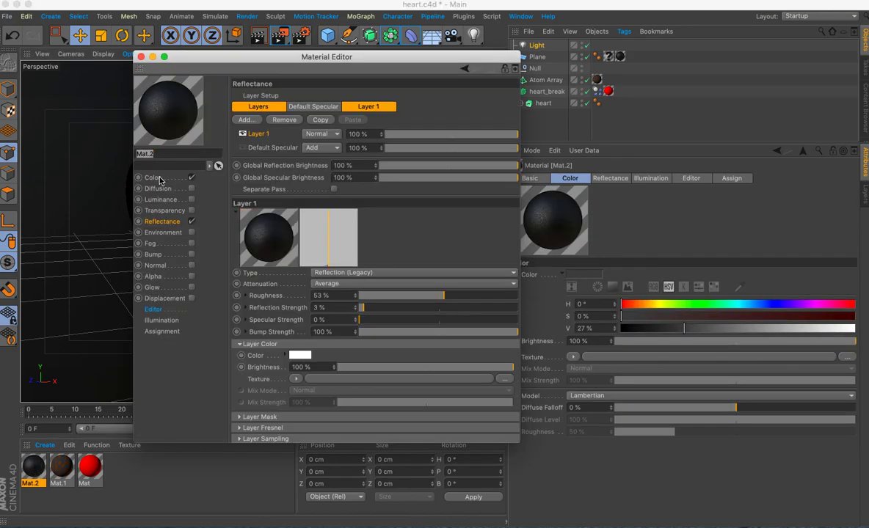
Lighten Mat.2's grey to 59% value and add an infinite light, Light.1.
click(153, 177)
drag(390, 152, 446, 150)
click(141, 56)
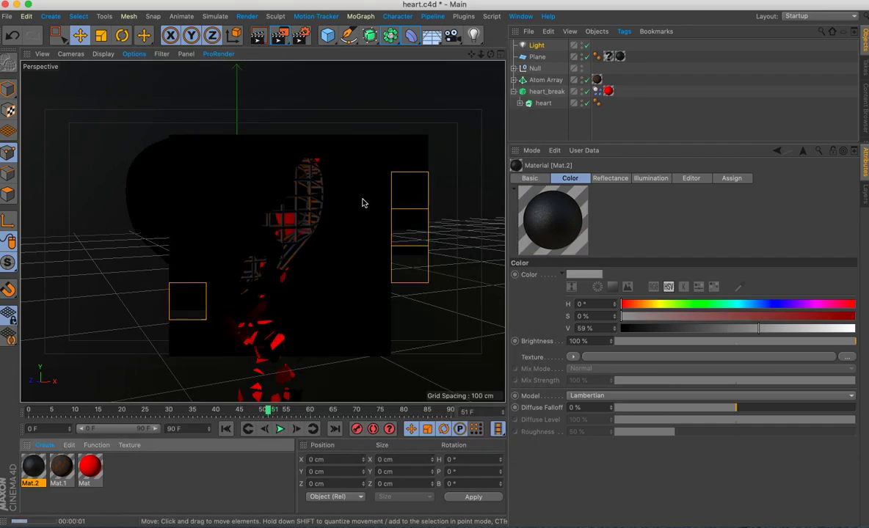
drag(475, 35, 579, 91)
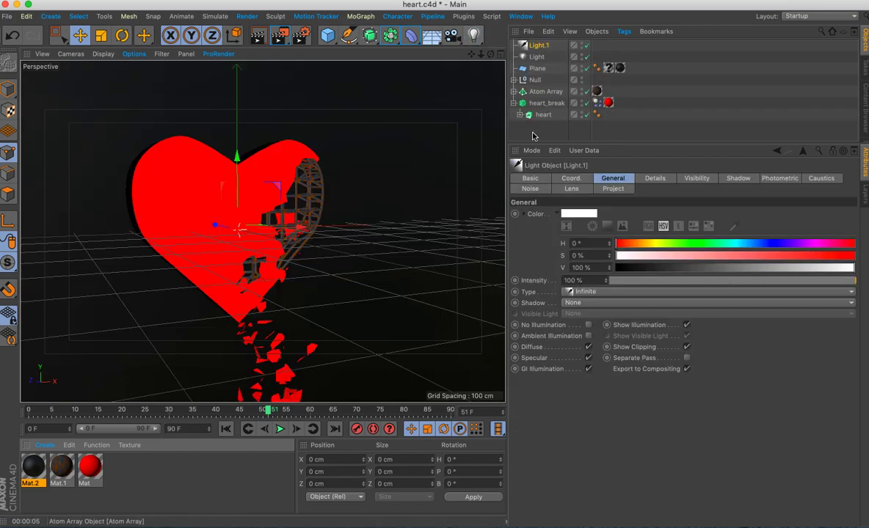
Tilt Light.1 at an angle and raise it above the heart.
click(122, 35)
mouse_move(239, 231)
mouse_down()
mouse_move(78, 194)
mouse_move(368, 229)
mouse_move(421, 223)
mouse_move(79, 198)
mouse_move(129, 205)
mouse_up()
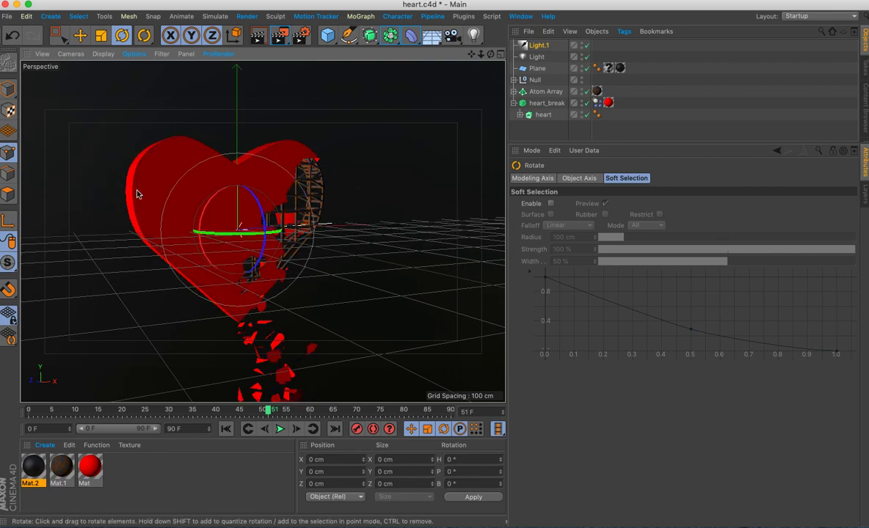
click(78, 34)
drag(235, 147, 235, 50)
Give Light.1 Shadow Maps (Soft) shadows and render to the Picture Viewer.
click(543, 45)
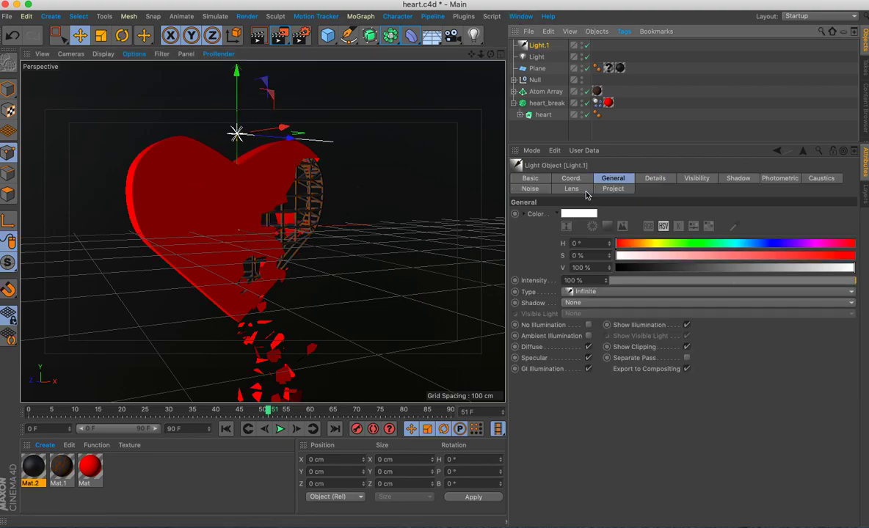
click(580, 303)
click(585, 323)
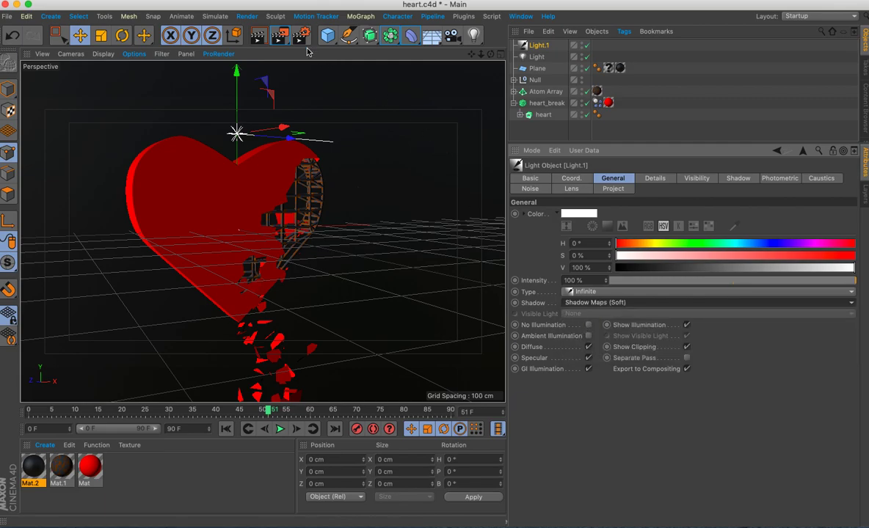
click(279, 34)
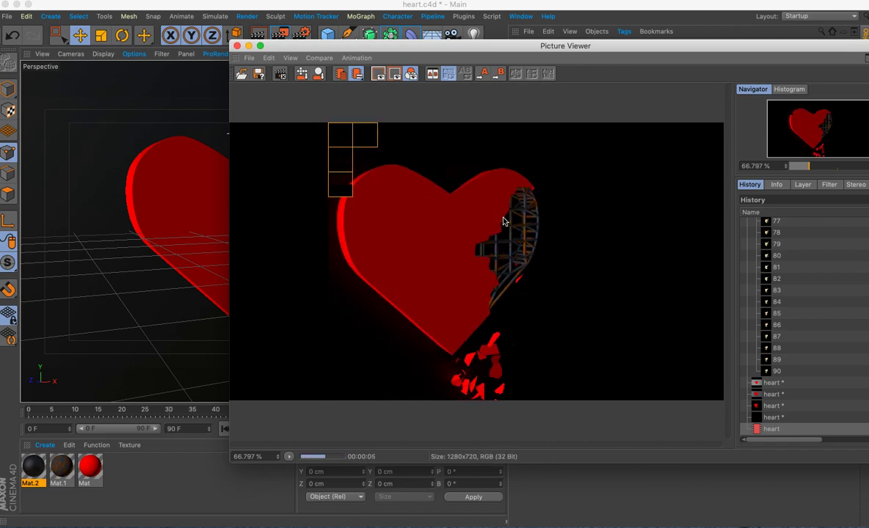
Set Mat.2's reflection brightness to 74%, darken its colour, and render again.
double_click(32, 471)
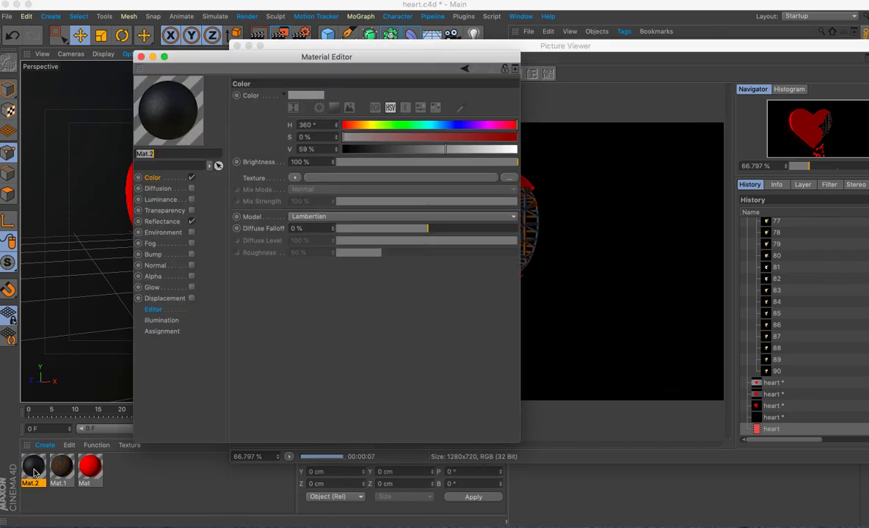
click(161, 220)
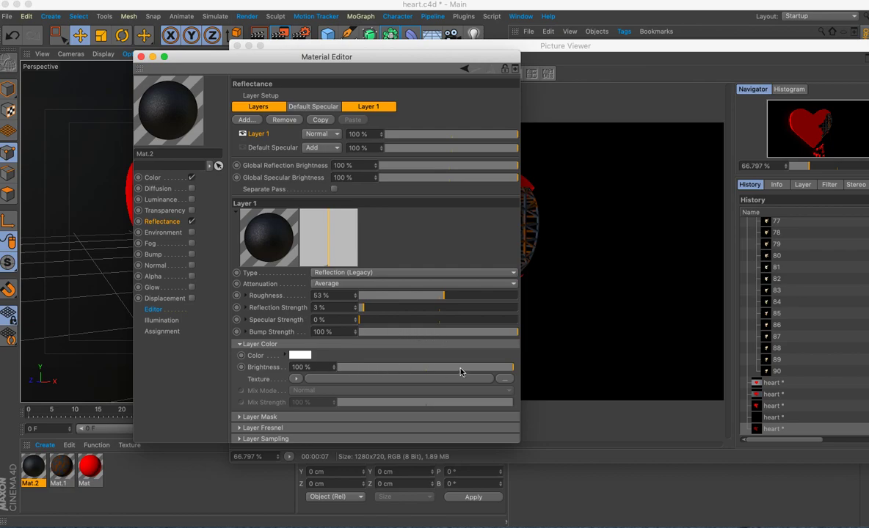
drag(460, 367, 377, 367)
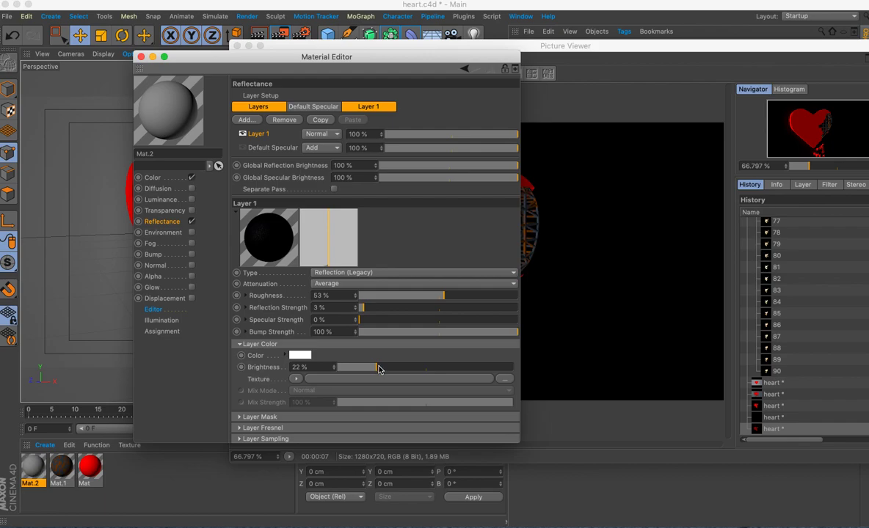
drag(382, 371, 468, 367)
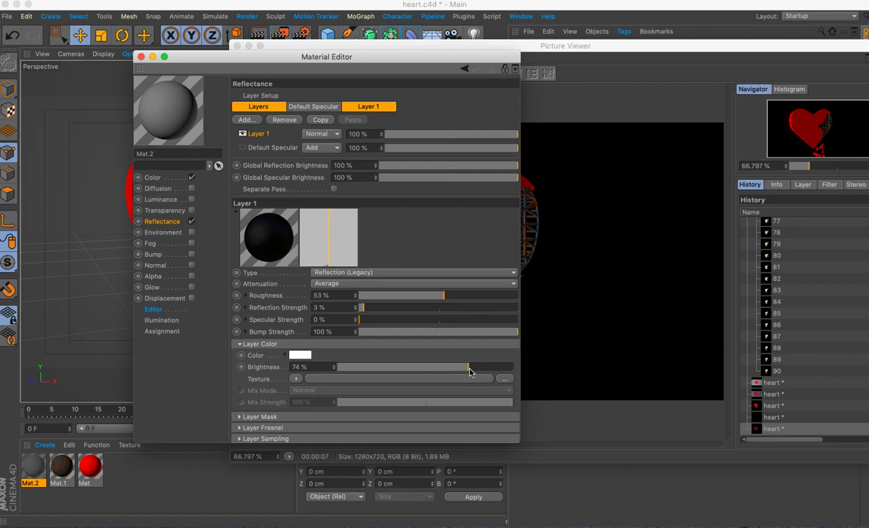
click(154, 179)
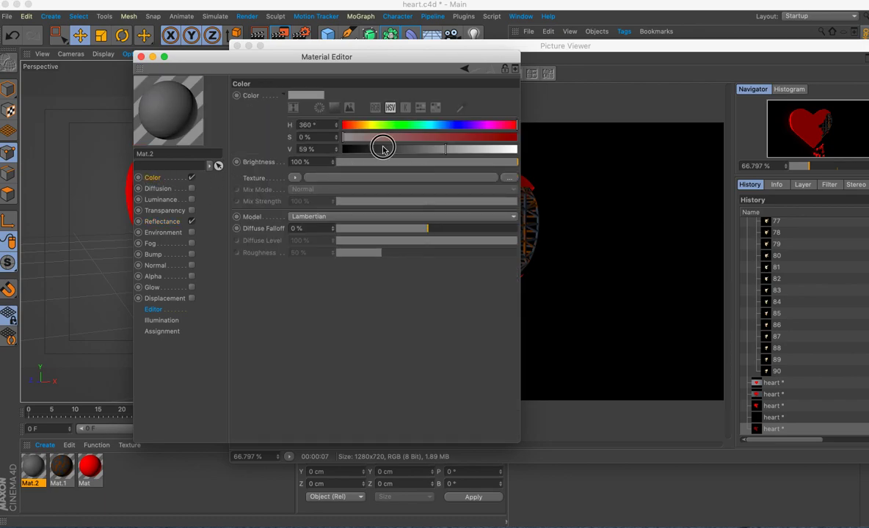
click(382, 149)
click(280, 34)
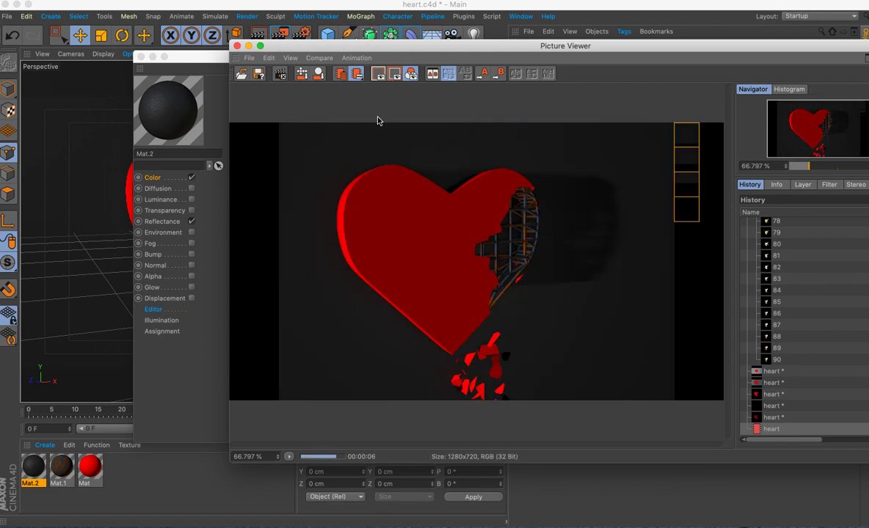
Clear the editor windows aside and rotate Light.1 to angle downward toward the floor.
drag(378, 45, 770, 63)
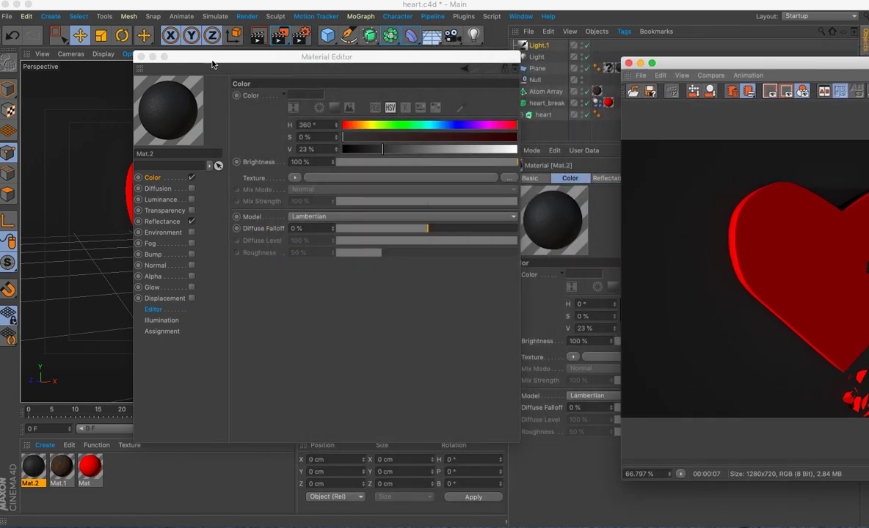
click(153, 57)
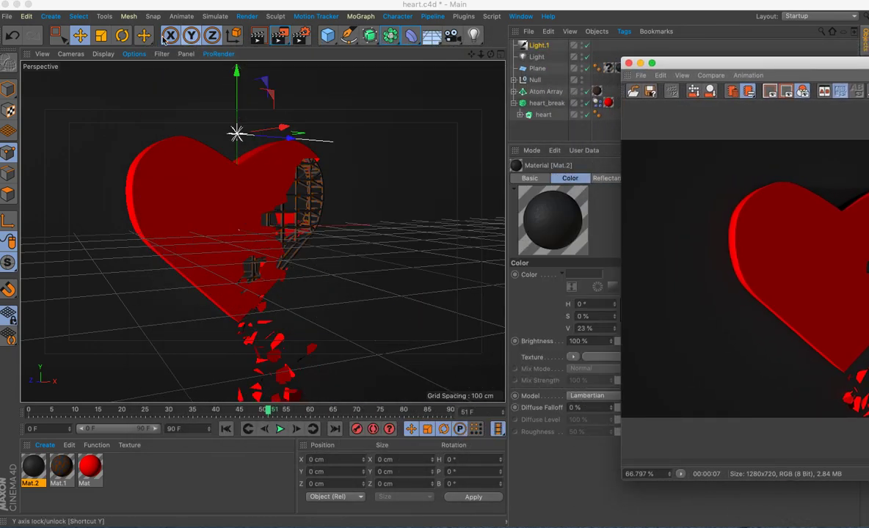
click(122, 37)
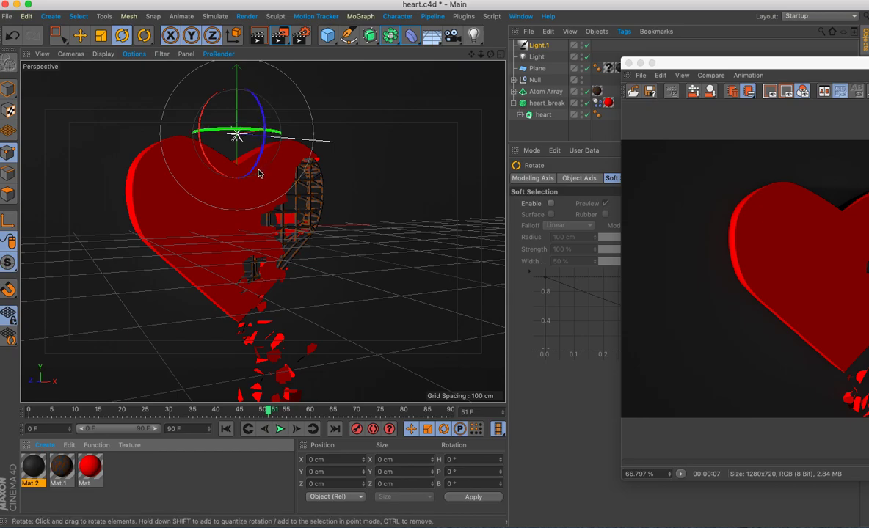
drag(216, 175, 207, 120)
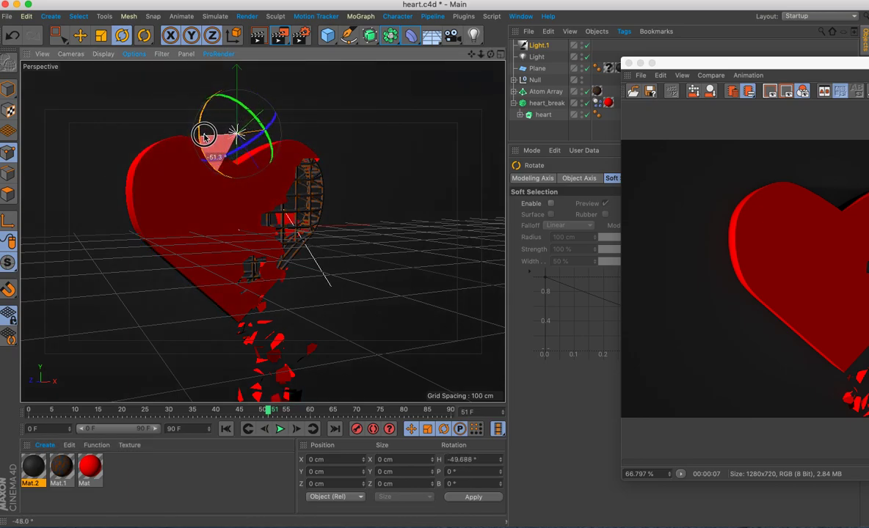
Re-render the heart to the Picture Viewer to check the angled shadow, then hide it.
click(279, 35)
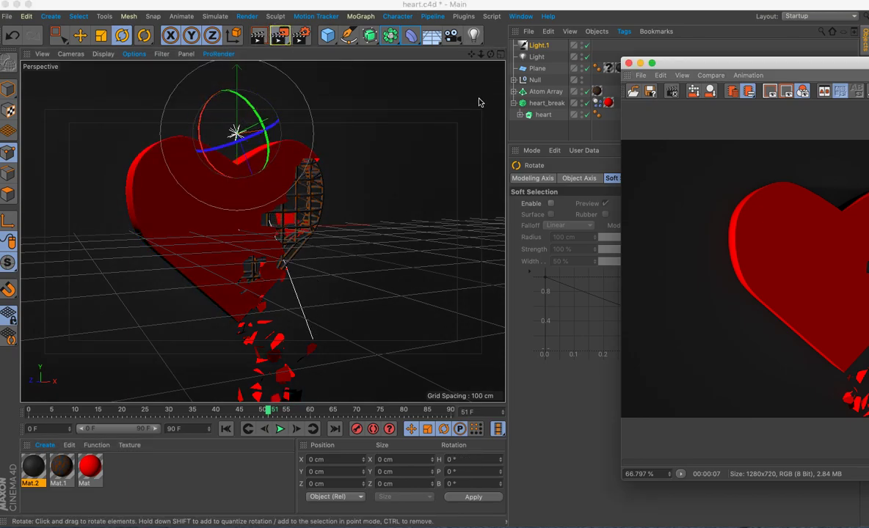
drag(683, 63, 353, 72)
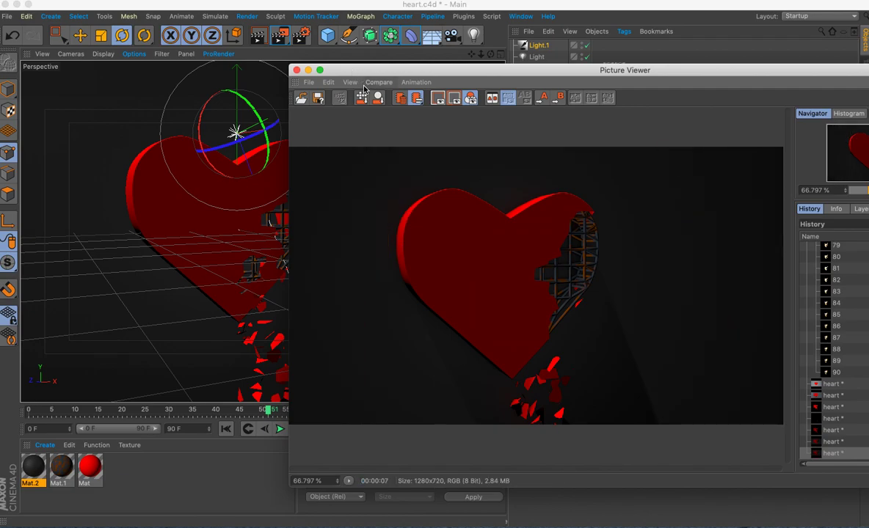
click(308, 70)
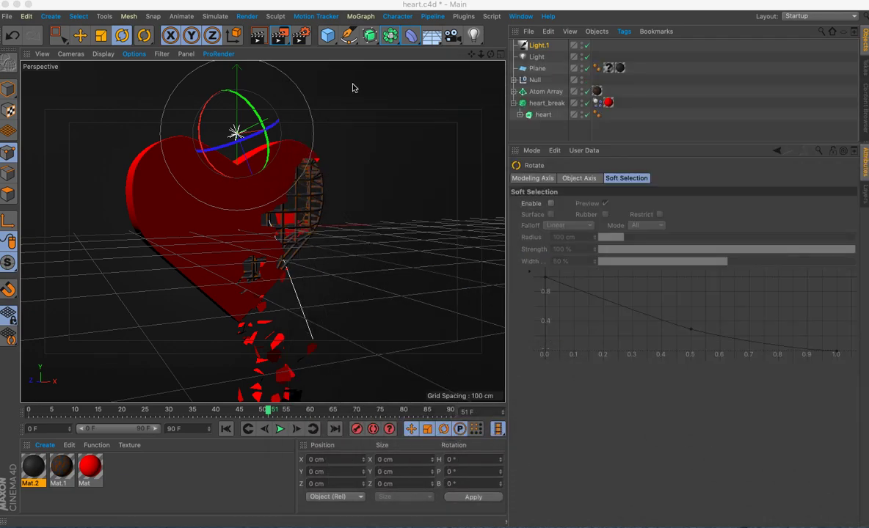